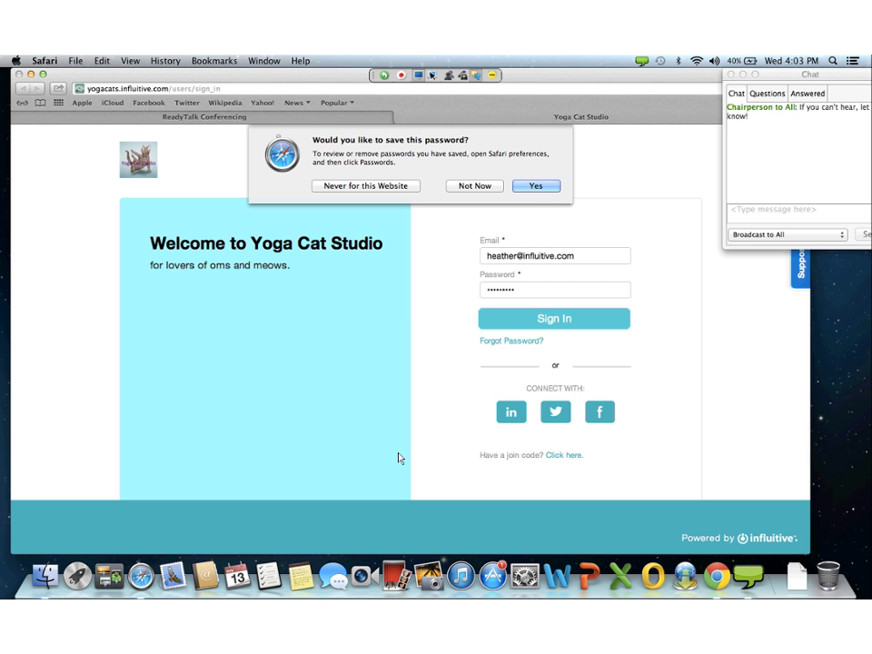
Dismiss the save-password prompt to finish signing in, and close the New Feature: Referrals announcement
{"action": "key", "text": "Return"}
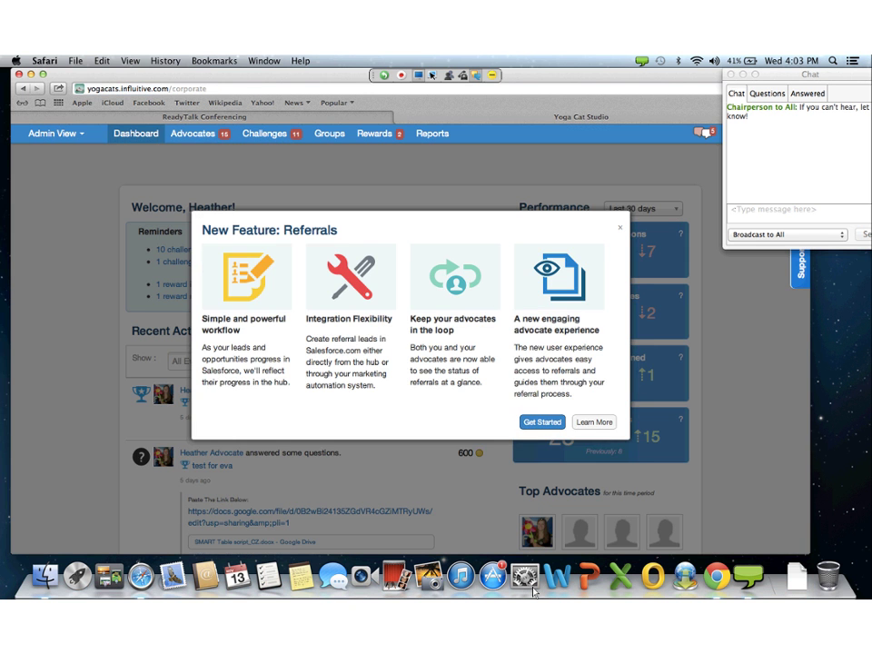
{"action": "key", "text": "Escape"}
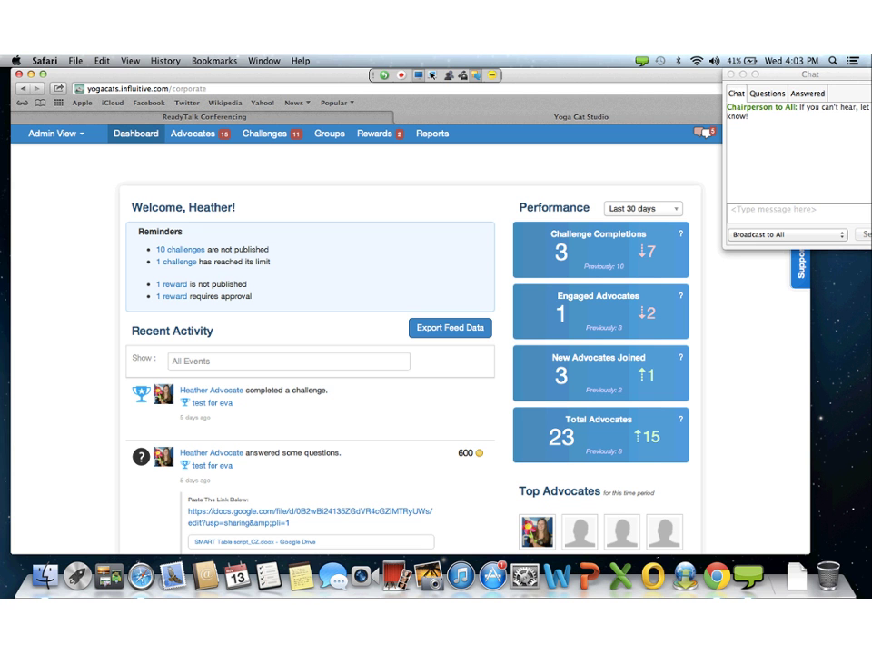
Show the conference participants list and rearrange it with the chat window so neither covers the other
{"action": "left_click", "coordinate": [447, 75]}
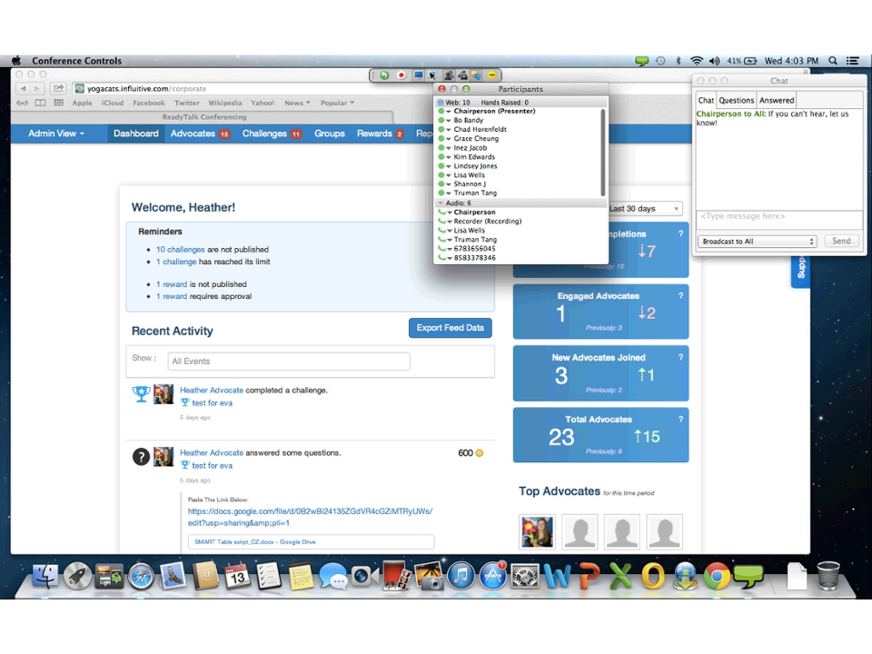
{"action": "left_click_drag", "start_coordinate": [509, 89], "coordinate": [777, 159]}
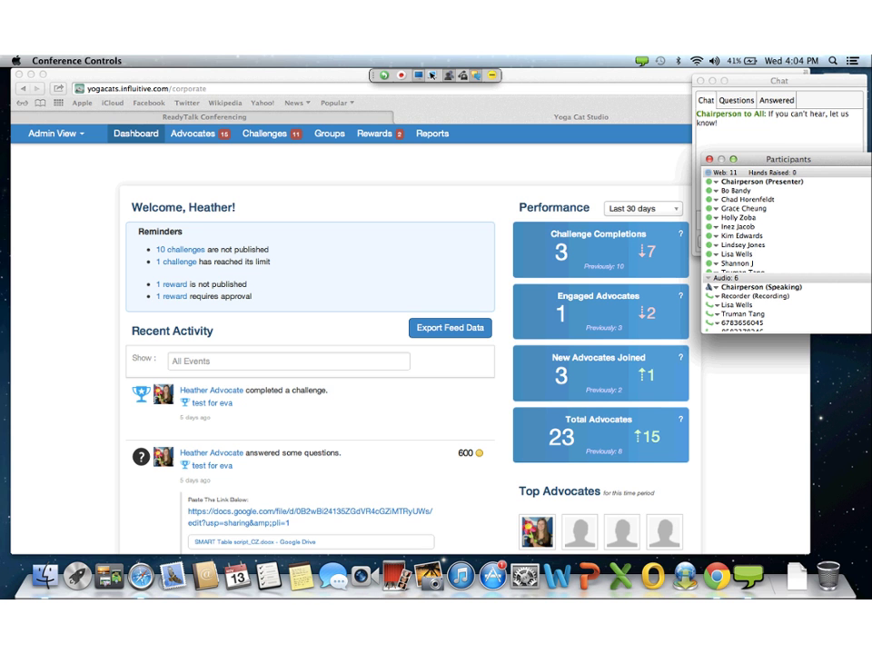
{"action": "left_click", "coordinate": [341, 401]}
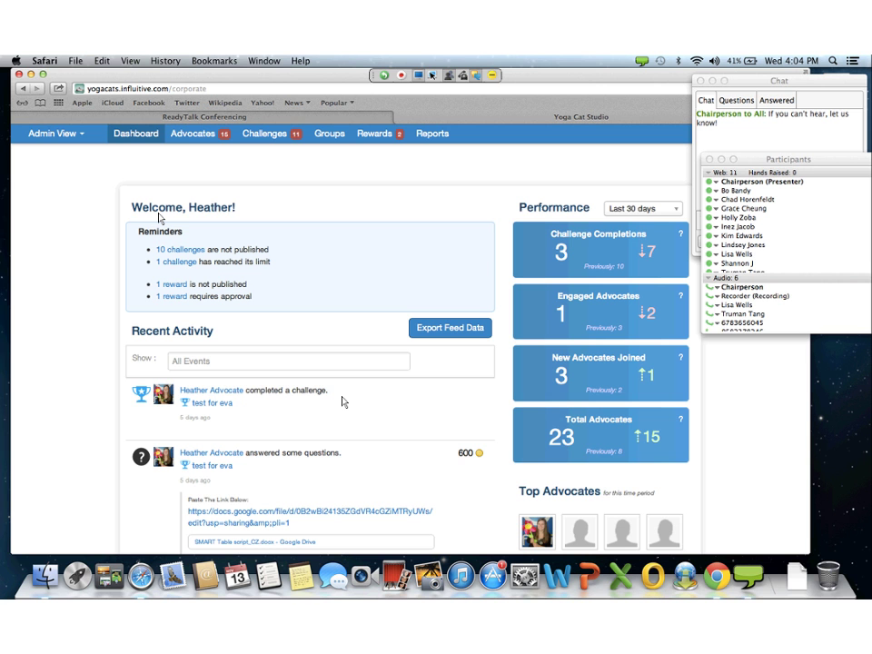
{"action": "key", "text": "XF86AudioRaiseVolume"}
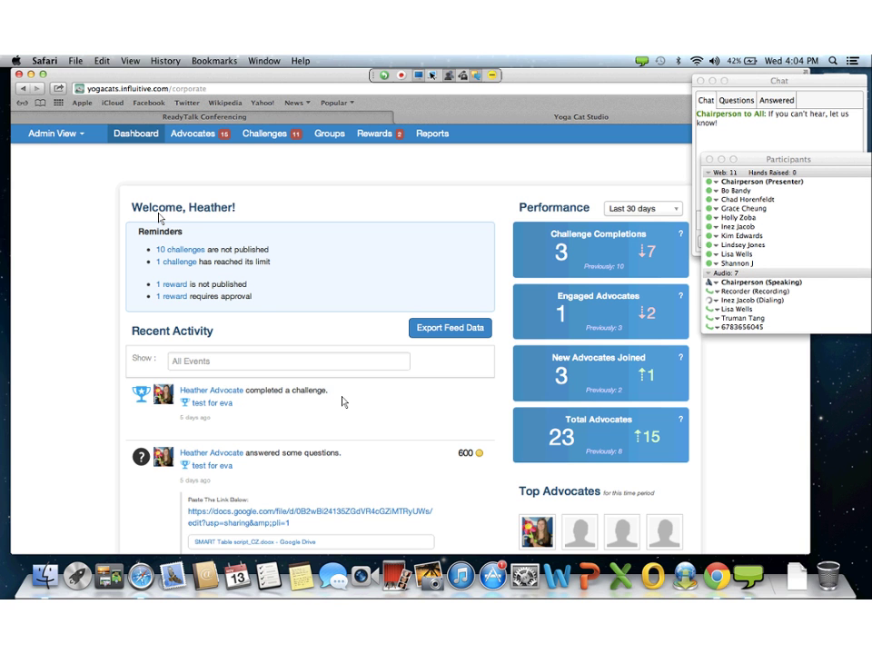
{"action": "key", "text": "super+Tab"}
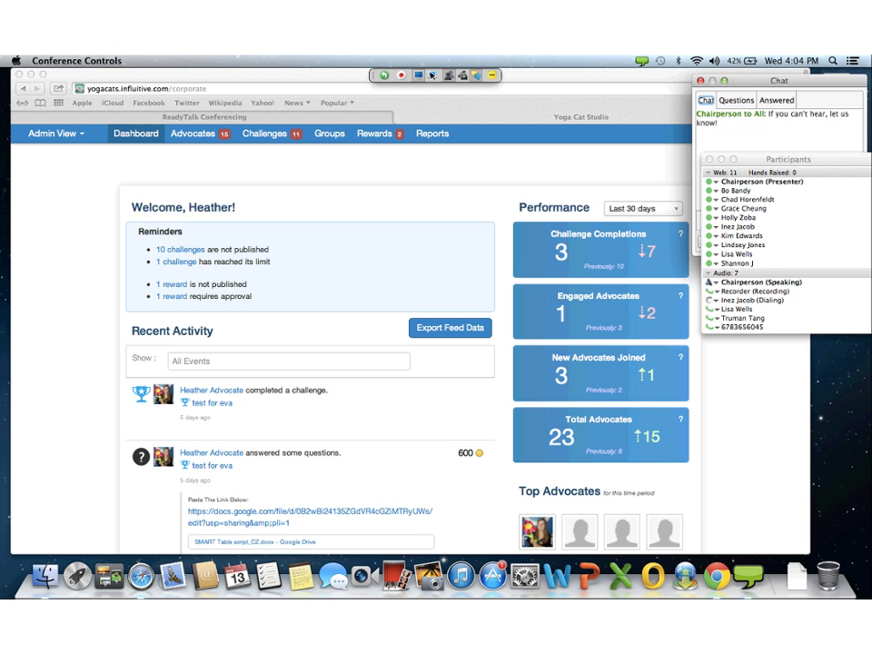
{"action": "left_click_drag", "start_coordinate": [778, 81], "coordinate": [790, 344]}
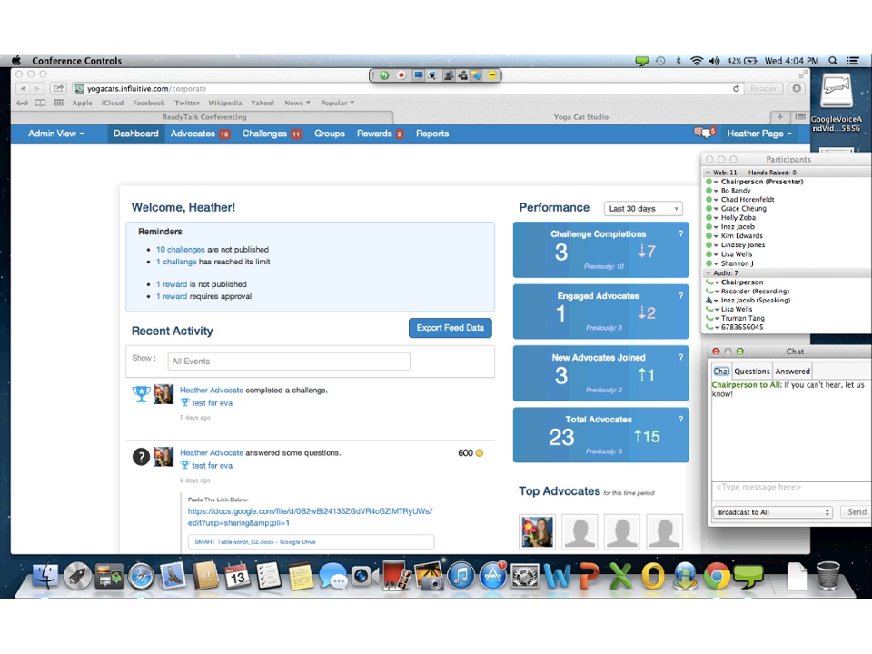
{"action": "key", "text": "XF86AudioRaiseVolume"}
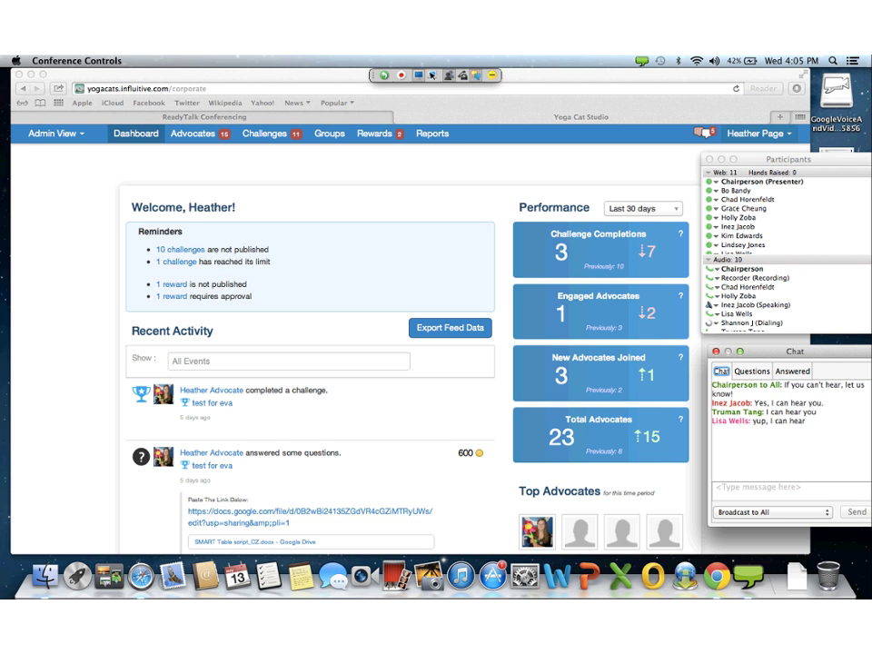
Examine the web and audio participant lists to see who has joined the conference
{"action": "scroll", "coordinate": [784, 218], "scroll_direction": "down", "scroll_amount": 3}
{"action": "scroll", "coordinate": [783, 214], "scroll_direction": "up", "scroll_amount": 3}
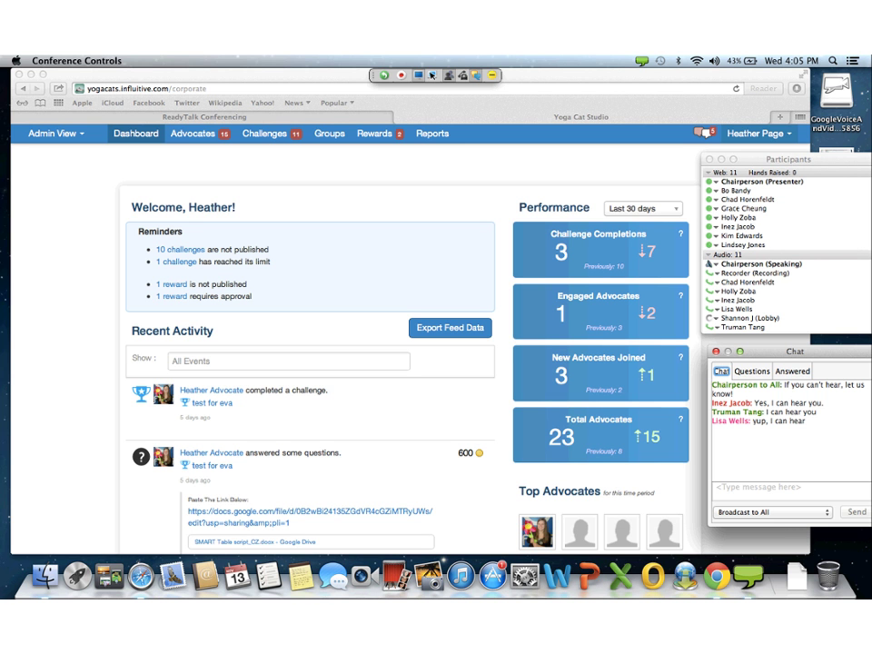
{"action": "scroll", "coordinate": [783, 224], "scroll_direction": "down", "scroll_amount": 3}
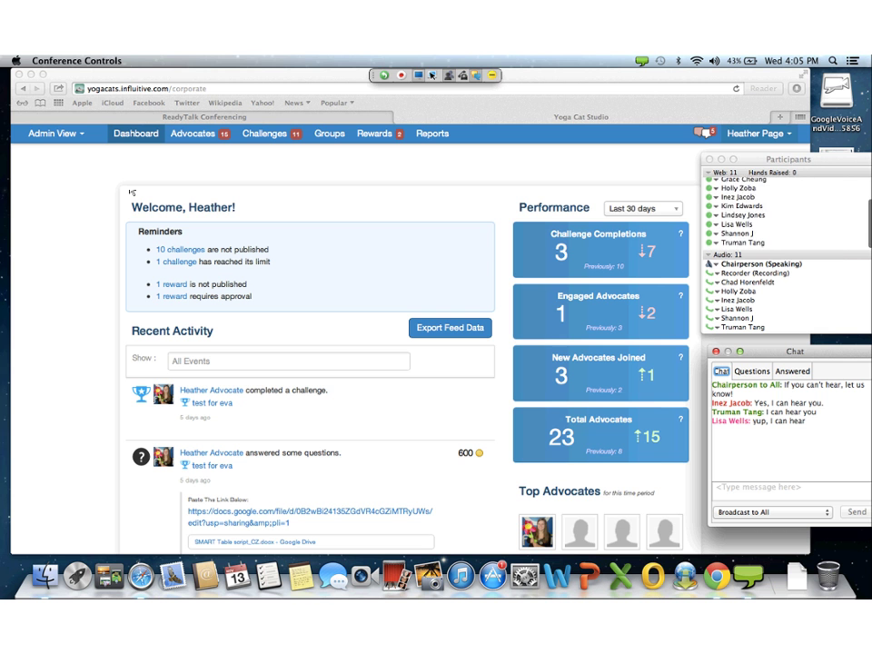
{"action": "scroll", "coordinate": [783, 224], "scroll_direction": "up", "scroll_amount": 3}
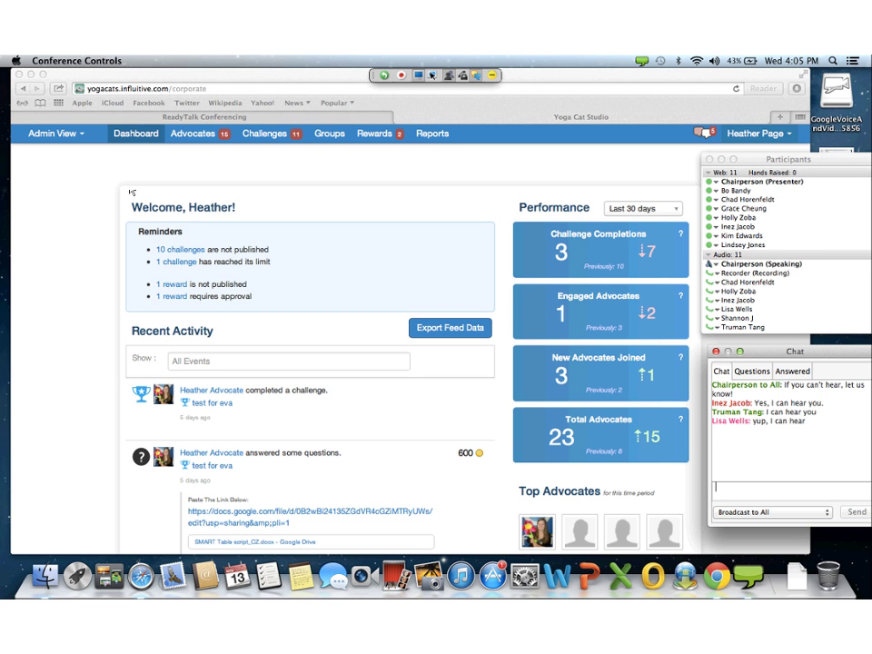
{"action": "scroll", "coordinate": [754, 214], "scroll_direction": "down", "scroll_amount": 2}
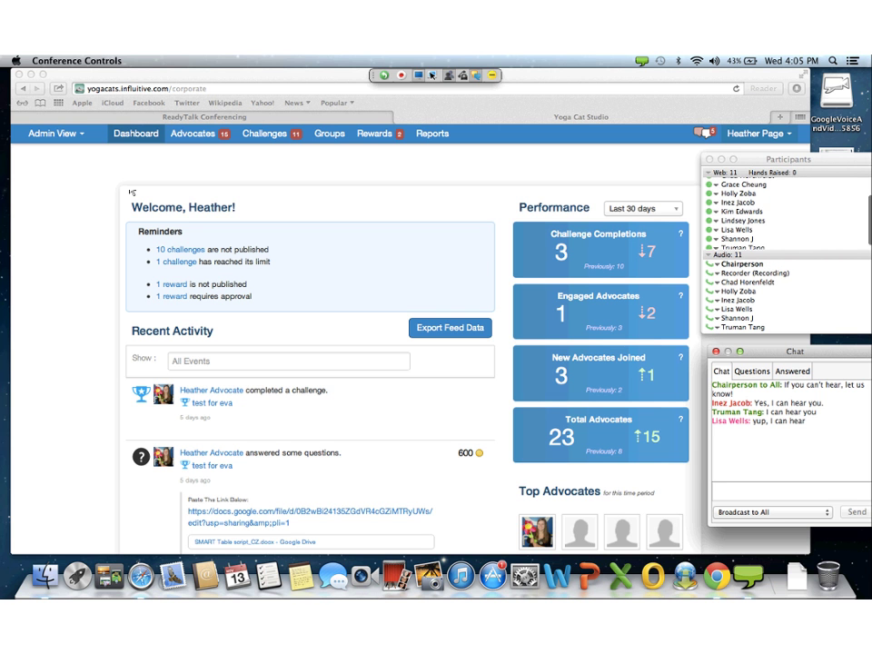
{"action": "scroll", "coordinate": [755, 213], "scroll_direction": "up", "scroll_amount": 3}
{"action": "scroll", "coordinate": [754, 214], "scroll_direction": "down", "scroll_amount": 3}
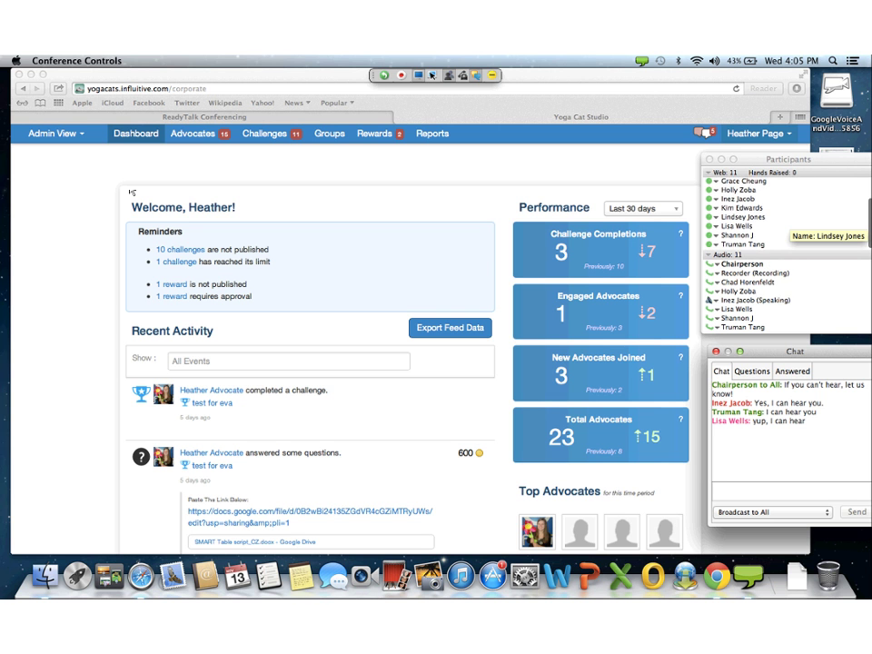
{"action": "scroll", "coordinate": [781, 214], "scroll_direction": "up", "scroll_amount": 2}
{"action": "scroll", "coordinate": [781, 214], "scroll_direction": "up", "scroll_amount": 1}
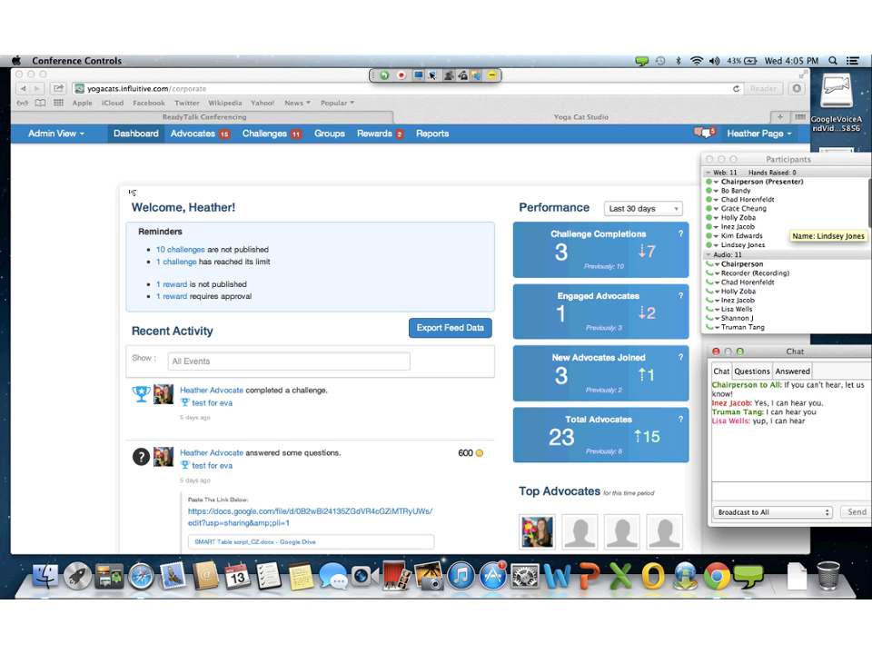
{"action": "scroll", "coordinate": [745, 291], "scroll_direction": "down", "scroll_amount": 3}
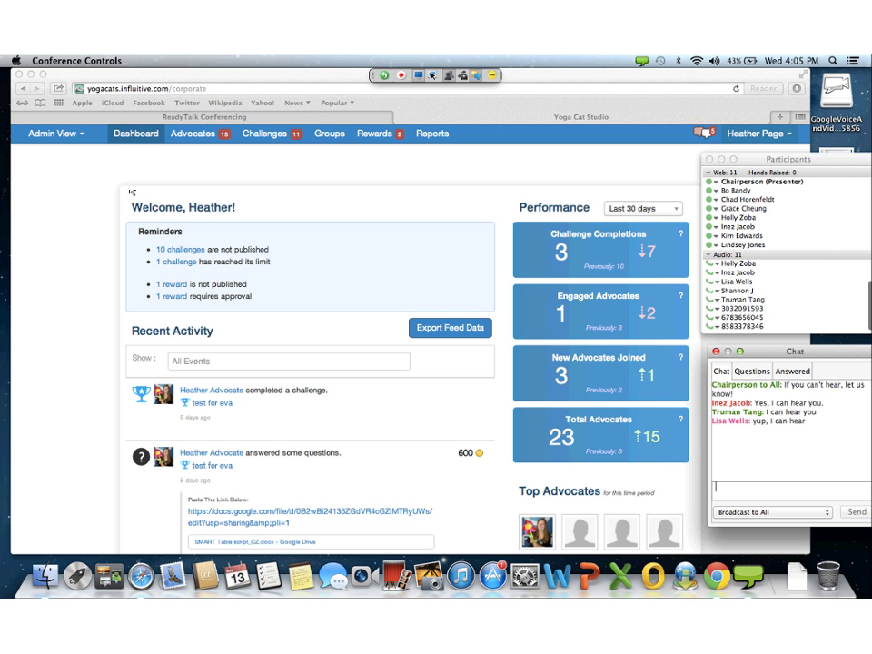
{"action": "scroll", "coordinate": [745, 291], "scroll_direction": "up", "scroll_amount": 3}
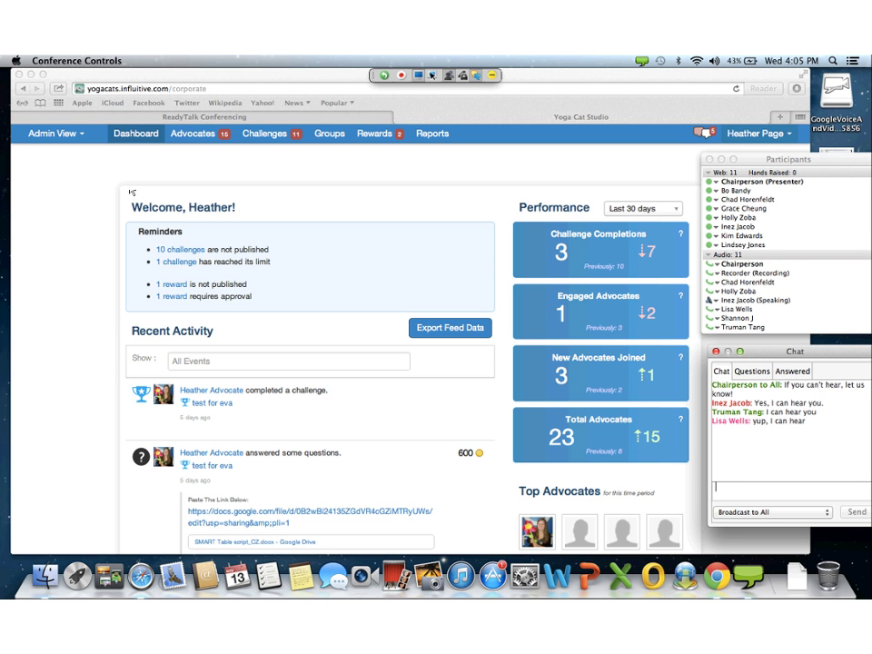
{"action": "scroll", "coordinate": [745, 214], "scroll_direction": "down", "scroll_amount": 3}
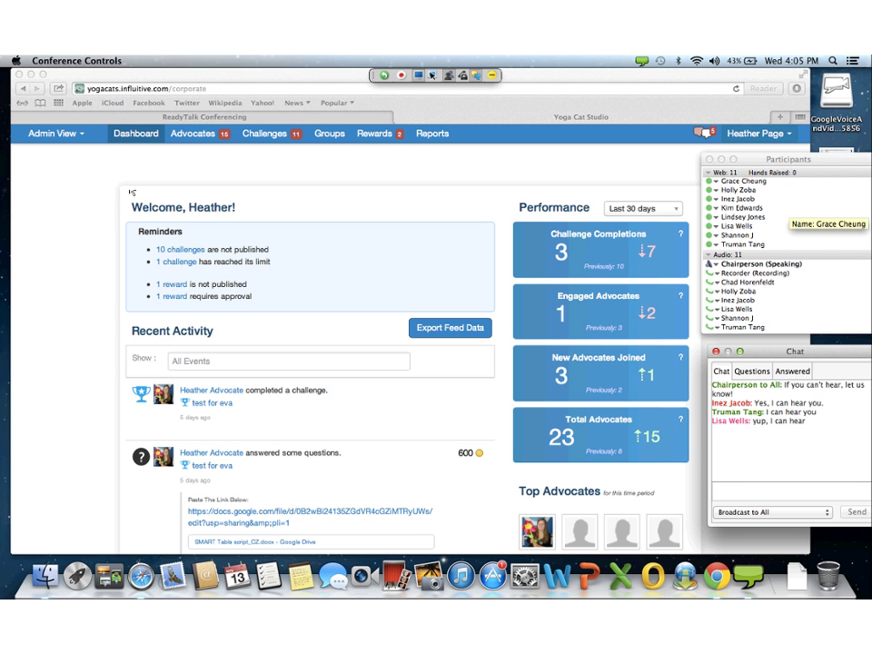
{"action": "scroll", "coordinate": [745, 291], "scroll_direction": "down", "scroll_amount": 3}
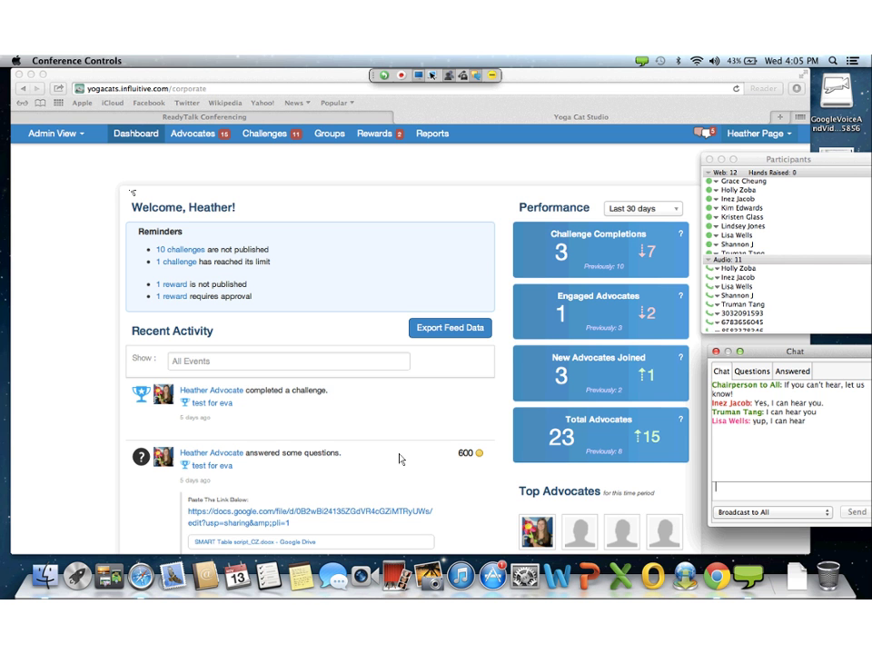
Start a challenge from the "Download Maven, Influitive's mobile app" template in the General category and review its setup details
{"action": "left_click", "coordinate": [126, 184]}
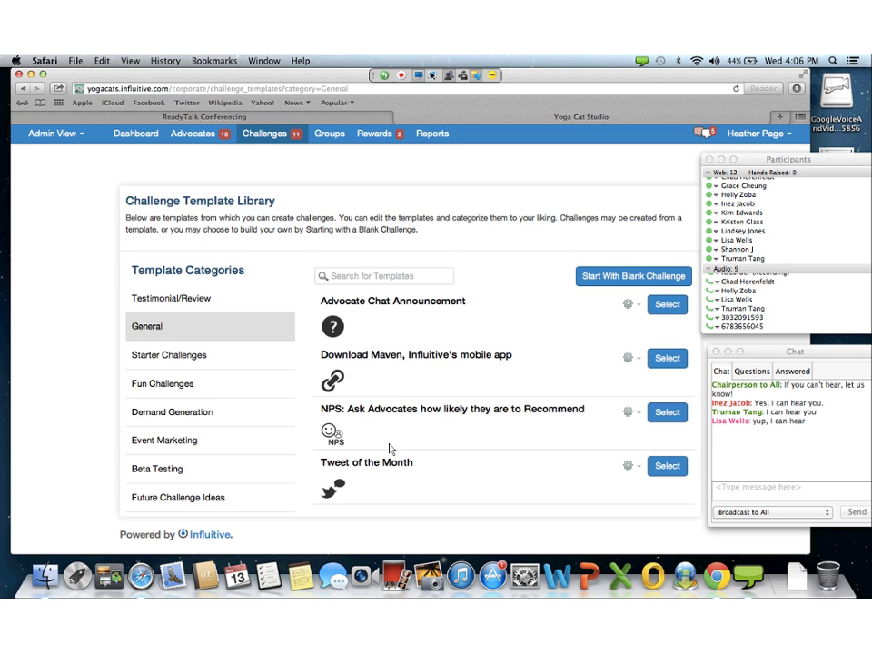
{"action": "scroll", "coordinate": [391, 449], "scroll_direction": "down", "scroll_amount": 2}
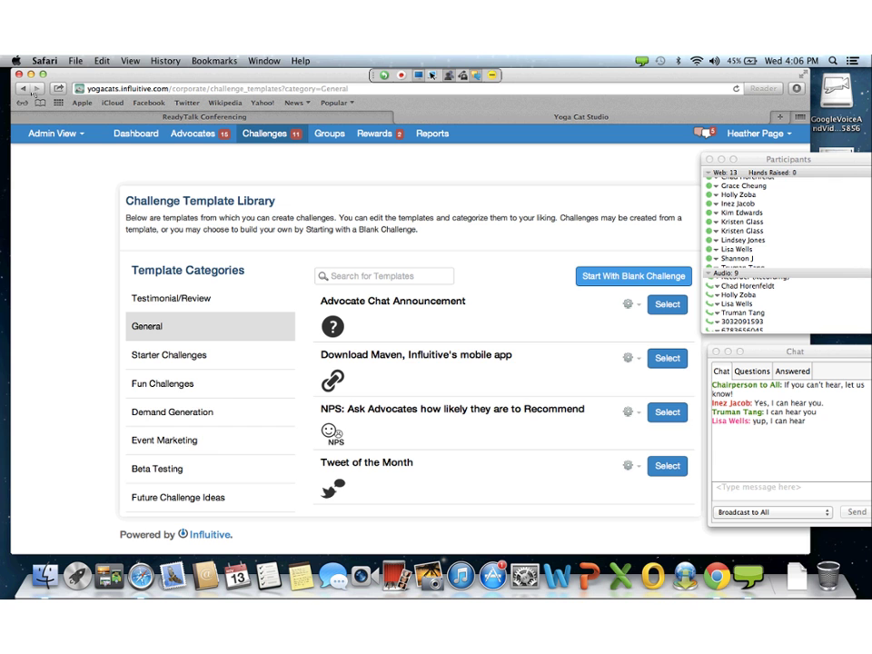
{"action": "mouse_move", "coordinate": [454, 423]}
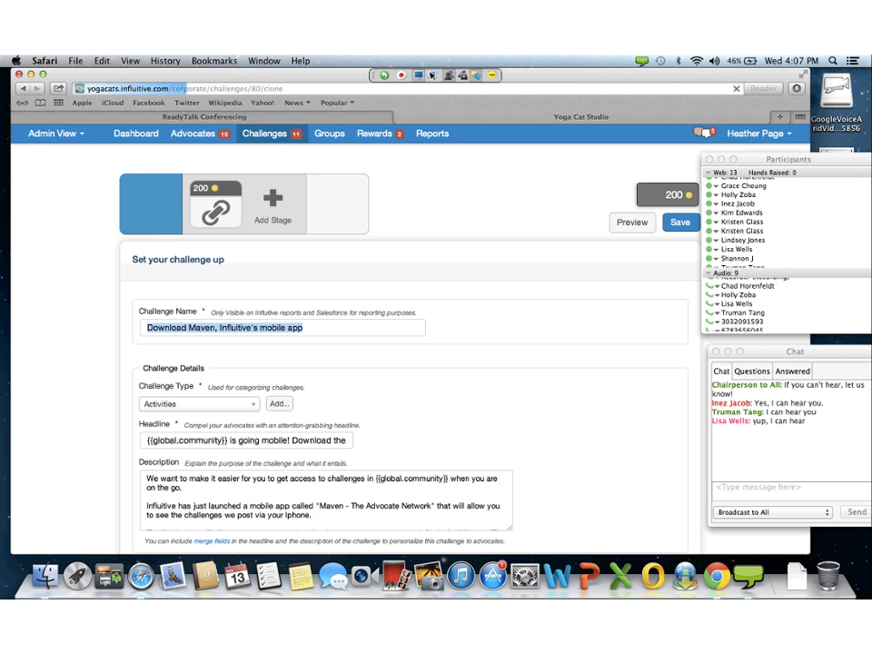
{"action": "scroll", "coordinate": [409, 364], "scroll_direction": "down", "scroll_amount": 2}
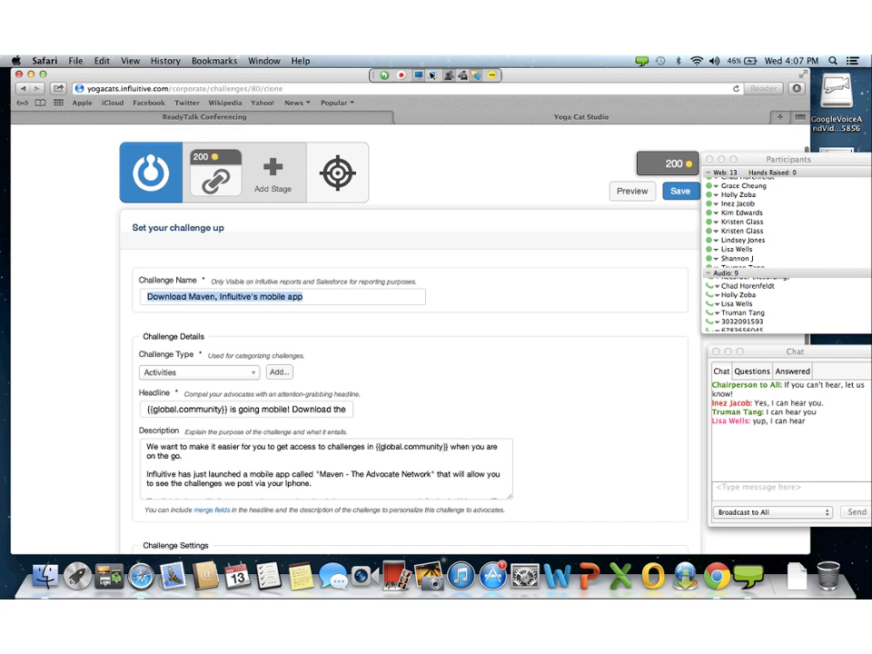
{"action": "scroll", "coordinate": [309, 345], "scroll_direction": "down", "scroll_amount": 3}
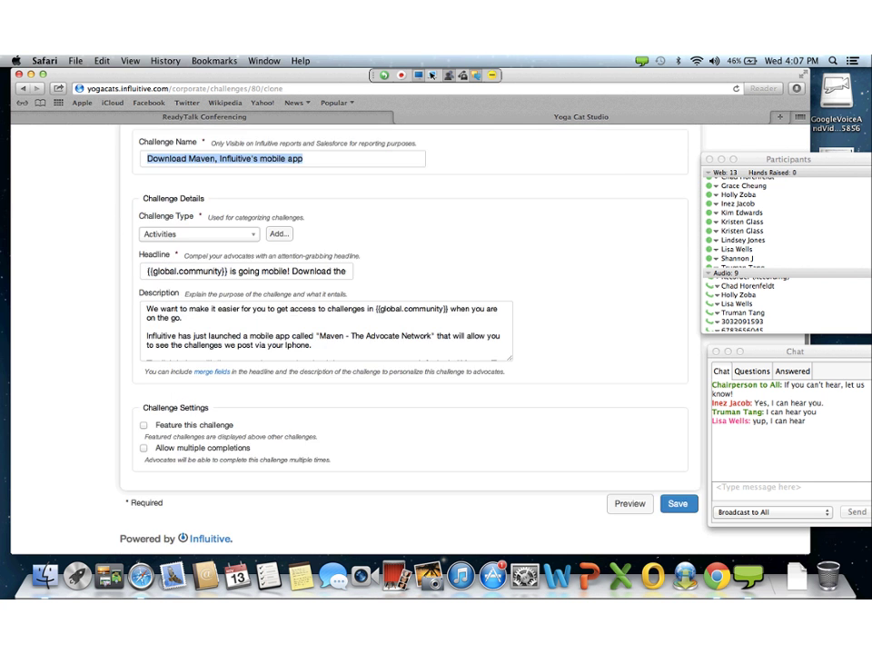
{"action": "scroll", "coordinate": [309, 346], "scroll_direction": "up", "scroll_amount": 3}
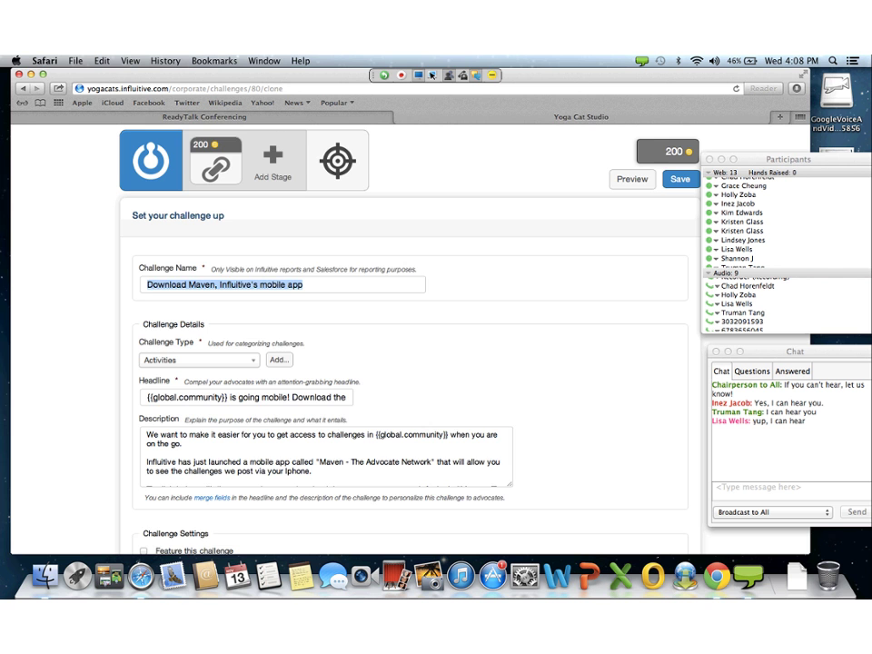
{"action": "scroll", "coordinate": [408, 364], "scroll_direction": "up", "scroll_amount": 2}
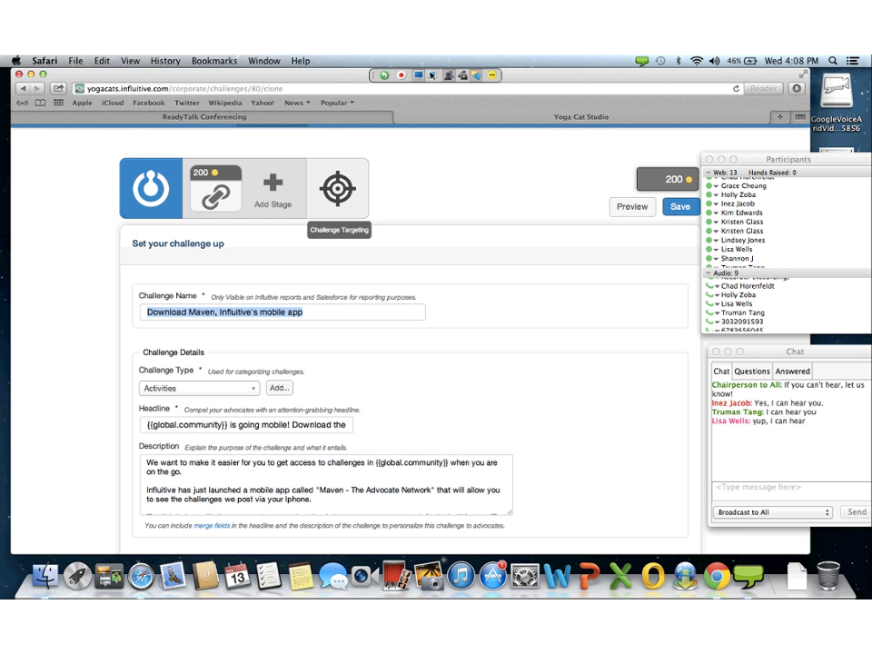
Review the Maven challenge's channel and visibility targeting options, and save the challenge
{"action": "left_click", "coordinate": [336, 188]}
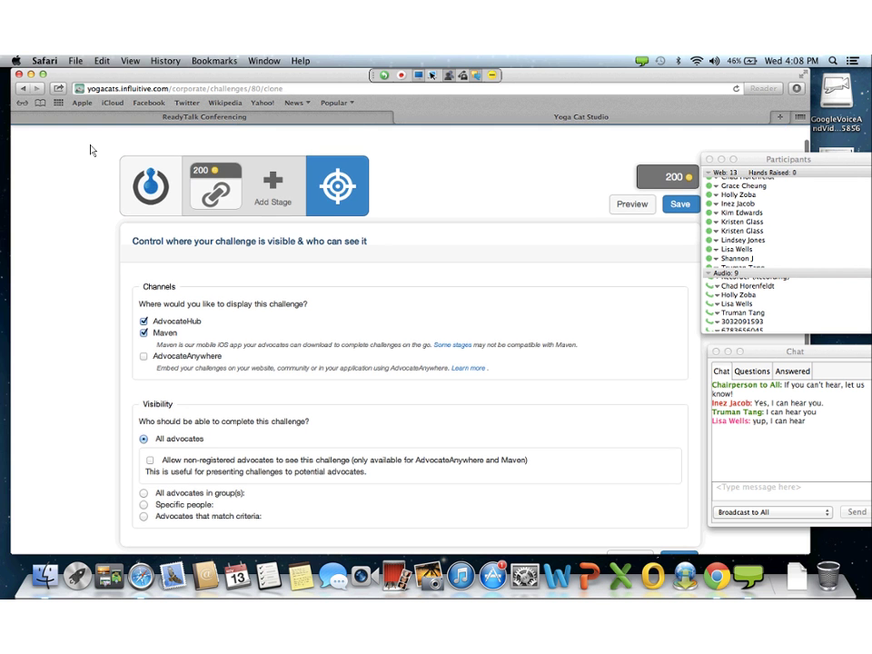
{"action": "scroll", "coordinate": [90, 146], "scroll_direction": "down", "scroll_amount": 5}
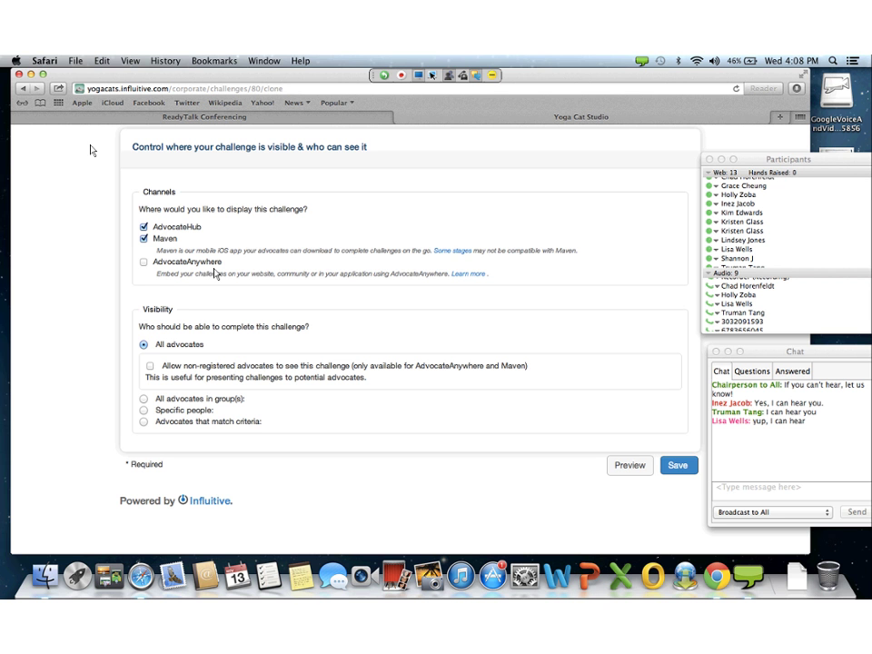
{"action": "scroll", "coordinate": [215, 273], "scroll_direction": "up", "scroll_amount": 5}
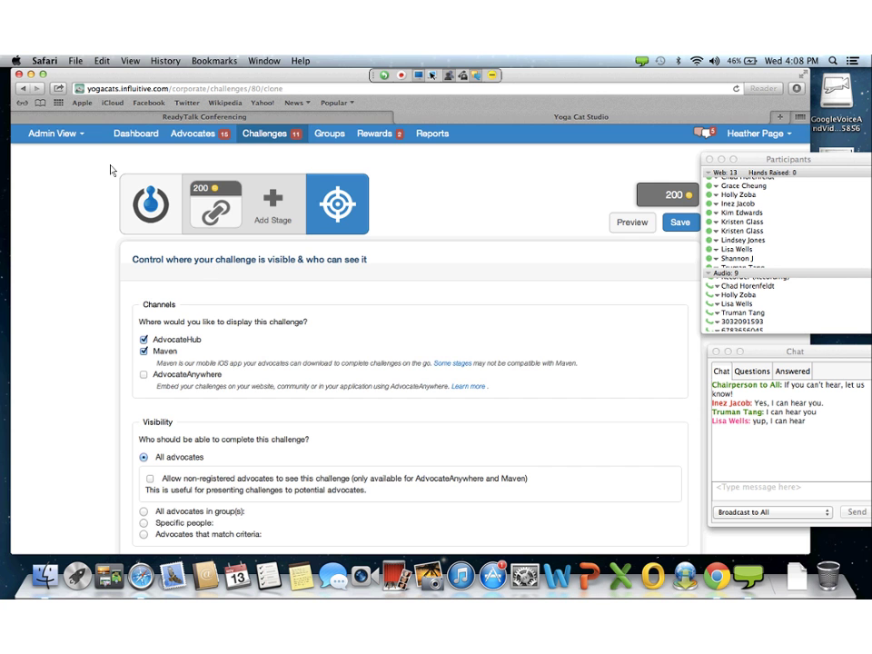
{"action": "scroll", "coordinate": [111, 170], "scroll_direction": "down", "scroll_amount": 3}
{"action": "scroll", "coordinate": [111, 170], "scroll_direction": "down", "scroll_amount": 2}
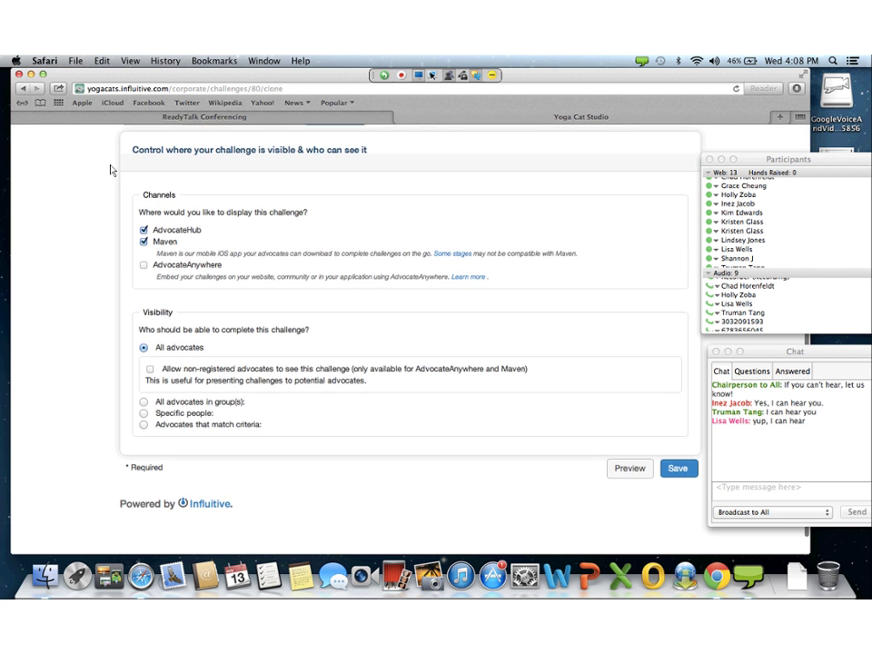
{"action": "scroll", "coordinate": [110, 170], "scroll_direction": "up", "scroll_amount": 4}
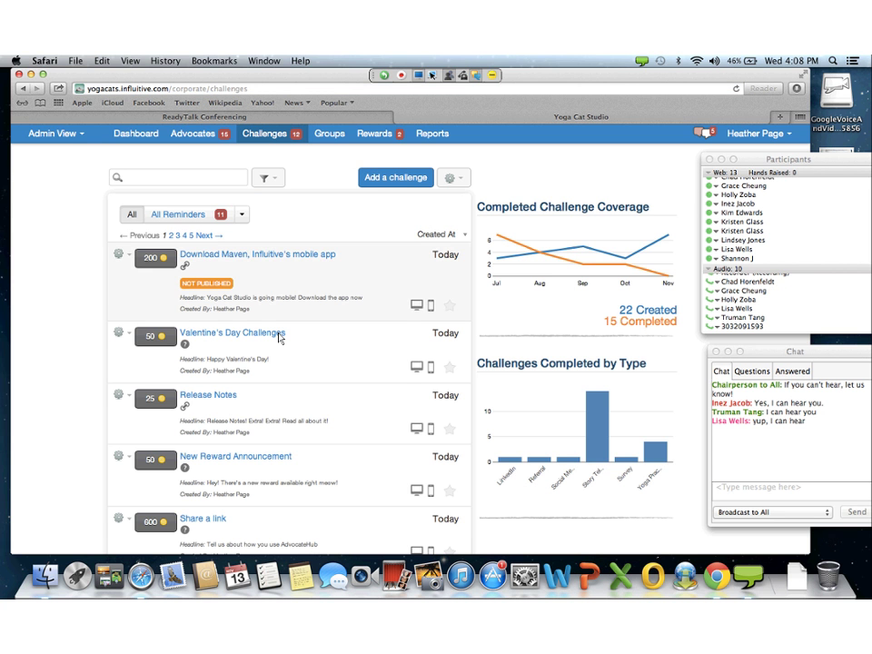
Look over the Valentine's Day Challenges challenge and start saving it as a template
{"action": "scroll", "coordinate": [330, 389], "scroll_direction": "down", "scroll_amount": 5}
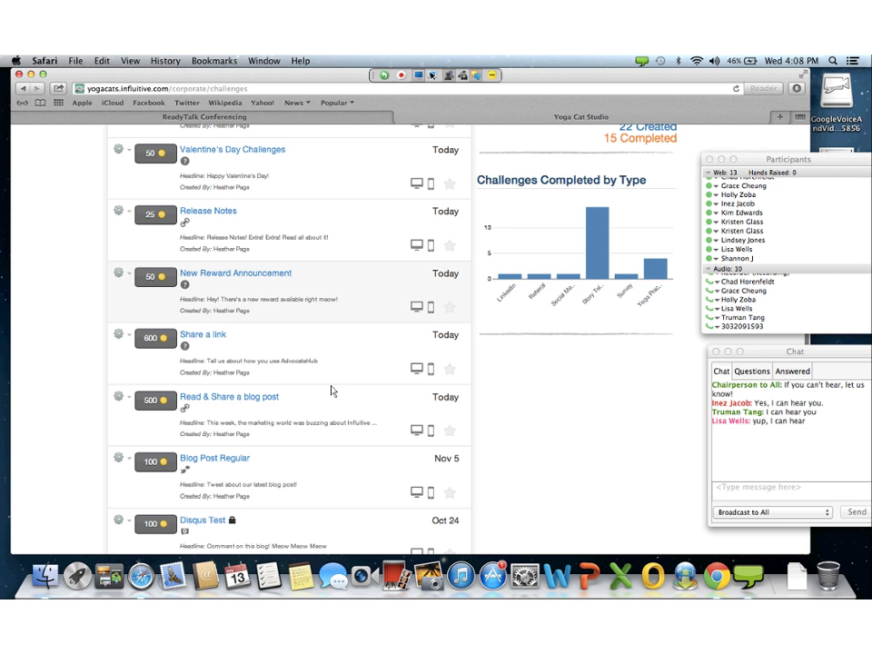
{"action": "scroll", "coordinate": [332, 391], "scroll_direction": "up", "scroll_amount": 1}
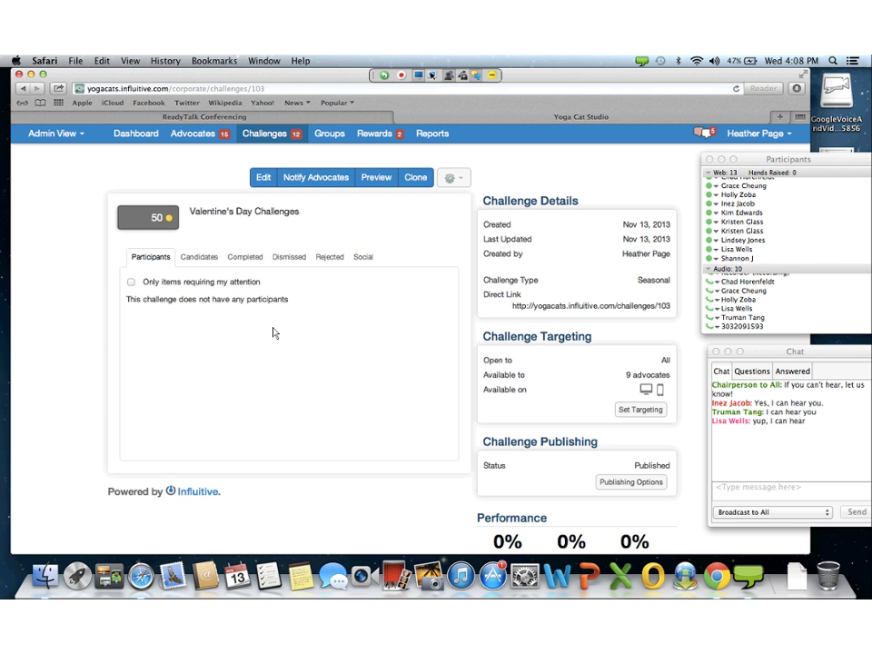
{"action": "left_click", "coordinate": [24, 87]}
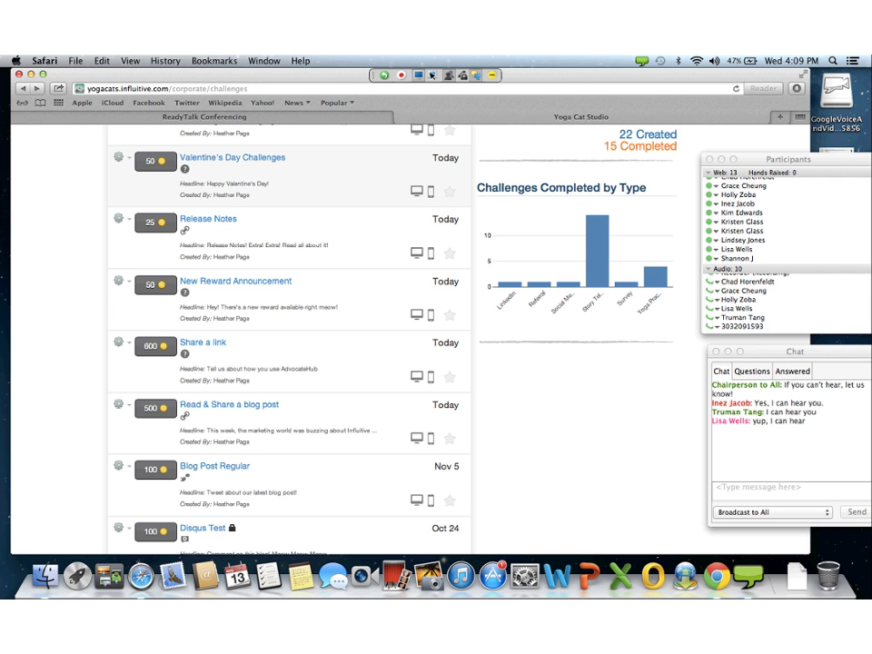
{"action": "left_click", "coordinate": [119, 157]}
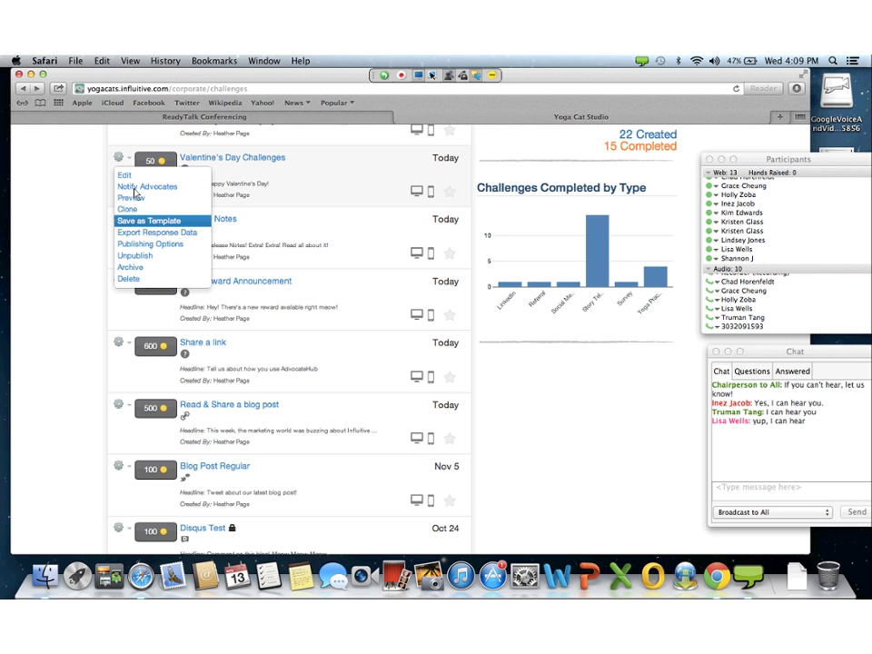
{"action": "left_click", "coordinate": [132, 196]}
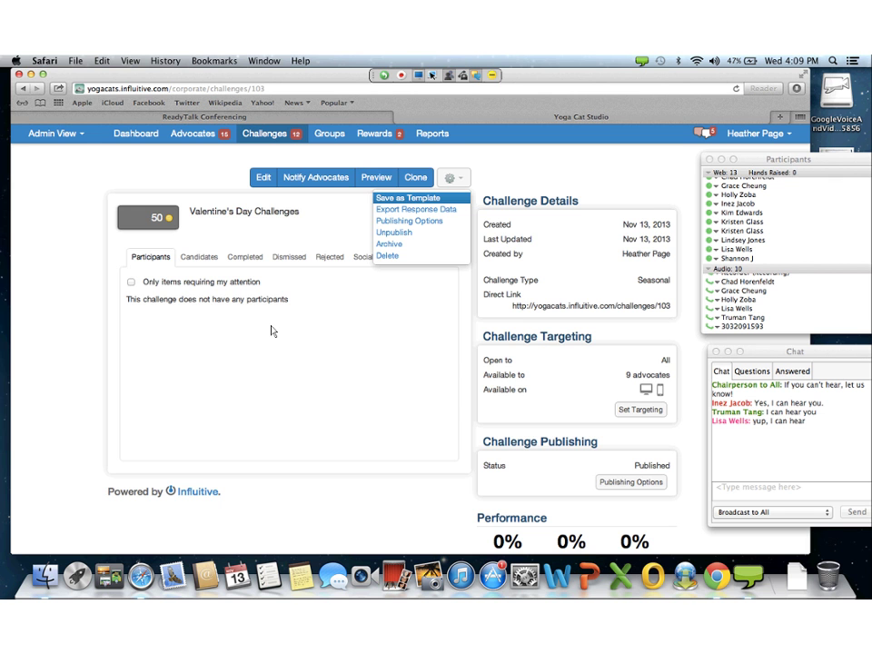
{"action": "key", "text": "Return"}
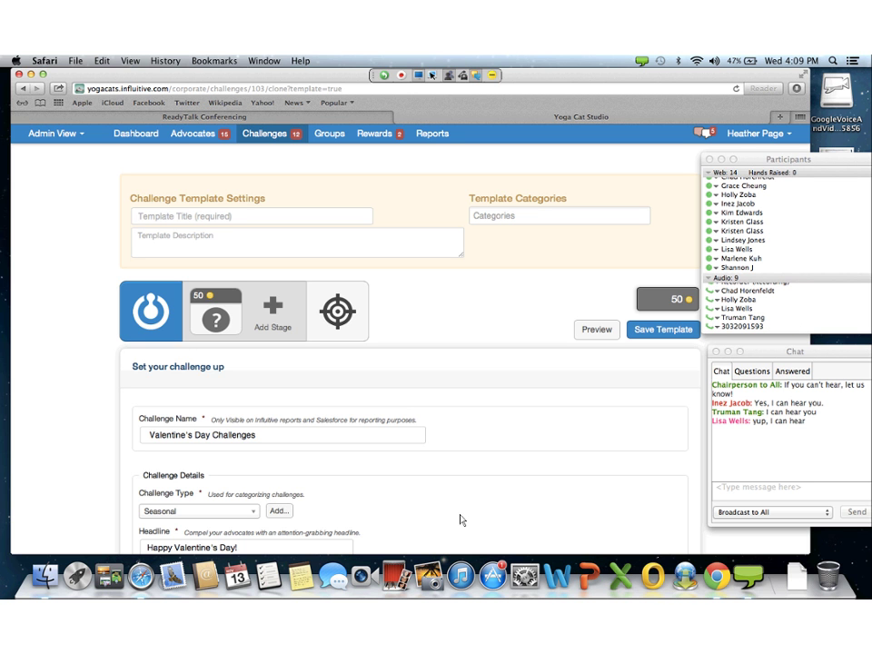
Title the template "Valentine's Day Challenge" and describe it as "This is a fun challenge for advocates on valentines day - save for later"
{"action": "type", "text": "Valen"}
{"action": "type", "text": "tine's Day C"}
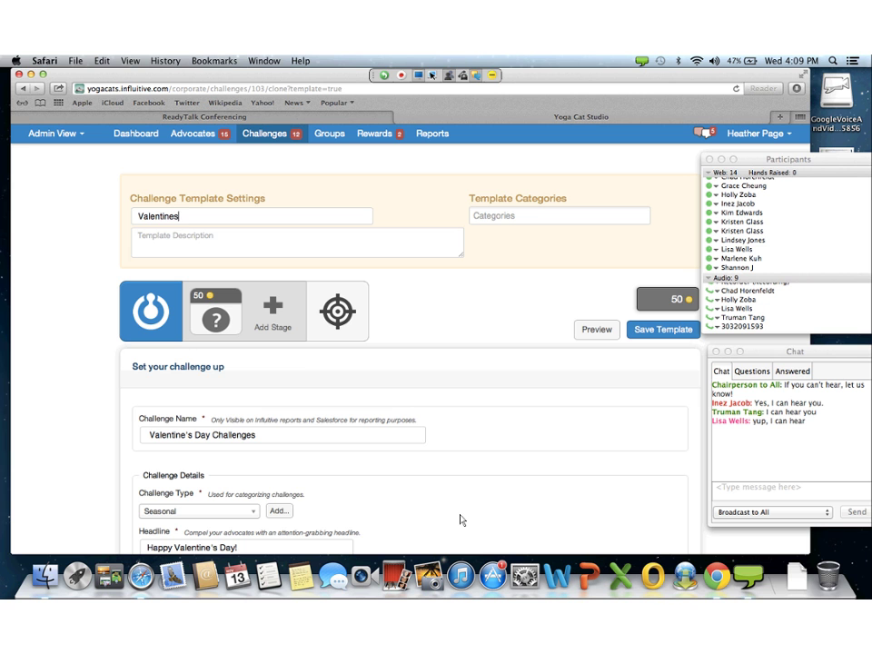
{"action": "type", "text": "hallenge"}
{"action": "key", "text": "Tab"}
{"action": "type", "text": "This is a f"}
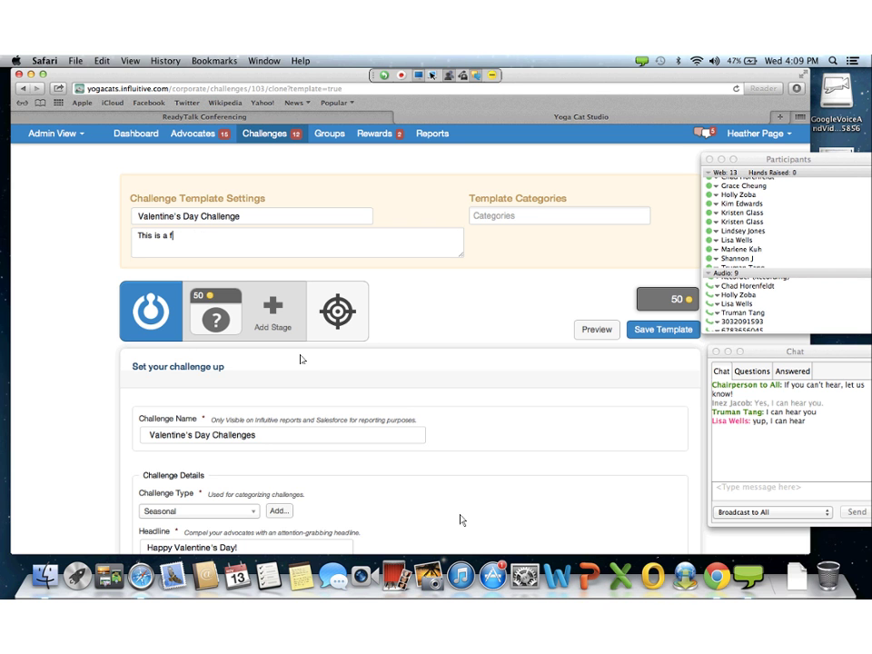
{"action": "type", "text": "un challenge for advocates on"}
{"action": "key", "text": "BackSpace"}
{"action": "type", "text": "e"}
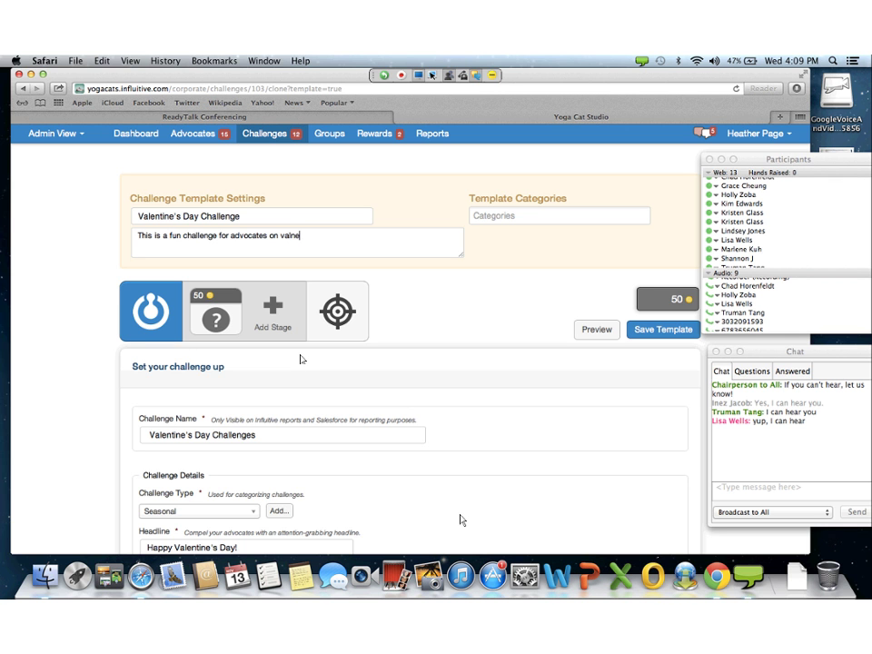
{"action": "type", "text": "ntines day - save for later"}
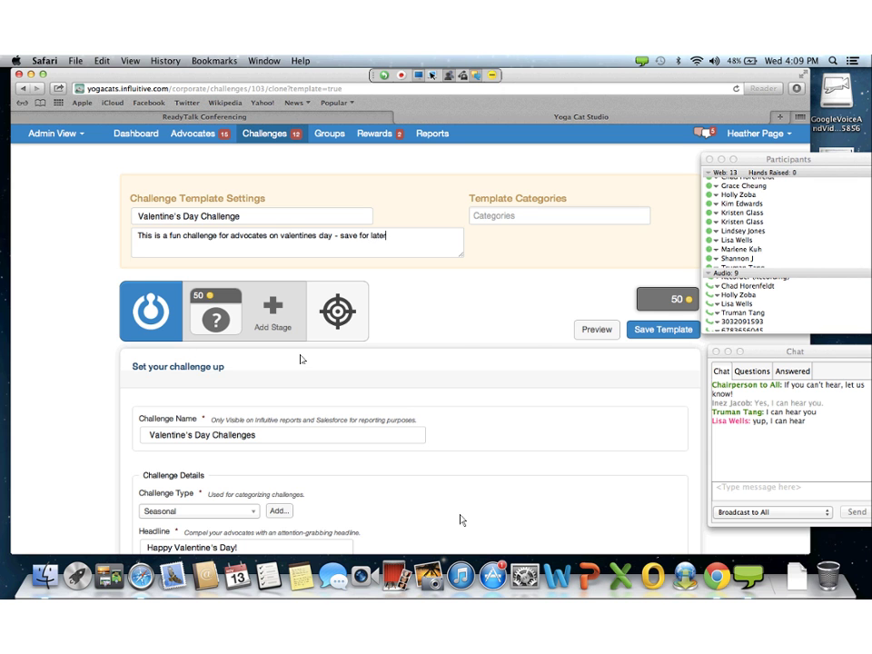
Look through the existing template categories that could be assigned to the Valentine's Day template
{"action": "key", "text": "Tab"}
{"action": "key", "text": "Down"}
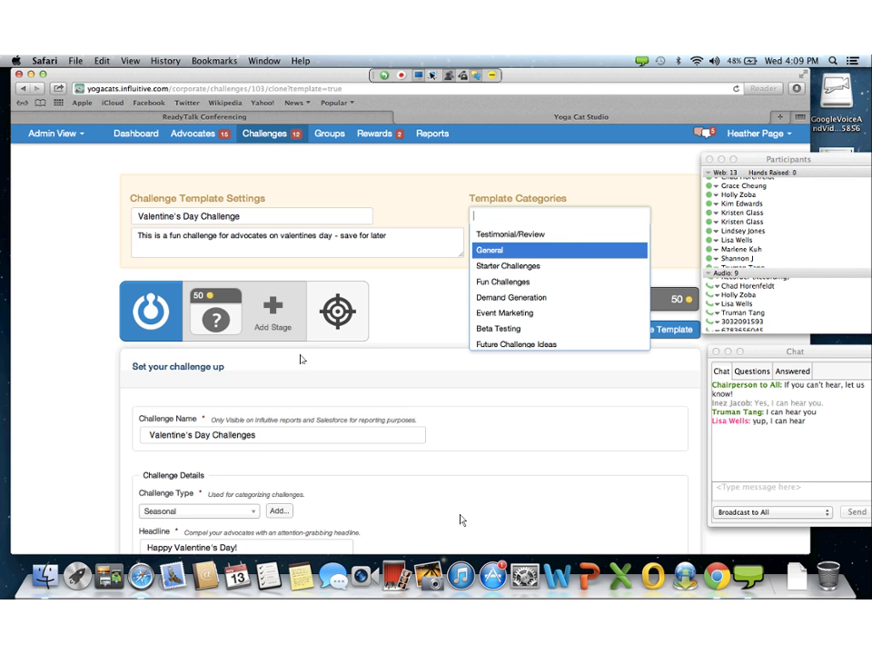
{"action": "key", "text": "Up"}
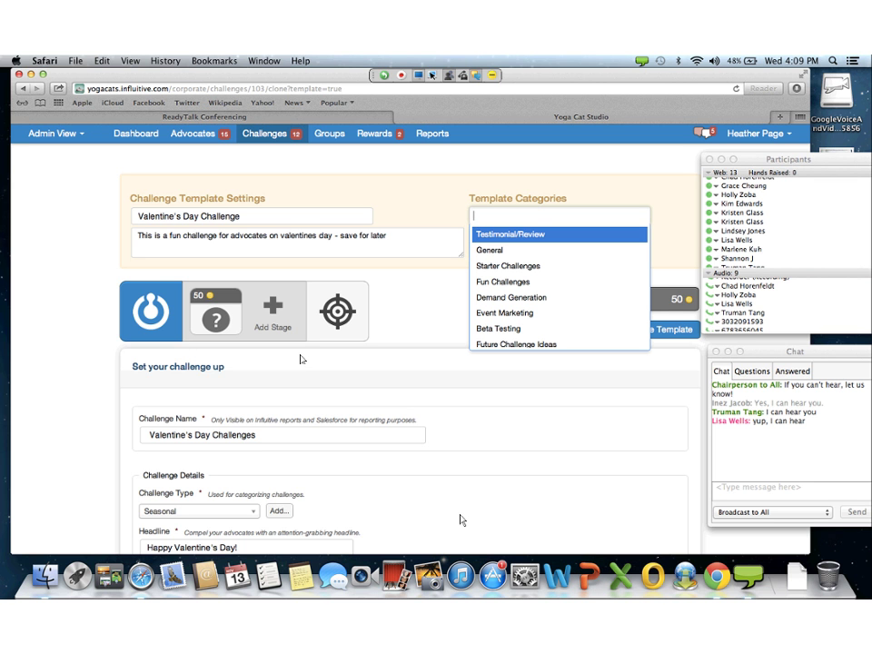
{"action": "key", "text": "Down"}
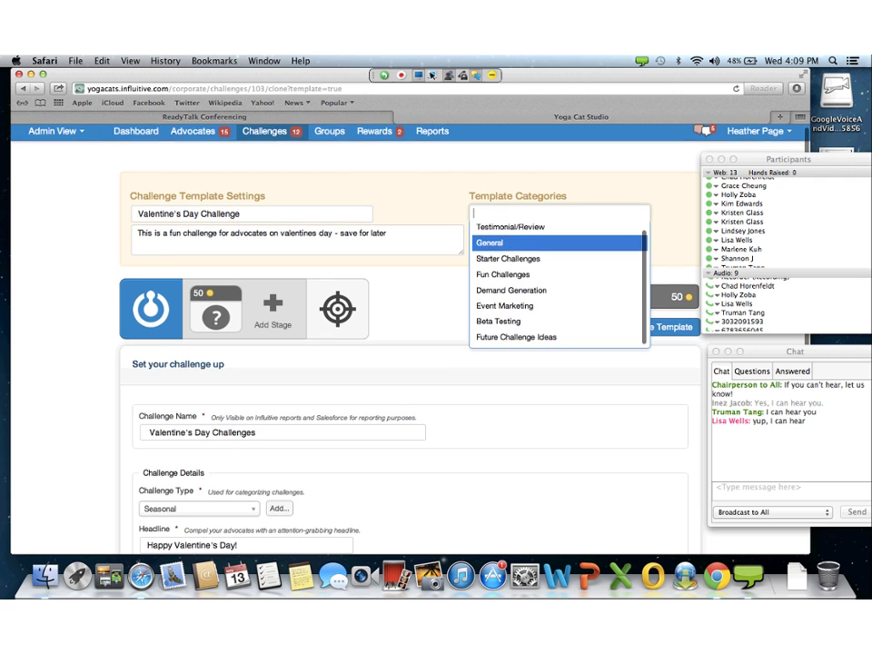
{"action": "key", "text": "Down"}
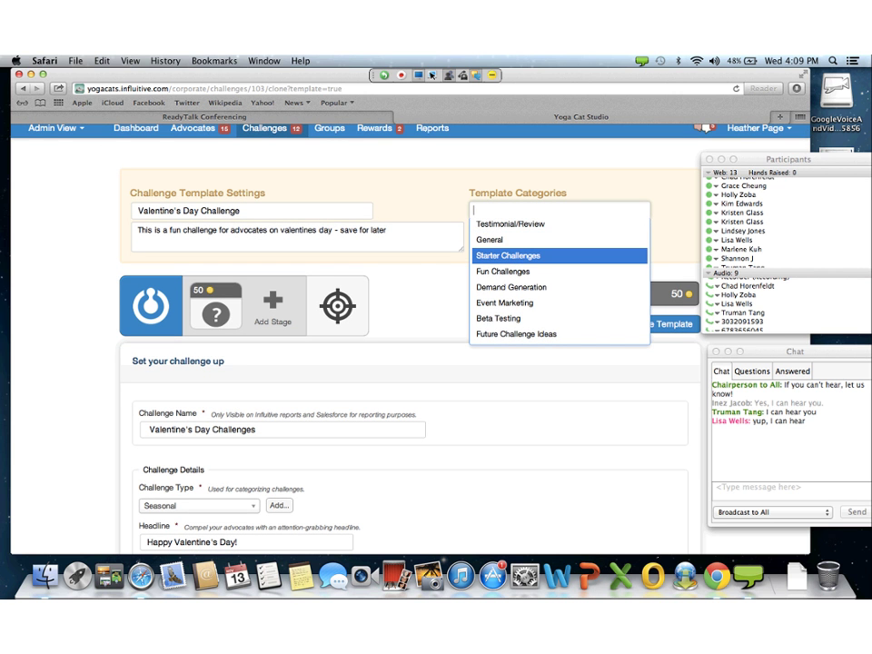
{"action": "key", "text": "Up"}
{"action": "key", "text": "Up"}
{"action": "key", "text": "Escape"}
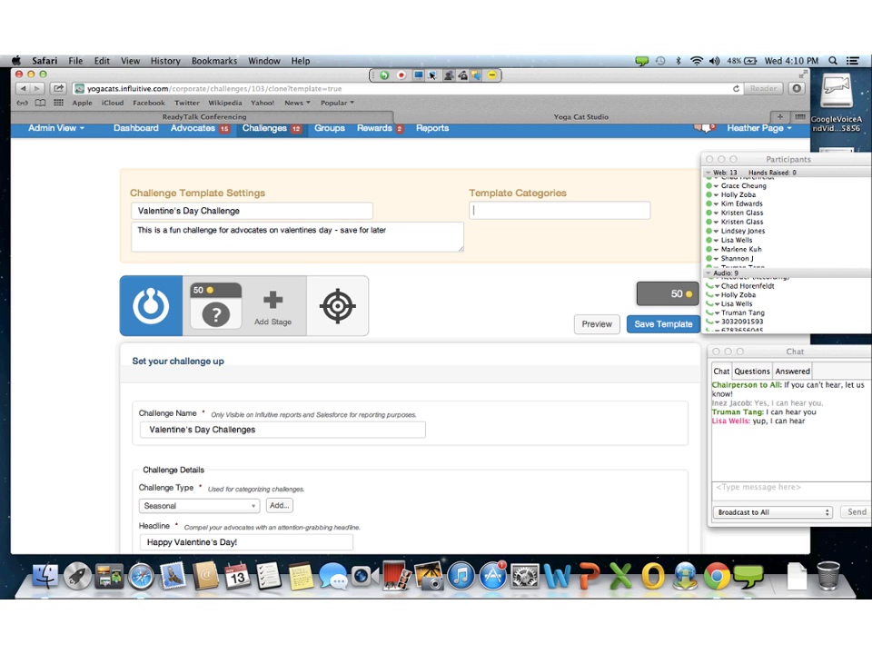
Create a new template category named "Seasonal Challenge" and assign it to the Valentine's Day template
{"action": "type", "text": "Seasonal Challege"}
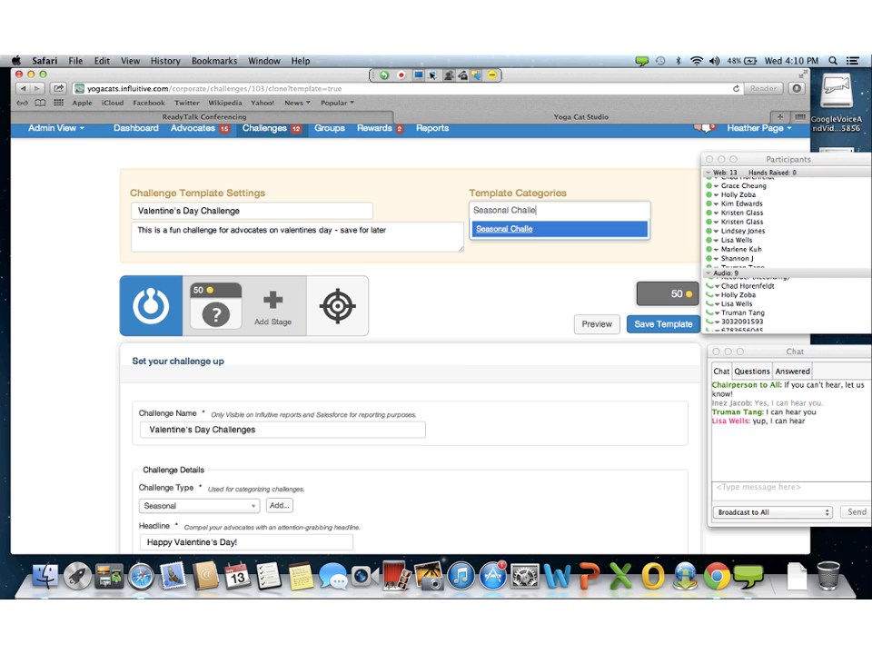
{"action": "key", "text": "Return"}
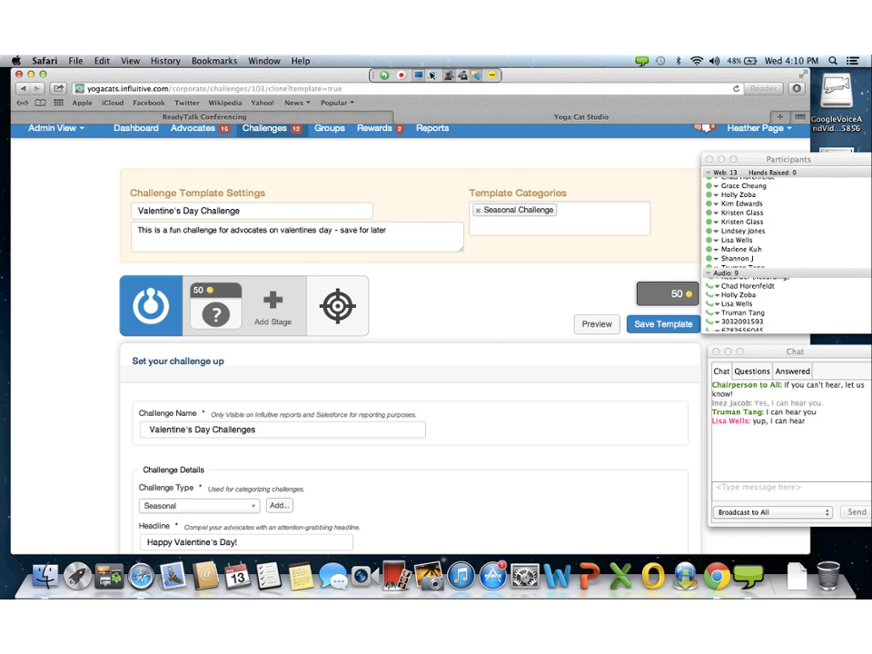
Add the existing "Future Challenge Ideas" category to the Valentine's Day template and save the template
{"action": "left_click", "coordinate": [474, 226]}
{"action": "key", "text": "Down"}
{"action": "key", "text": "Down"}
{"action": "key", "text": "Down"}
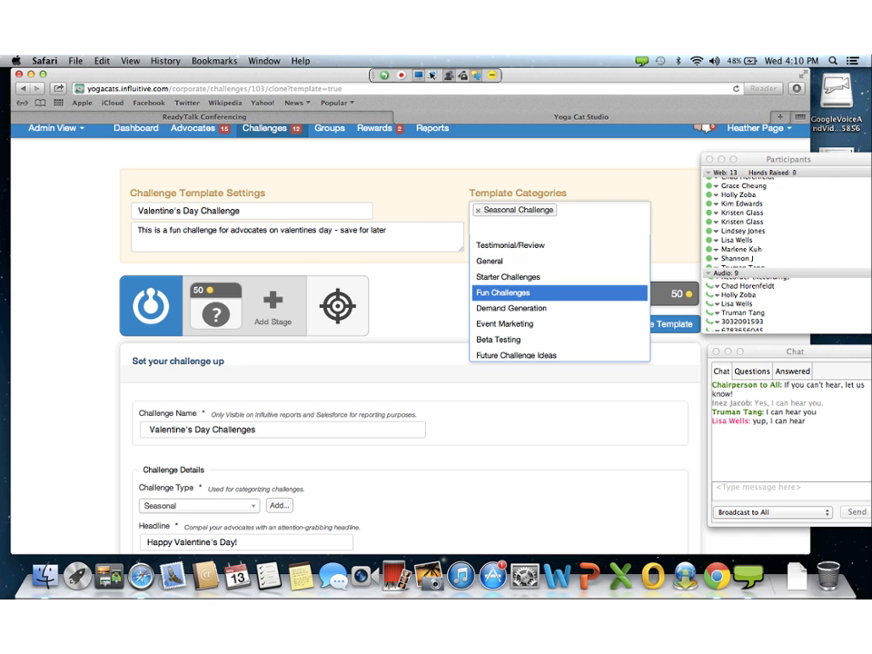
{"action": "key", "text": "Down"}
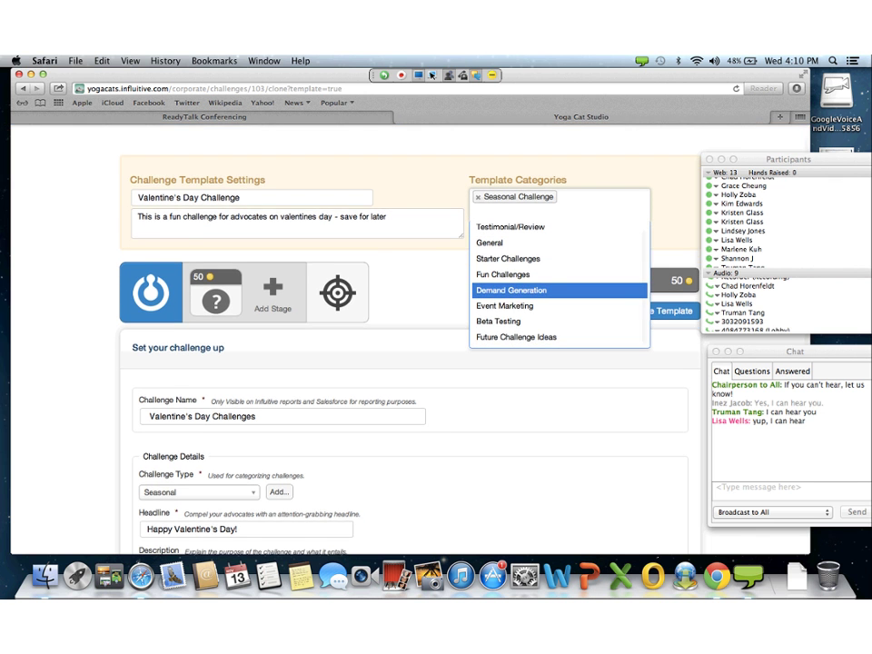
{"action": "key", "text": "Down"}
{"action": "key", "text": "Down"}
{"action": "key", "text": "Down"}
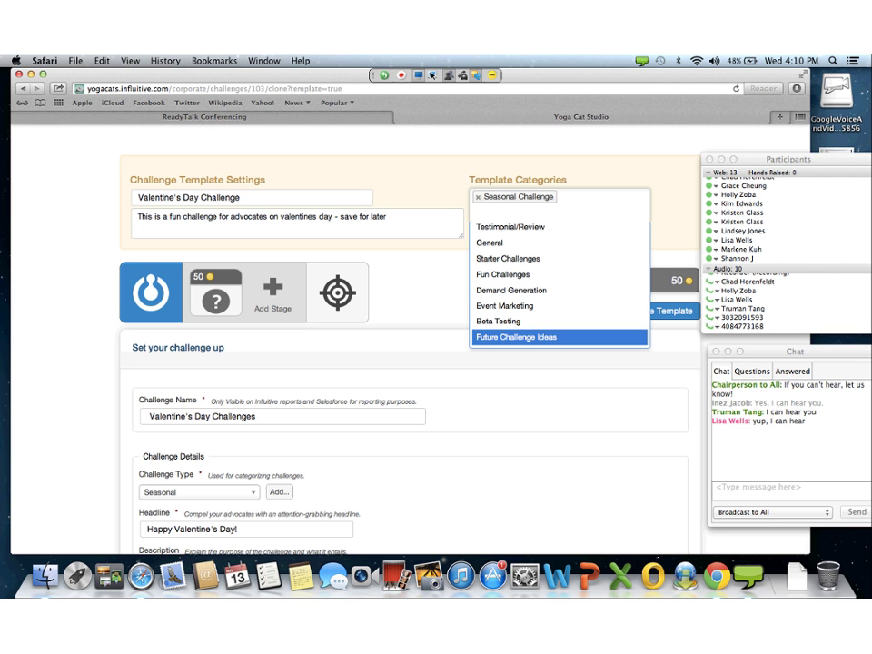
{"action": "key", "text": "Return"}
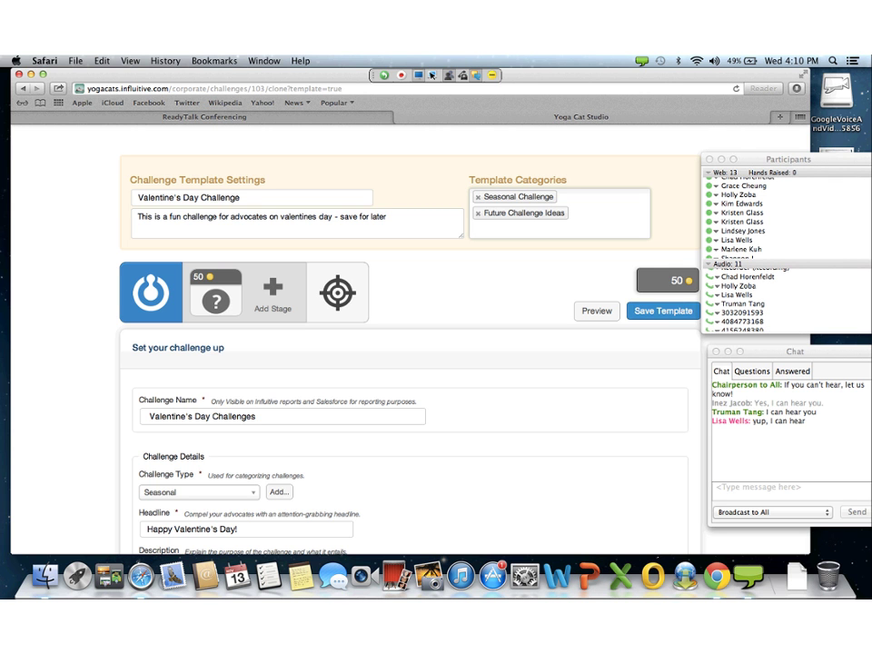
{"action": "left_click", "coordinate": [662, 311]}
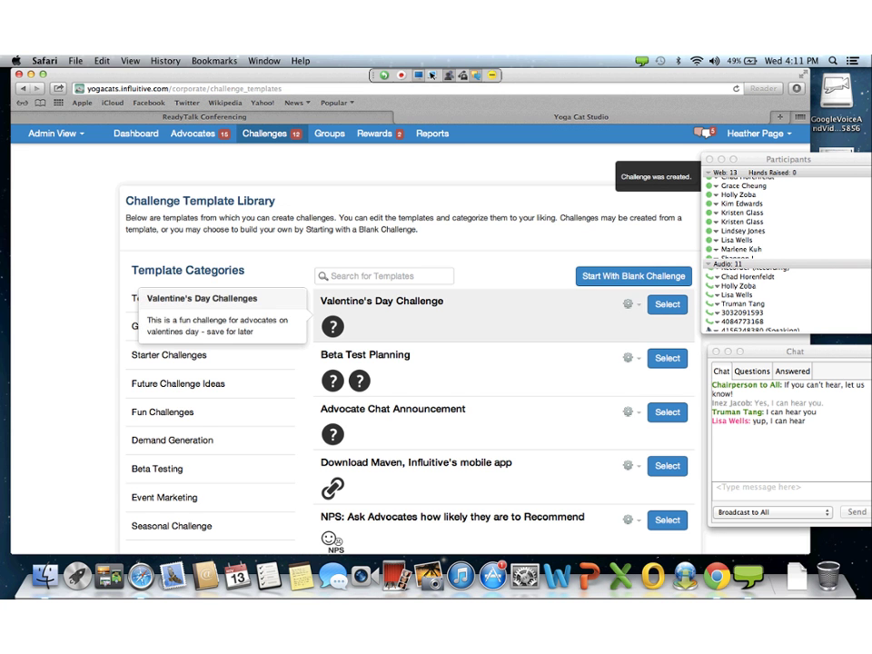
Check the Seasonal Challenge and Future Challenge Ideas categories in the template library for the saved Valentine's Day template
{"action": "scroll", "coordinate": [235, 293], "scroll_direction": "down", "scroll_amount": 3}
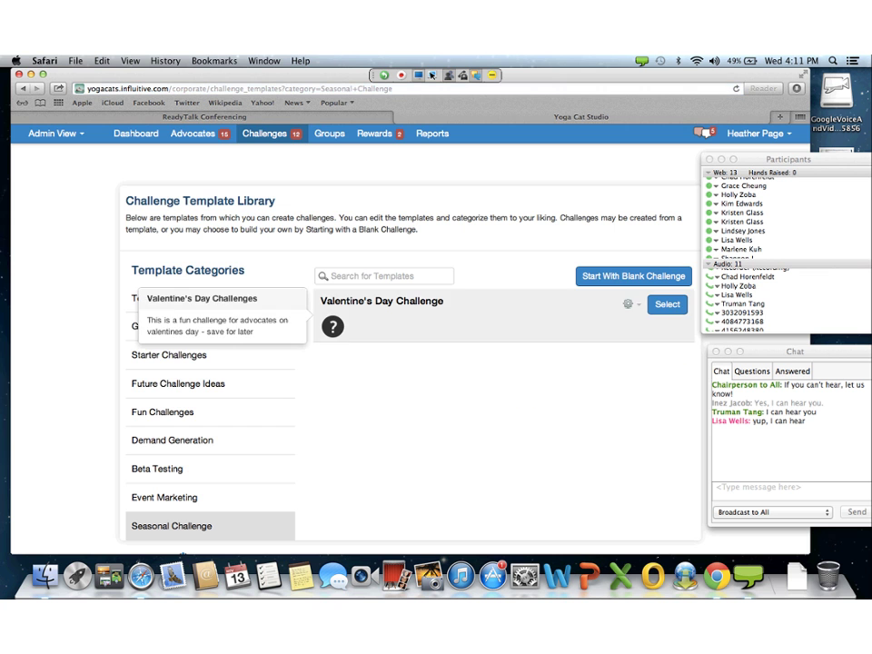
{"action": "scroll", "coordinate": [296, 354], "scroll_direction": "down", "scroll_amount": 2}
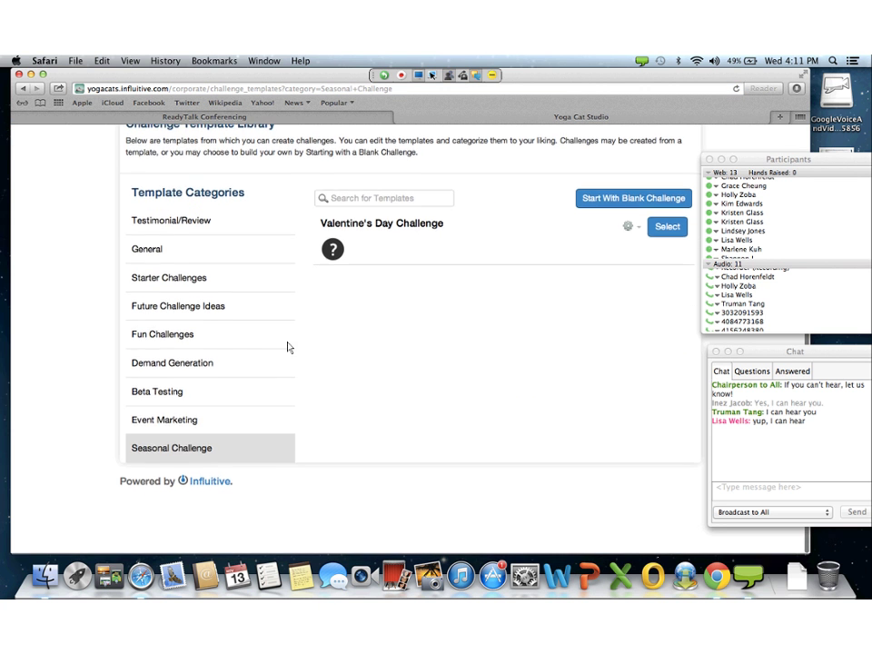
{"action": "left_click", "coordinate": [239, 304]}
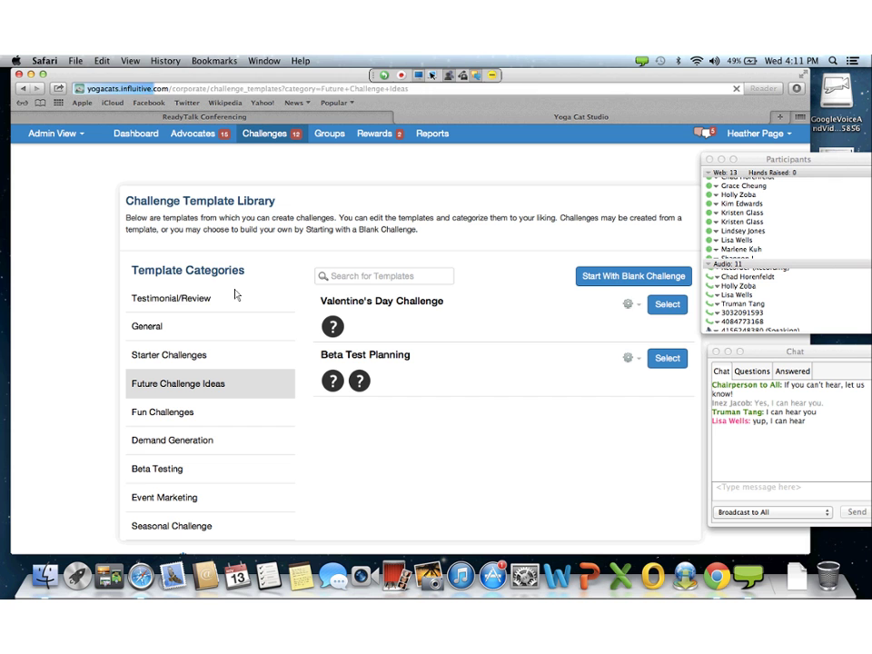
{"action": "mouse_move", "coordinate": [364, 309]}
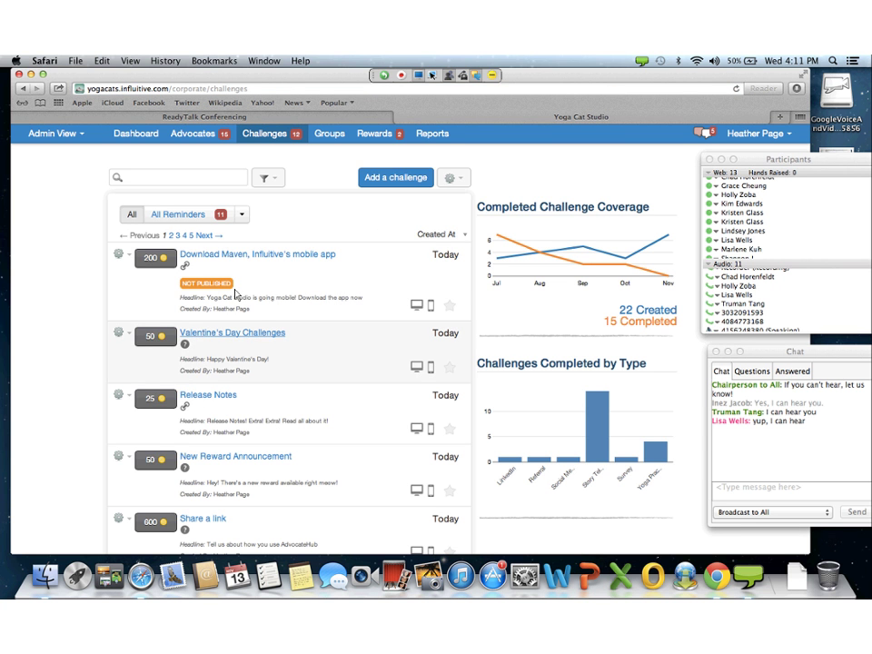
Delete the Valentine's Day Challenges challenge from the challenge list and confirm the deletion
{"action": "left_click", "coordinate": [118, 332]}
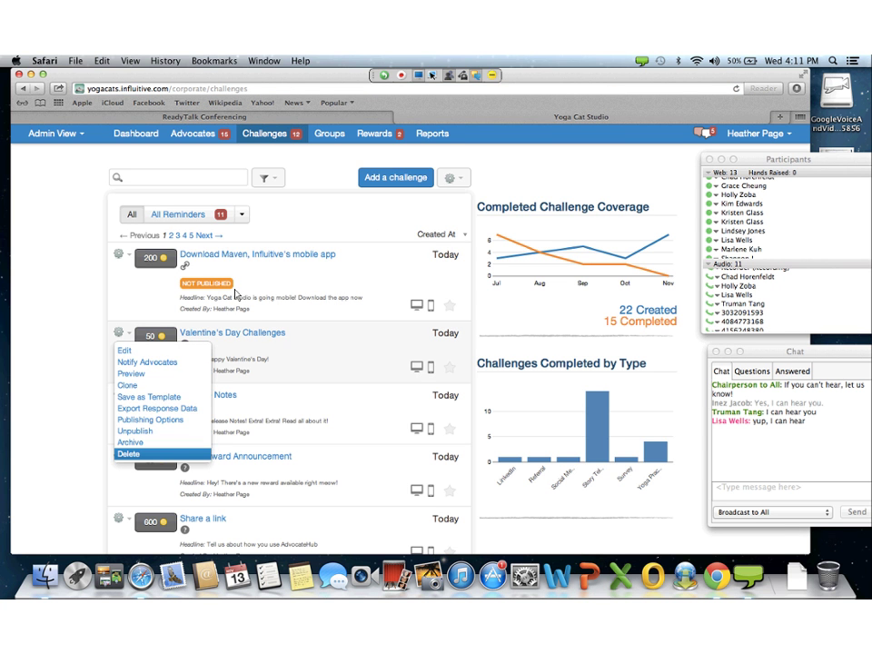
{"action": "left_click", "coordinate": [128, 453]}
{"action": "key", "text": "Return"}
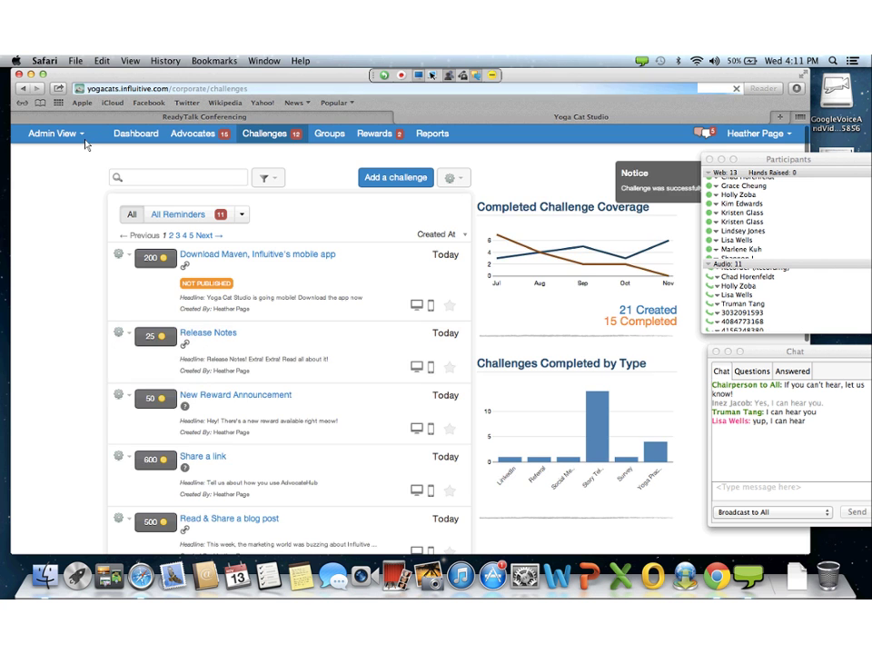
Look through the remaining challenges and start saving the Release Notes challenge as a template
{"action": "scroll", "coordinate": [86, 144], "scroll_direction": "down", "scroll_amount": 5}
{"action": "scroll", "coordinate": [85, 145], "scroll_direction": "down", "scroll_amount": 2}
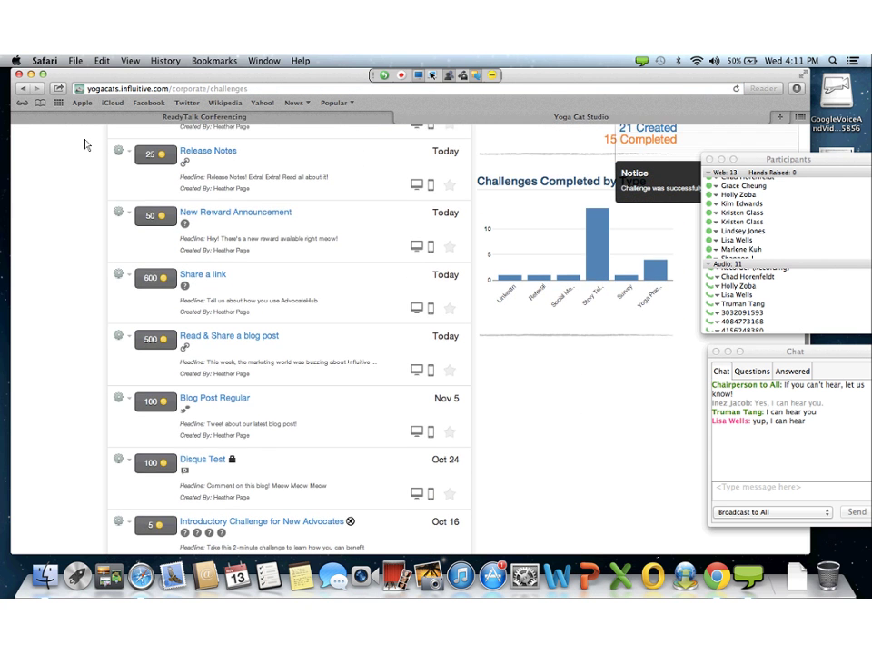
{"action": "left_click", "coordinate": [208, 268]}
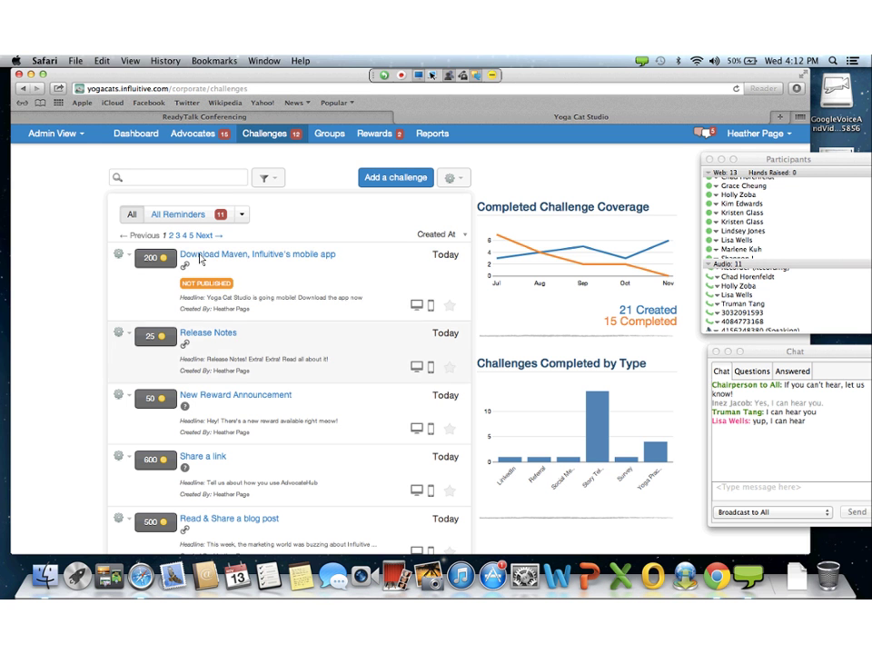
{"action": "left_click", "coordinate": [121, 332]}
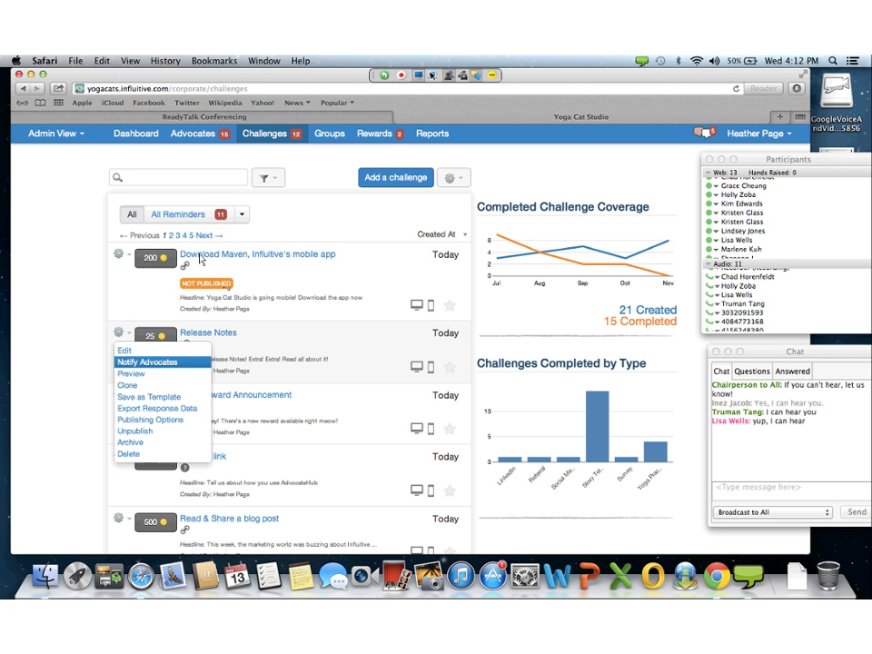
{"action": "left_click", "coordinate": [149, 398]}
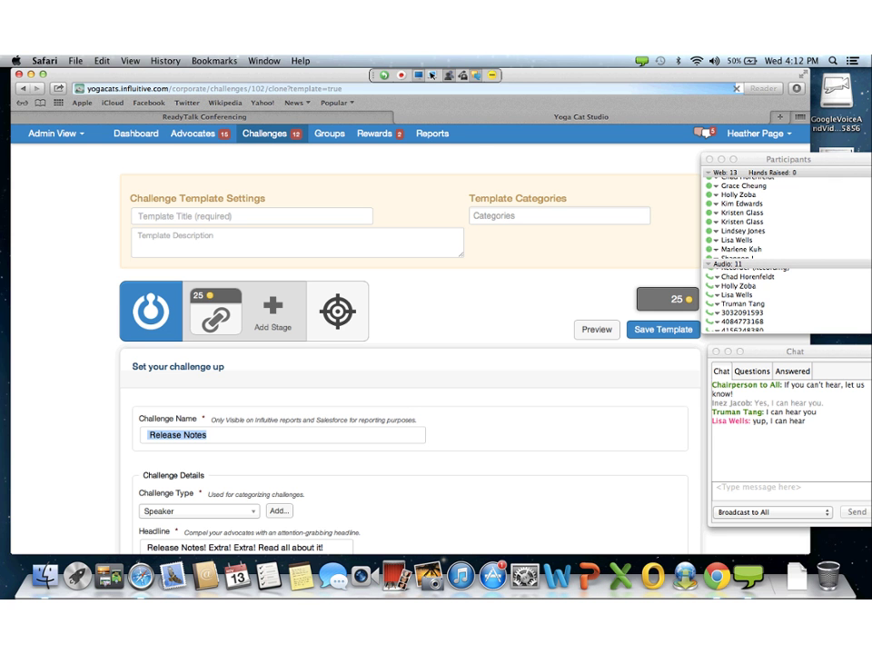
Title the template "Release Notes" and describe it as "For telling people about release notes"
{"action": "left_click", "coordinate": [250, 216]}
{"action": "type", "text": "Release Notes"}
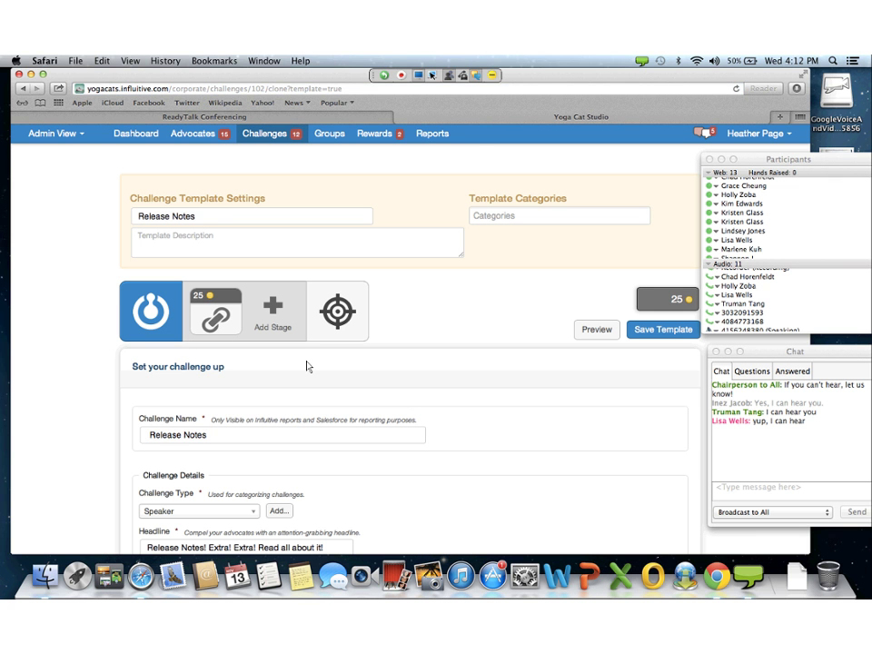
{"action": "key", "text": "Tab"}
{"action": "type", "text": "For "}
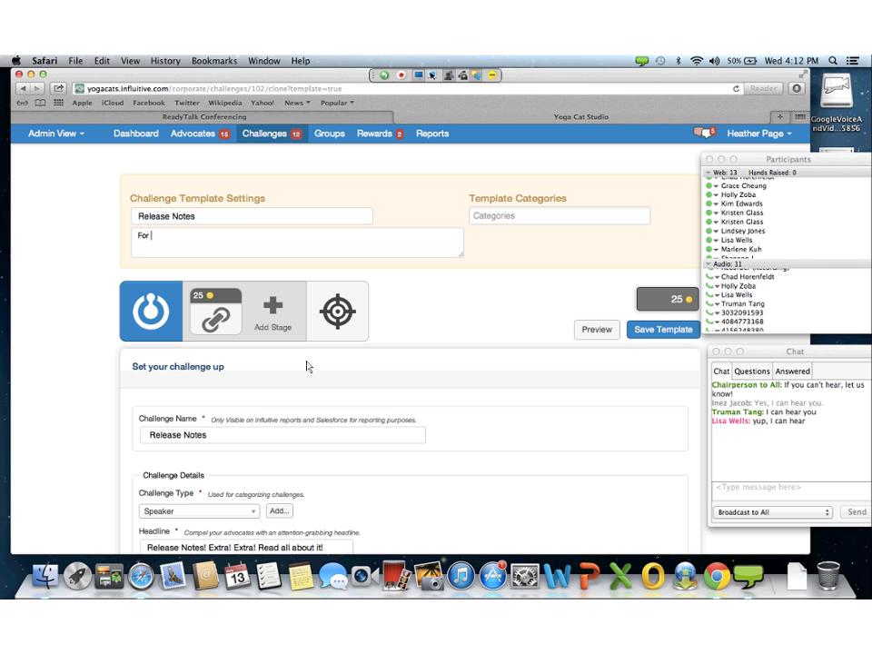
{"action": "type", "text": "telling people about release notes"}
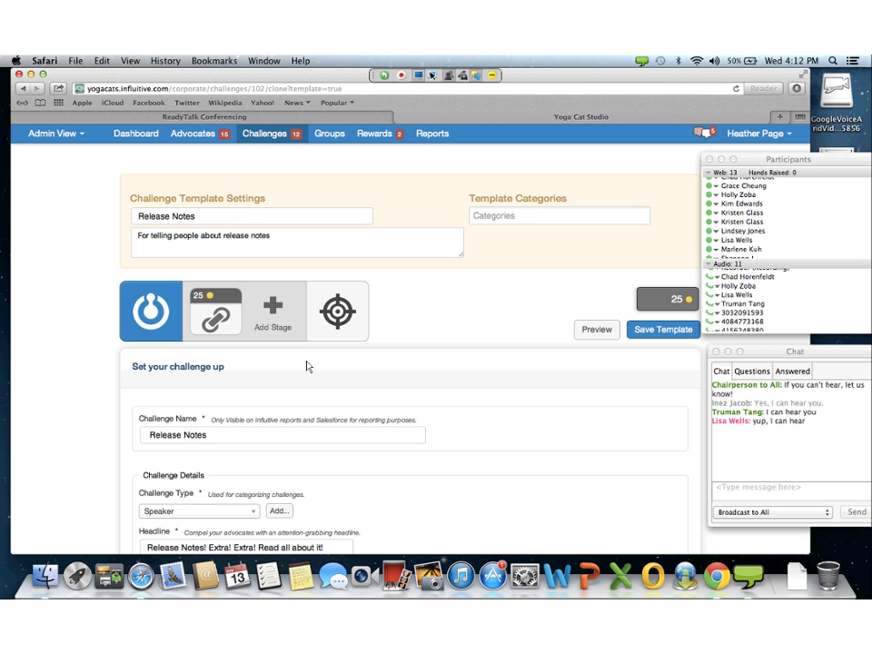
Look through the existing template categories for one that suits the Release Notes template
{"action": "key", "text": "Tab"}
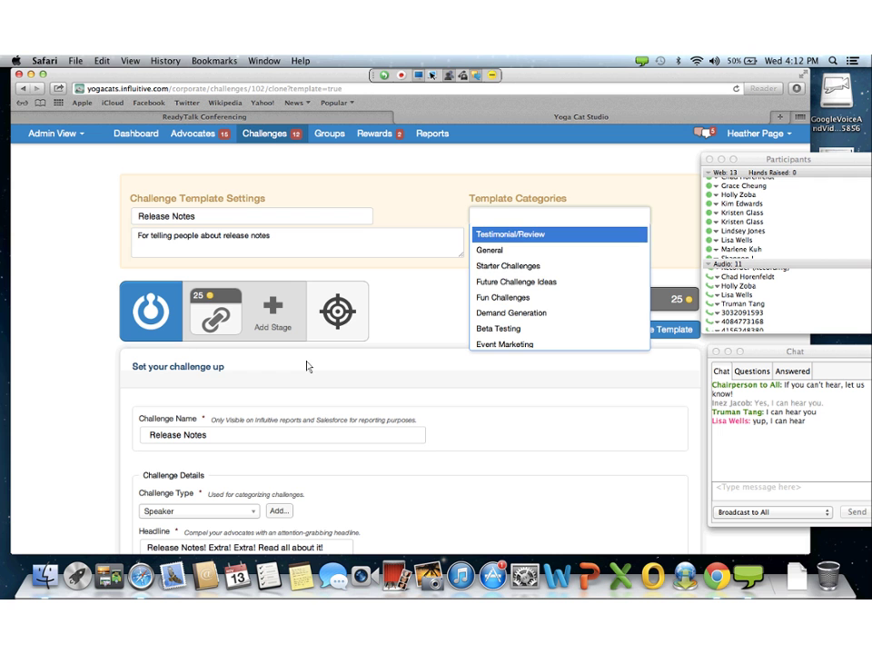
{"action": "key", "text": "Down"}
{"action": "key", "text": "Down"}
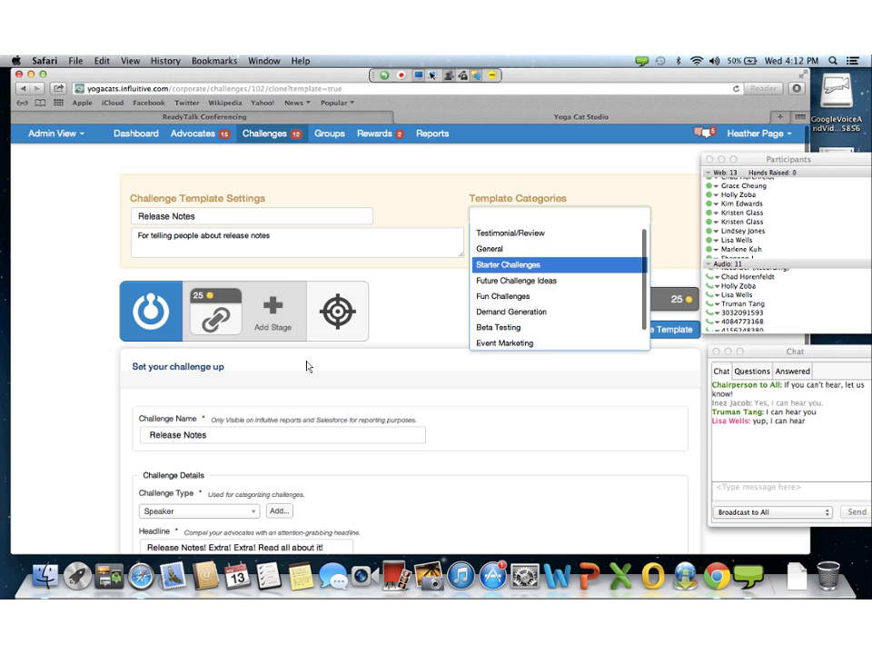
{"action": "scroll", "coordinate": [559, 281], "scroll_direction": "down", "scroll_amount": 2}
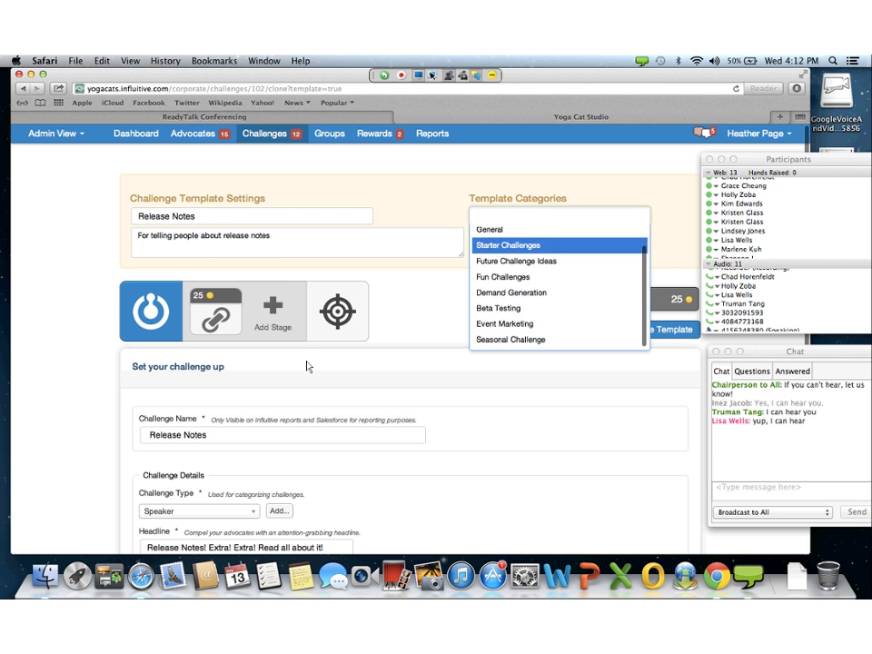
{"action": "key", "text": "Down"}
{"action": "key", "text": "Down"}
{"action": "key", "text": "Up"}
{"action": "key", "text": "Up"}
{"action": "key", "text": "Up"}
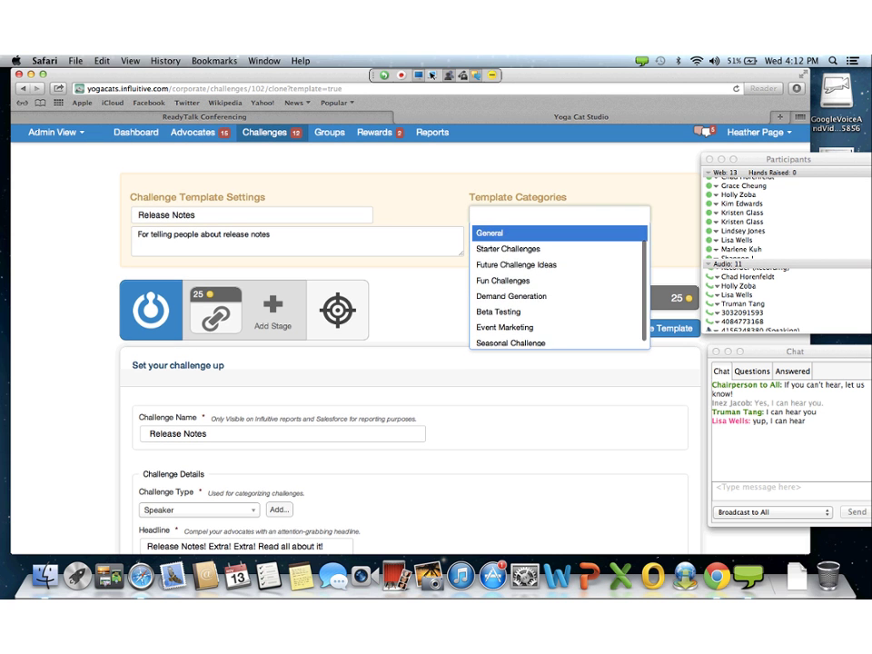
{"action": "key", "text": "Escape"}
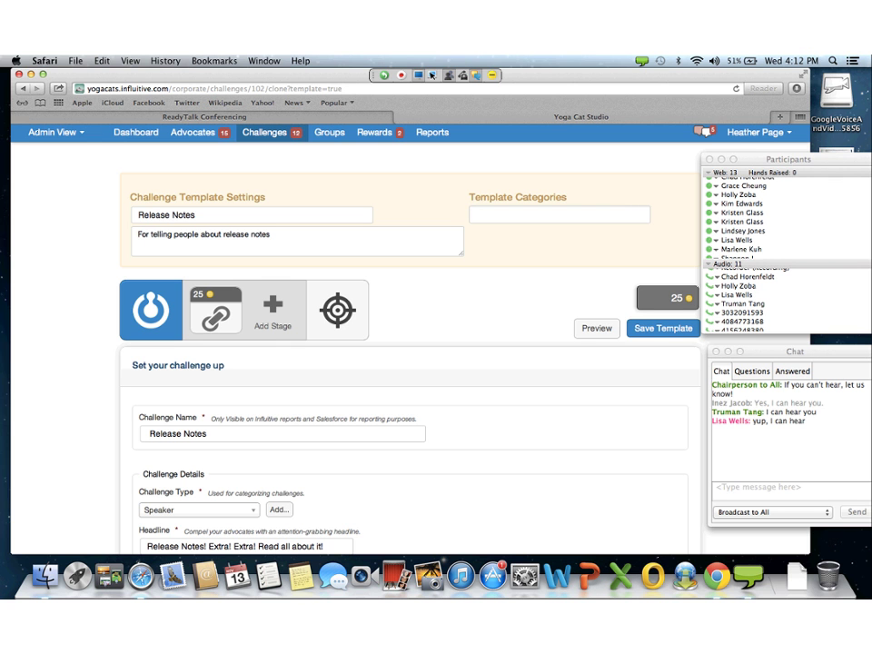
Assign the Release Notes template to a new category named "Product Marketing" and save the template
{"action": "type", "text": "produc"}
{"action": "key", "text": "BackSpace"}
{"action": "key", "text": "BackSpace"}
{"action": "key", "text": "BackSpace"}
{"action": "key", "text": "BackSpace"}
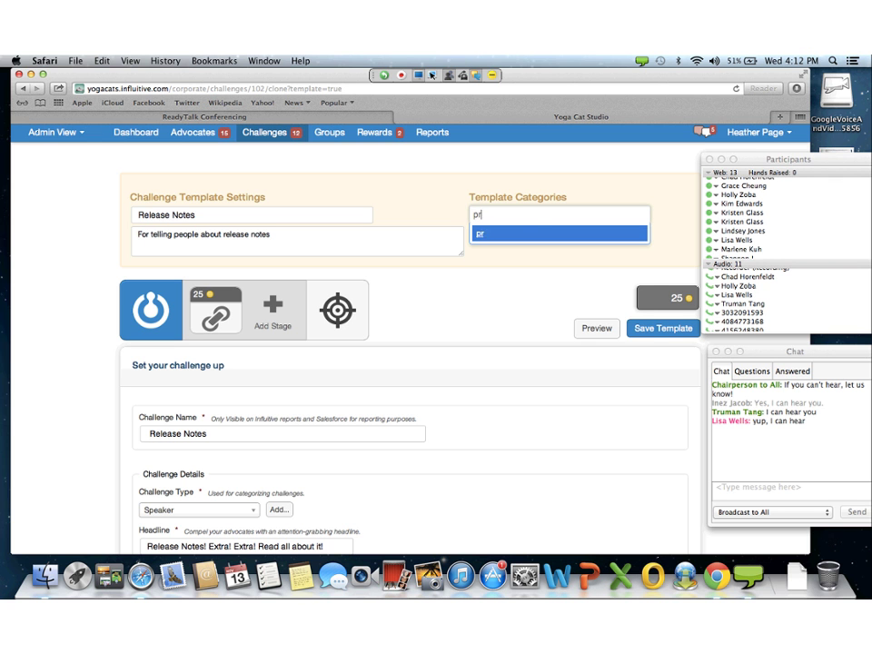
{"action": "key", "text": "BackSpace"}
{"action": "key", "text": "BackSpace"}
{"action": "type", "text": "Product Marketing"}
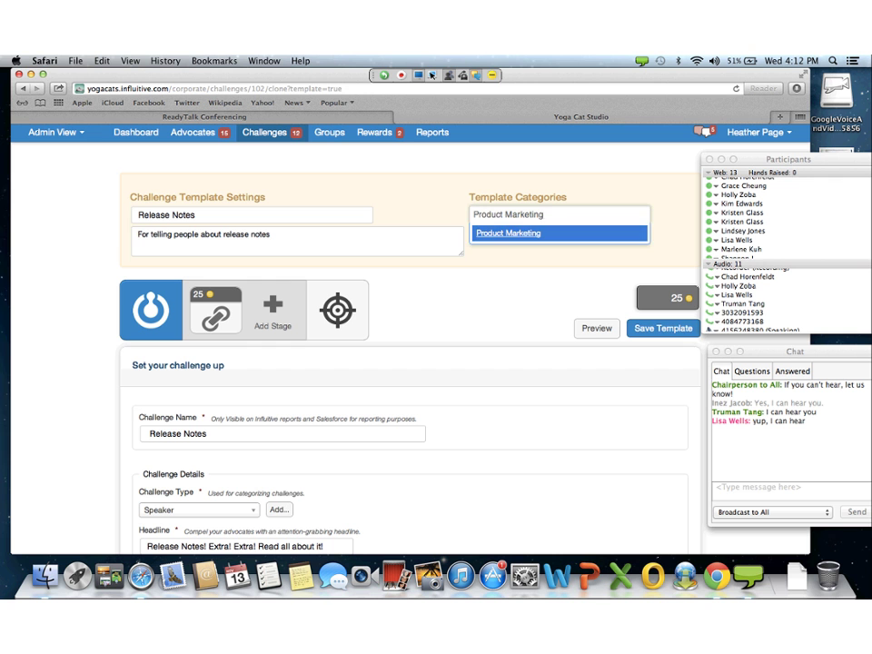
{"action": "key", "text": "Return"}
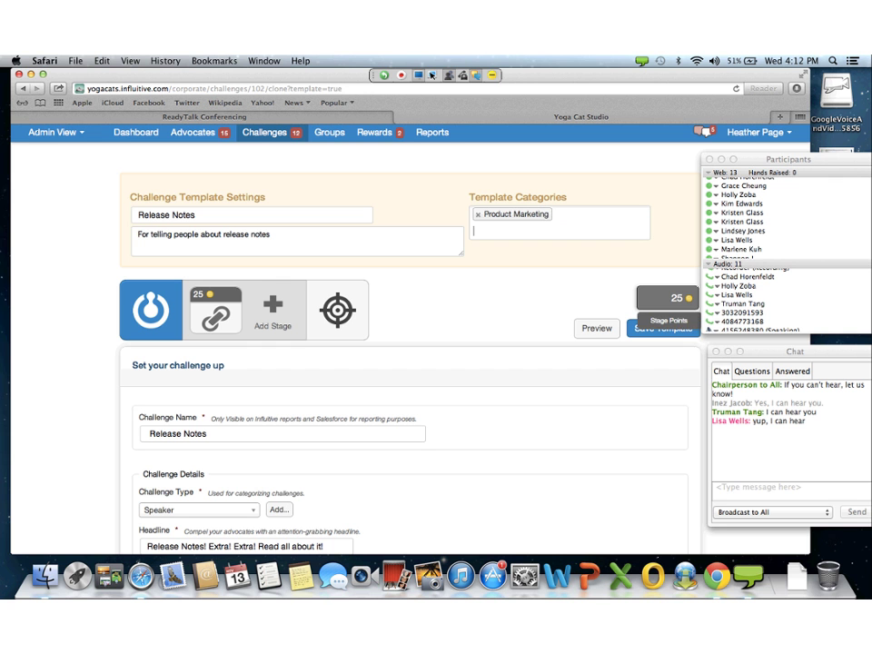
{"action": "left_click", "coordinate": [663, 328]}
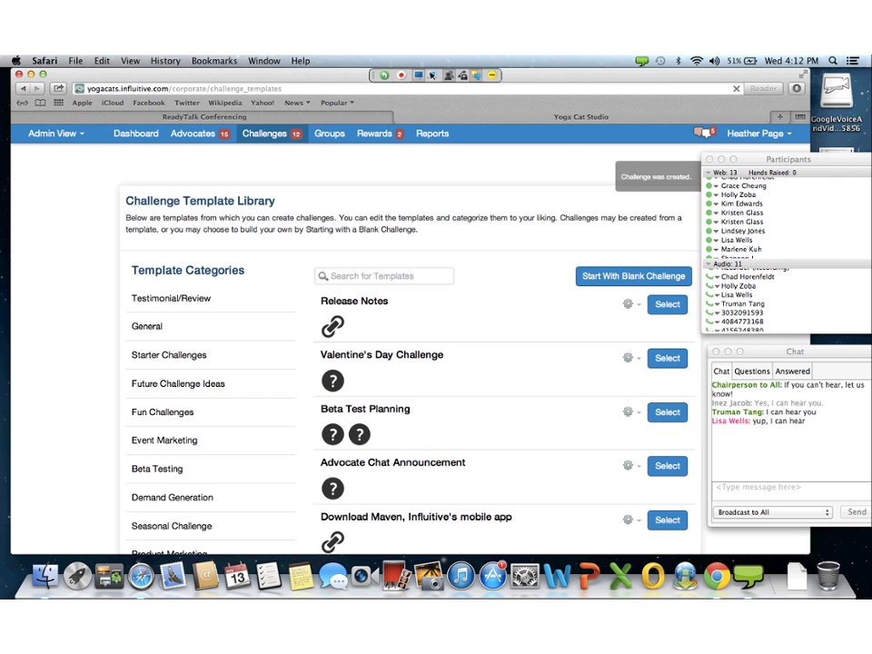
View the template library's category list and the templates in the General category
{"action": "scroll", "coordinate": [73, 132], "scroll_direction": "down", "scroll_amount": 3}
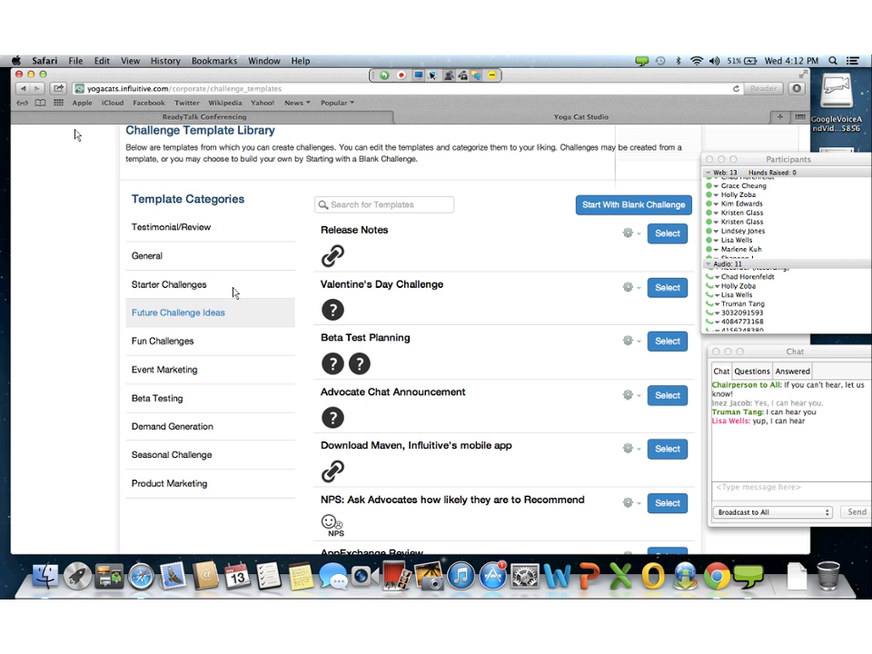
{"action": "left_click", "coordinate": [147, 255]}
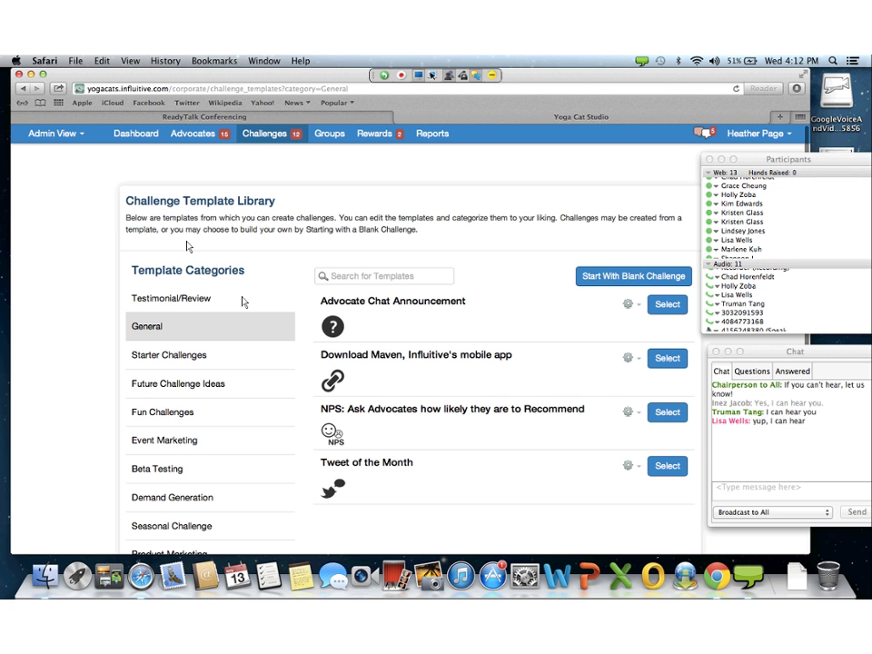
{"action": "scroll", "coordinate": [78, 138], "scroll_direction": "down", "scroll_amount": 5}
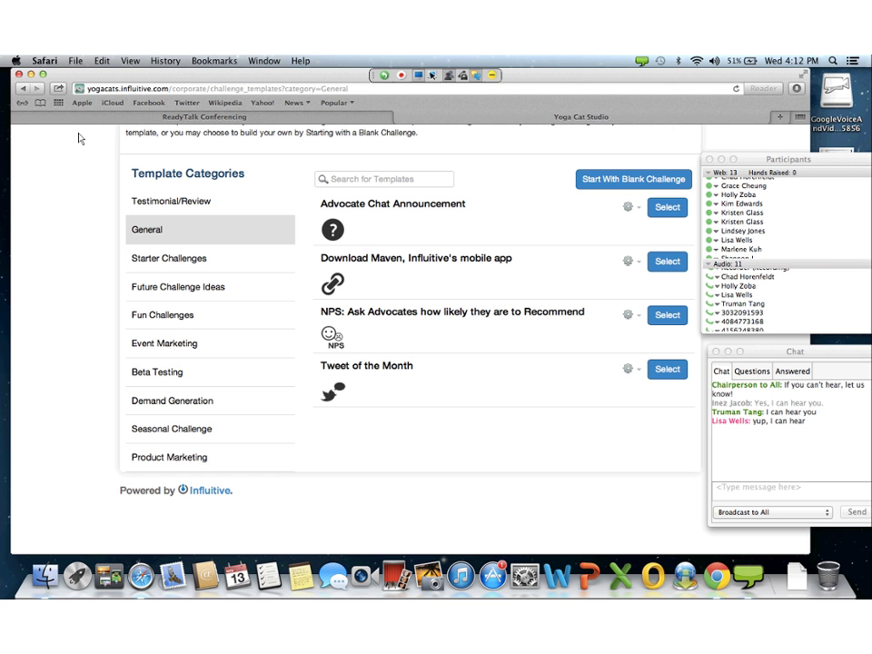
{"action": "scroll", "coordinate": [78, 138], "scroll_direction": "up", "scroll_amount": 1}
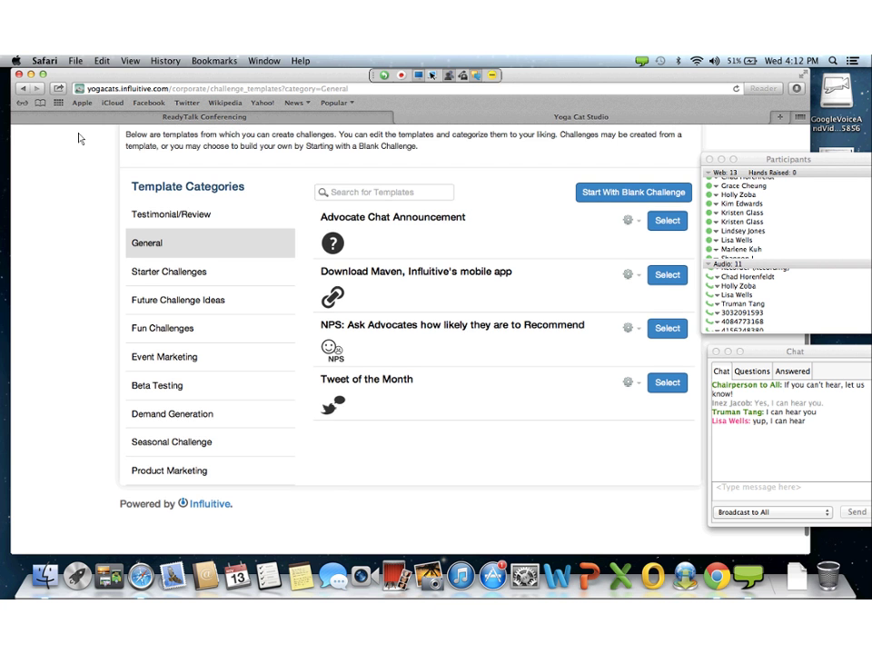
{"action": "scroll", "coordinate": [249, 308], "scroll_direction": "up", "scroll_amount": 5}
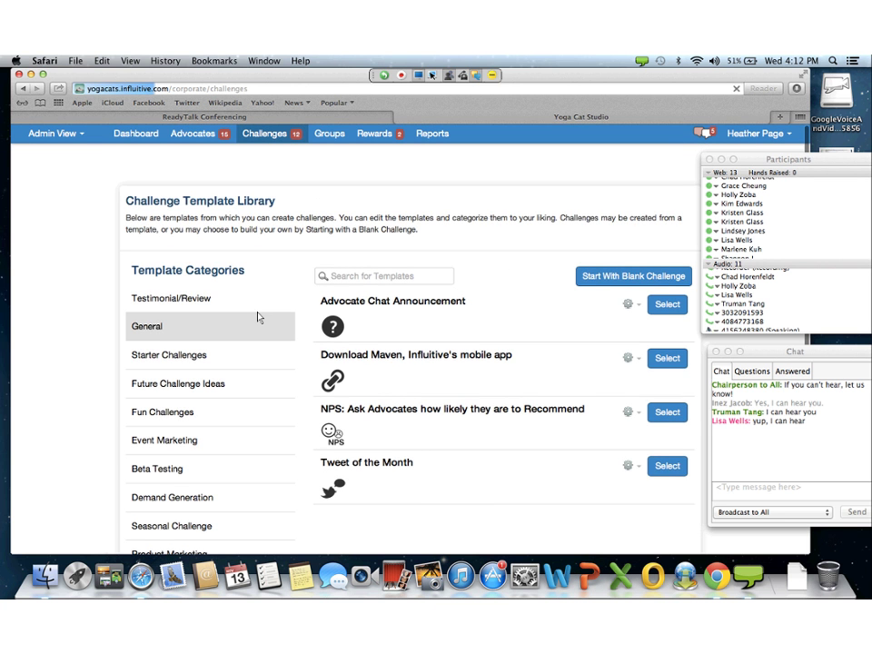
Start saving the New Reward Announcement challenge as a template and title it "New Reward Announcement"
{"action": "scroll", "coordinate": [174, 234], "scroll_direction": "down", "scroll_amount": 5}
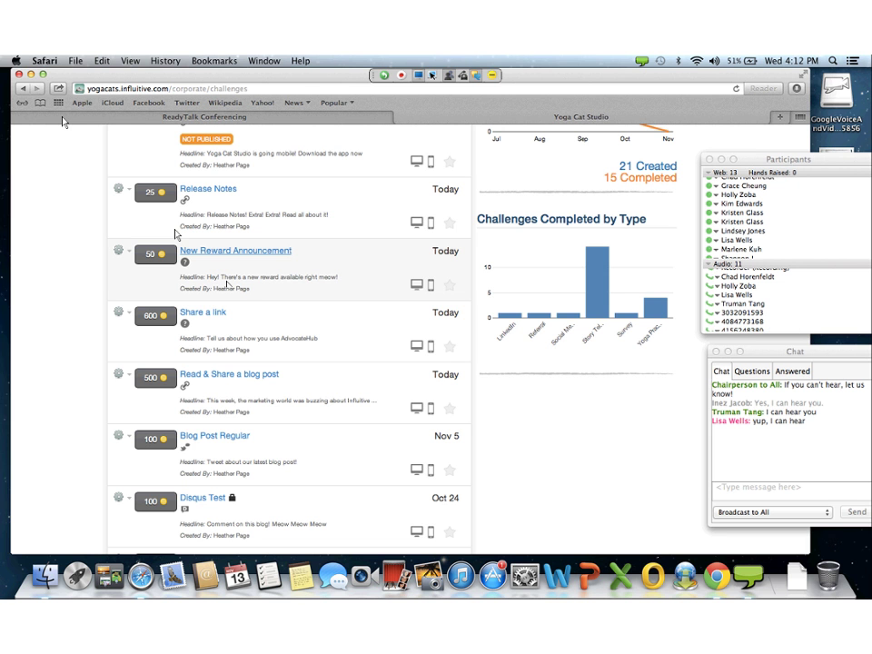
{"action": "left_click", "coordinate": [228, 286]}
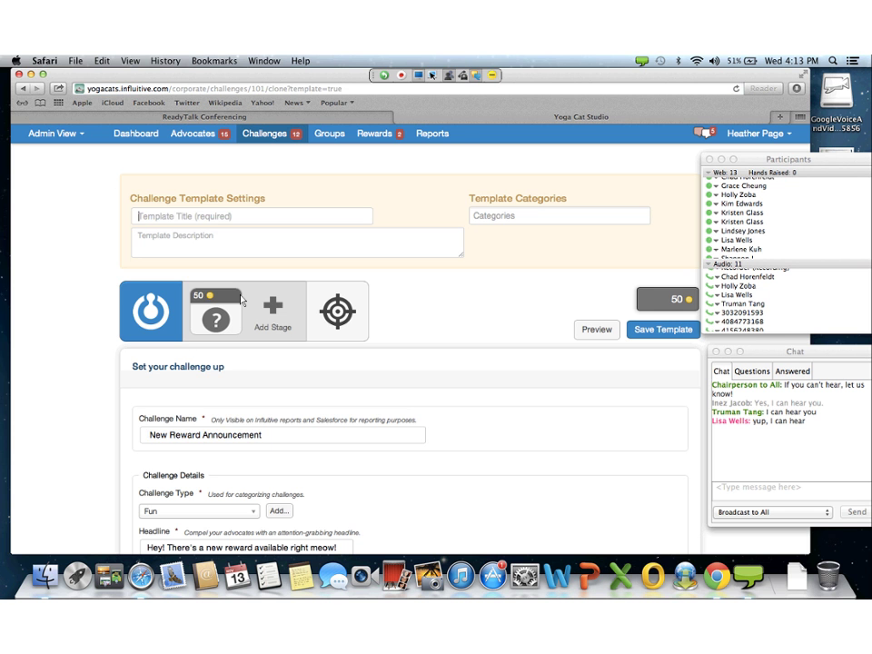
{"action": "type", "text": "New Reward"}
{"action": "key", "text": "BackSpace"}
{"action": "key", "text": "BackSpace"}
{"action": "key", "text": "BackSpace"}
{"action": "key", "text": "BackSpace"}
{"action": "key", "text": "BackSpace"}
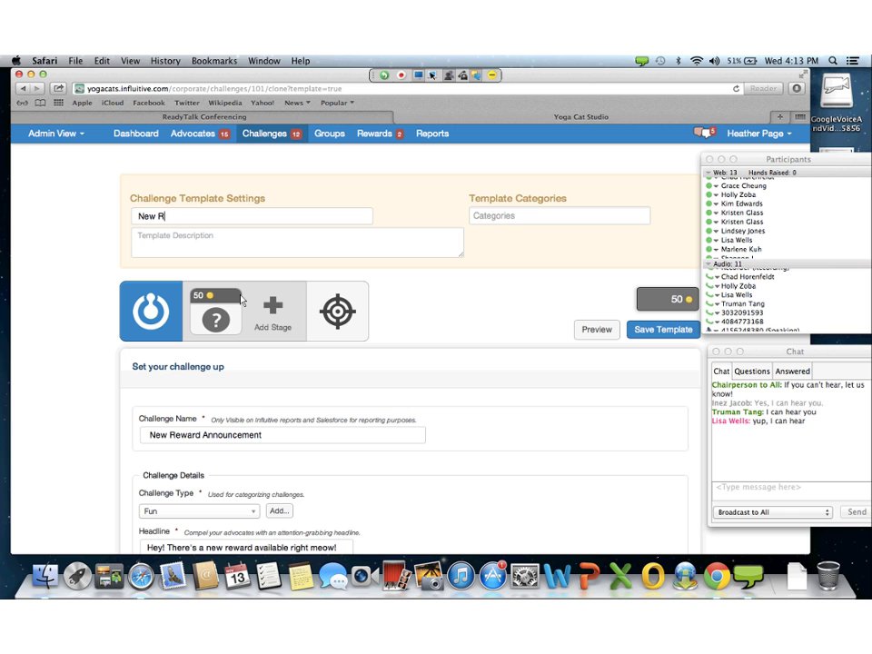
{"action": "type", "text": "eward Announcement"}
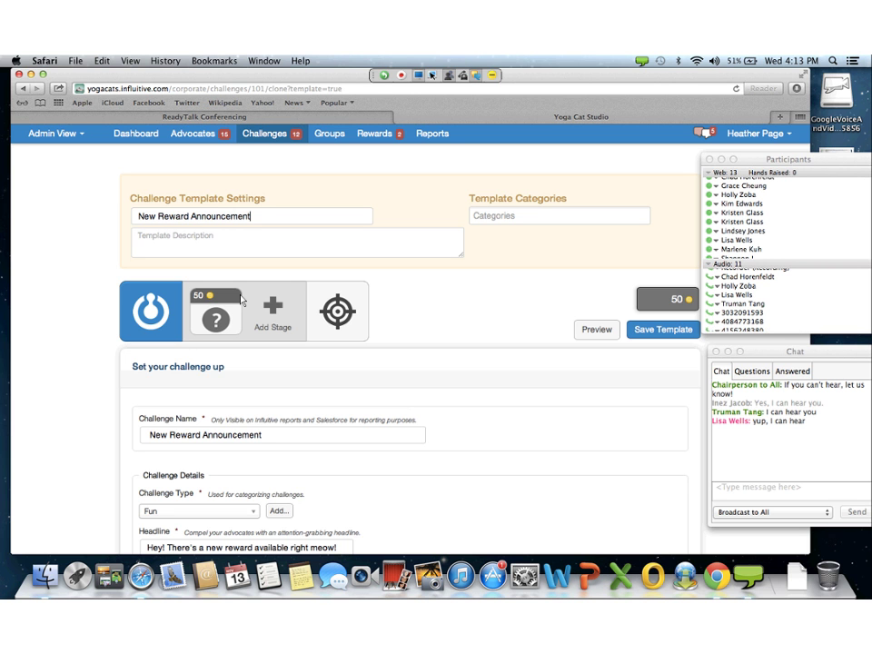
Assign the New Reward Announcement template to the existing Fun Challenges category
{"action": "key", "text": "Tab"}
{"action": "key", "text": "Down"}
{"action": "key", "text": "Down"}
{"action": "key", "text": "Down"}
{"action": "key", "text": "Down"}
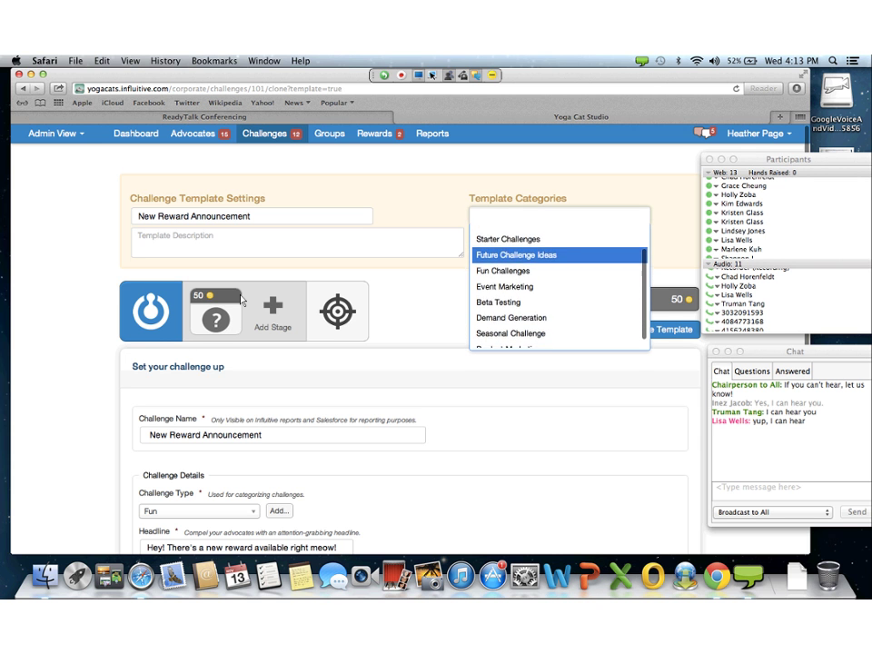
{"action": "key", "text": "Down"}
{"action": "key", "text": "Down"}
{"action": "key", "text": "Down"}
{"action": "key", "text": "Down"}
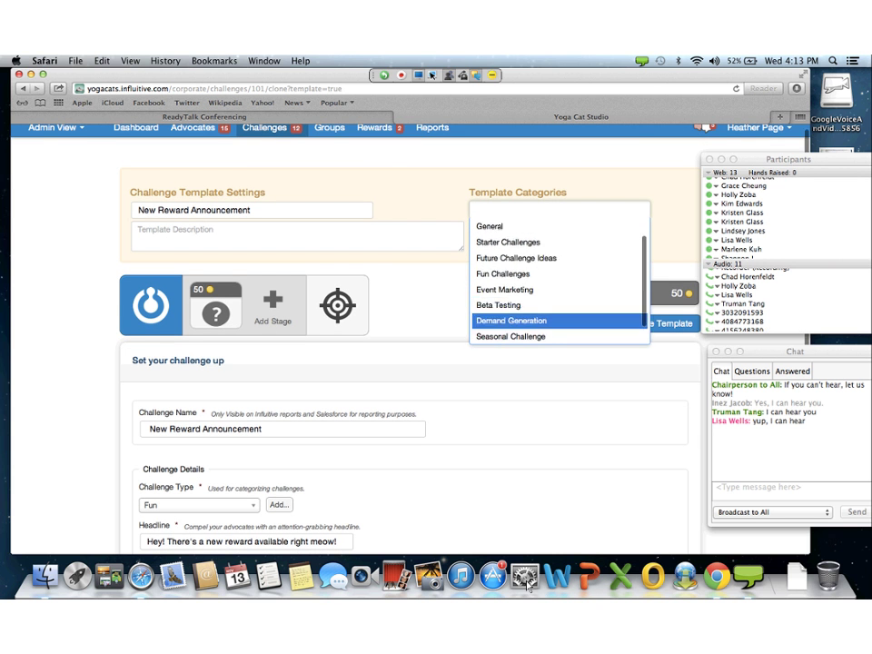
{"action": "key", "text": "Up"}
{"action": "key", "text": "Up"}
{"action": "key", "text": "Up"}
{"action": "key", "text": "Up"}
{"action": "key", "text": "Up"}
{"action": "key", "text": "Up"}
{"action": "key", "text": "Up"}
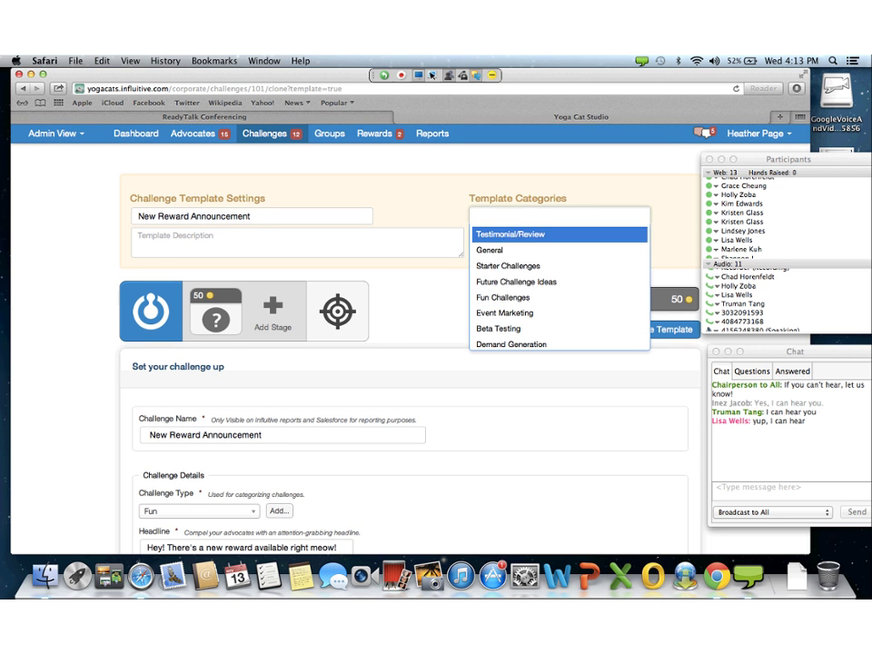
{"action": "key", "text": "Down"}
{"action": "key", "text": "Down"}
{"action": "key", "text": "Down"}
{"action": "key", "text": "Down"}
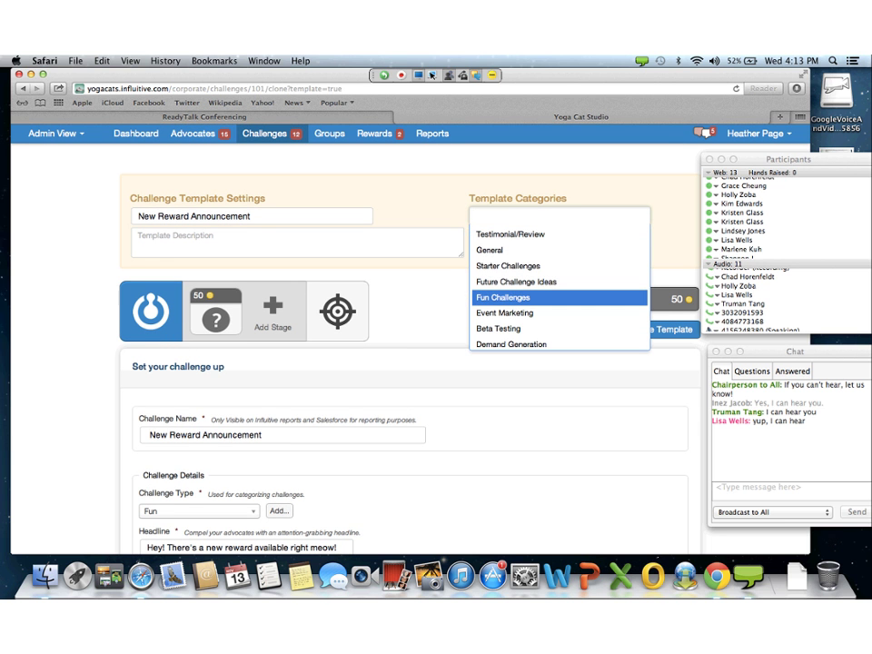
{"action": "key", "text": "Return"}
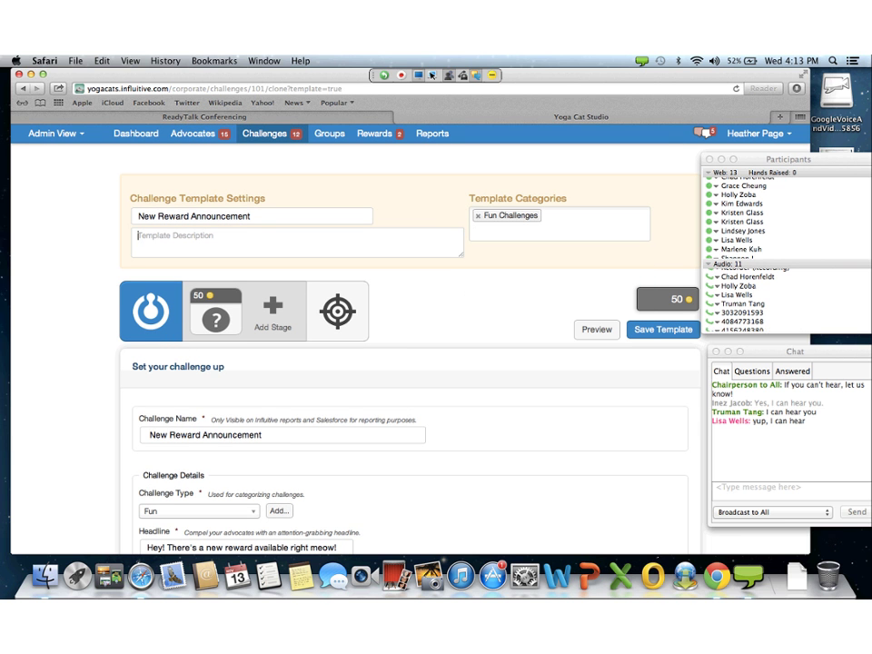
Describe the template as "telling advocates about new reward available to them" and save it
{"action": "type", "text": "telling advocates about new reward adv"}
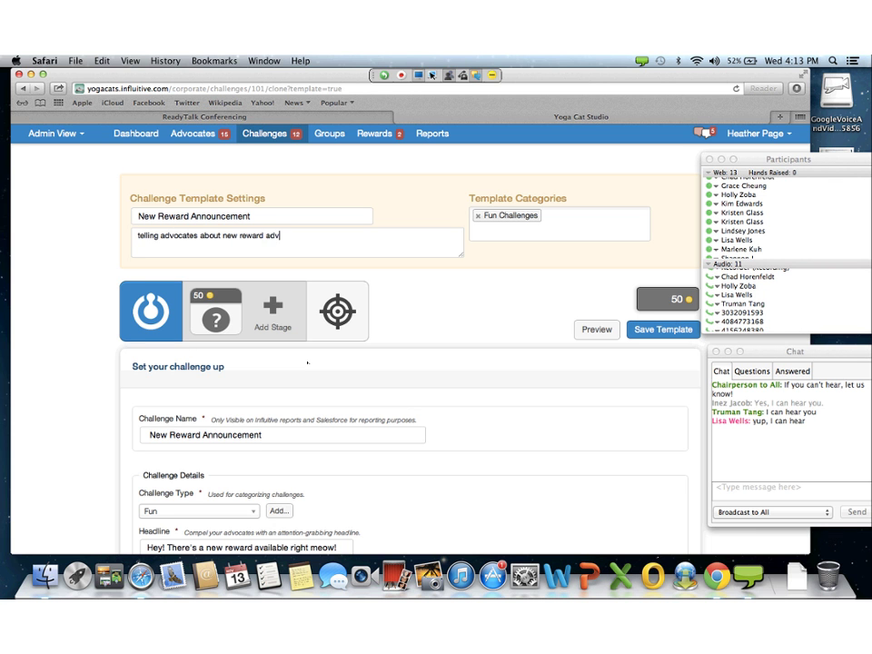
{"action": "key", "text": "BackSpace"}
{"action": "key", "text": "BackSpace"}
{"action": "type", "text": "vailable to them"}
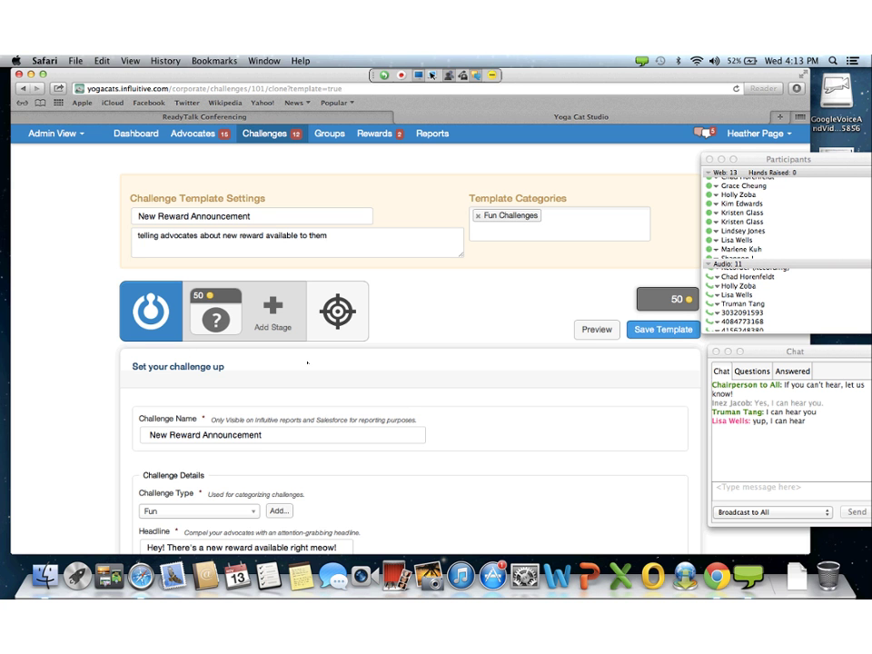
{"action": "left_click", "coordinate": [663, 329]}
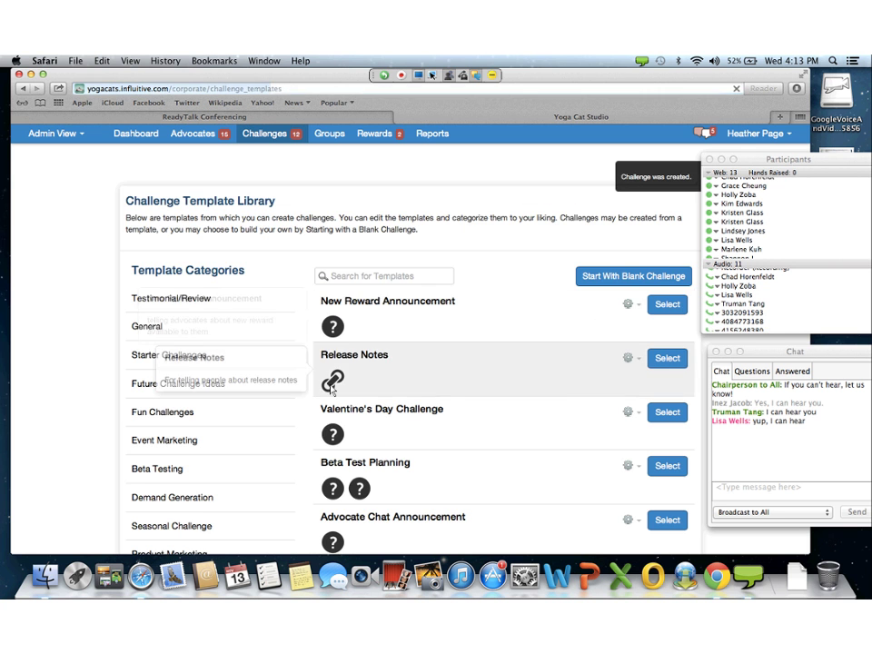
Check the General, Fun Challenges and Product Marketing categories in the template library for the newly saved templates
{"action": "scroll", "coordinate": [91, 150], "scroll_direction": "down", "scroll_amount": 2}
{"action": "scroll", "coordinate": [103, 162], "scroll_direction": "up", "scroll_amount": 2}
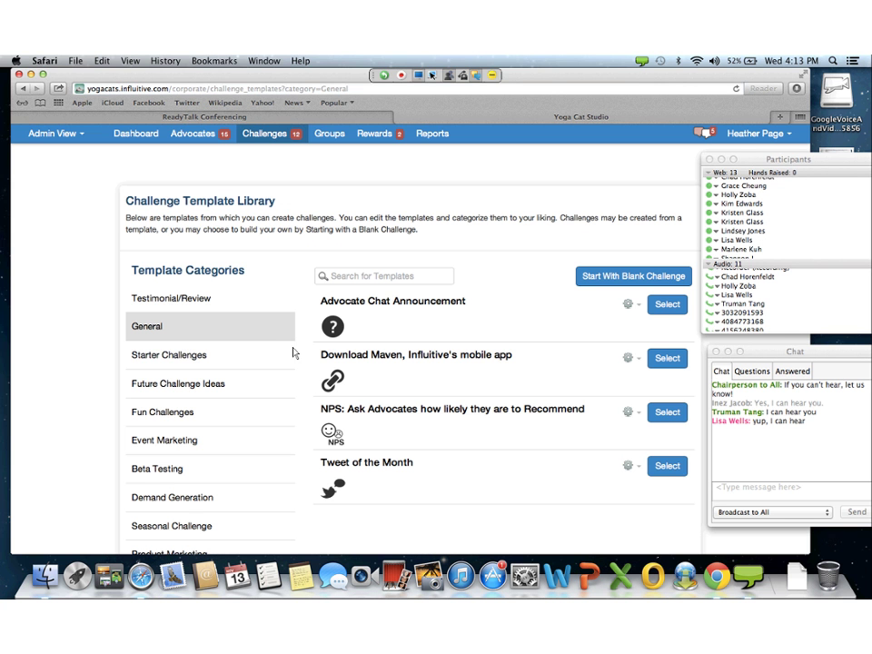
{"action": "scroll", "coordinate": [288, 309], "scroll_direction": "down", "scroll_amount": 2}
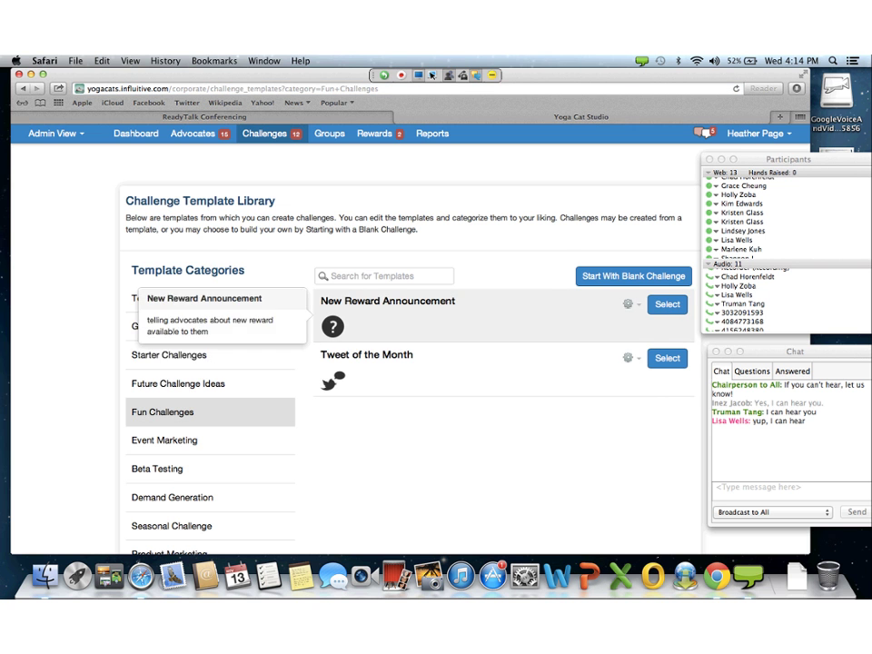
{"action": "scroll", "coordinate": [169, 355], "scroll_direction": "down", "scroll_amount": 3}
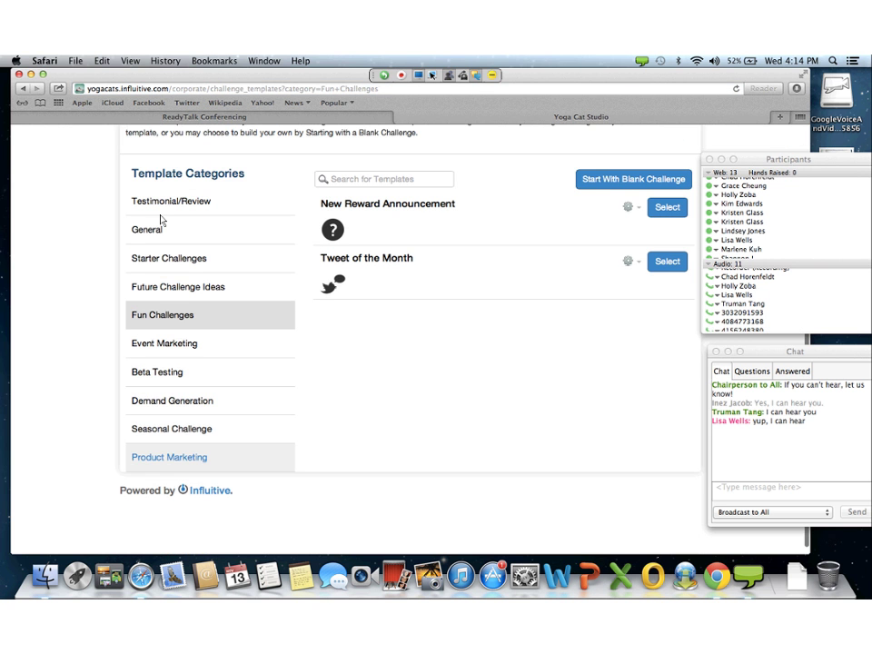
{"action": "left_click", "coordinate": [169, 457]}
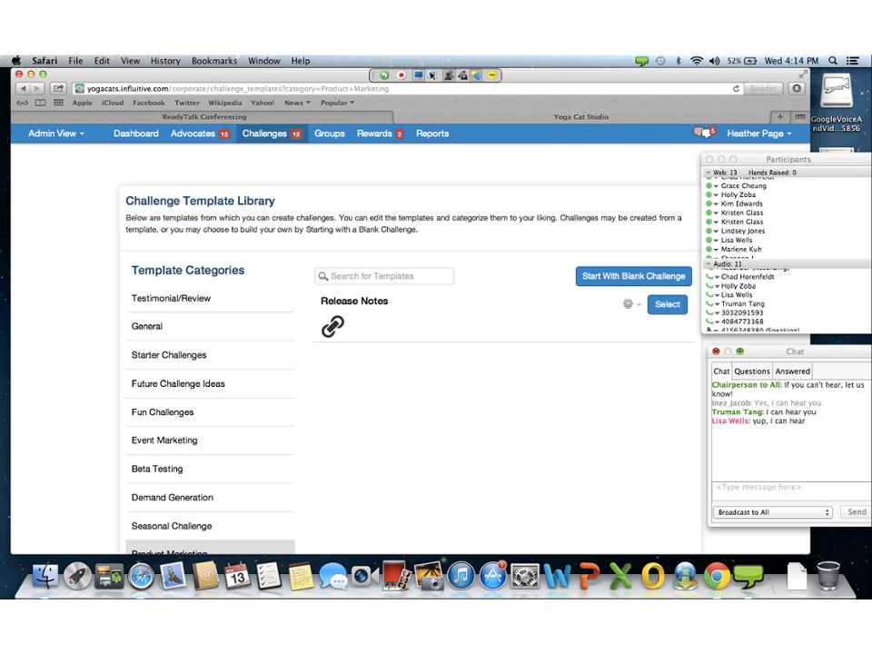
Move the Chat and Participants windows aside to uncover the template library
{"action": "left_click", "coordinate": [740, 351]}
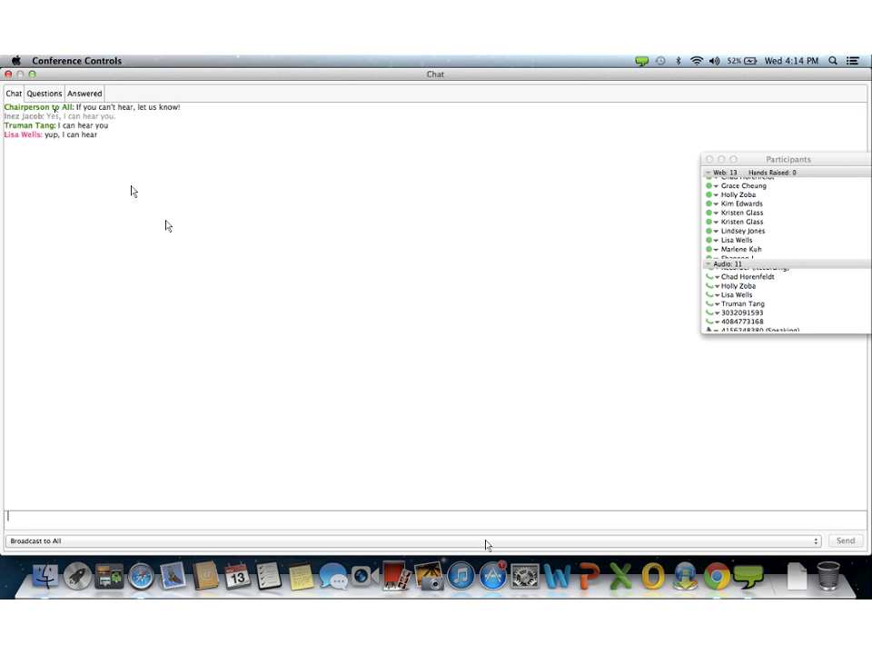
{"action": "left_click", "coordinate": [31, 73]}
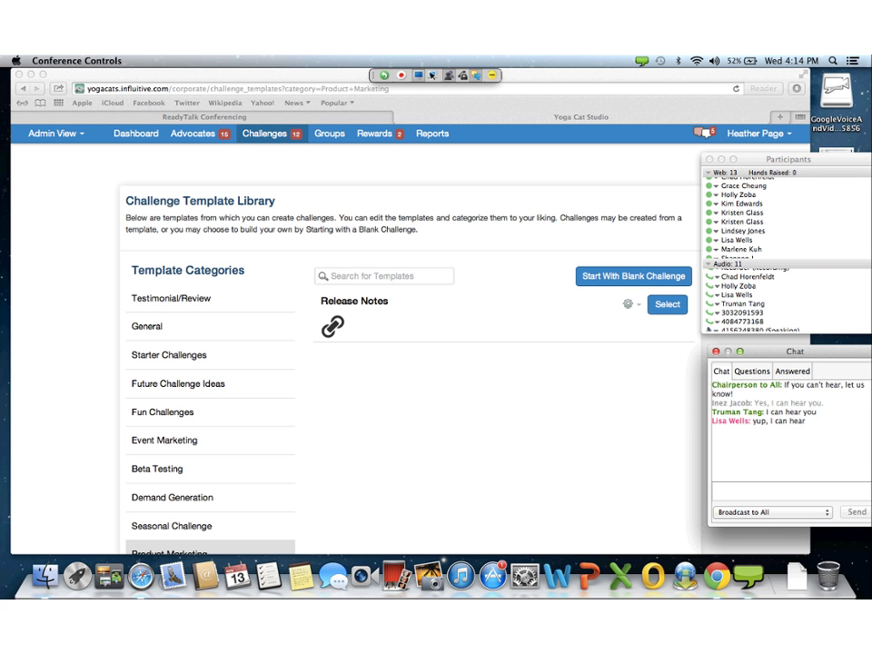
{"action": "left_click_drag", "start_coordinate": [789, 352], "coordinate": [869, 361]}
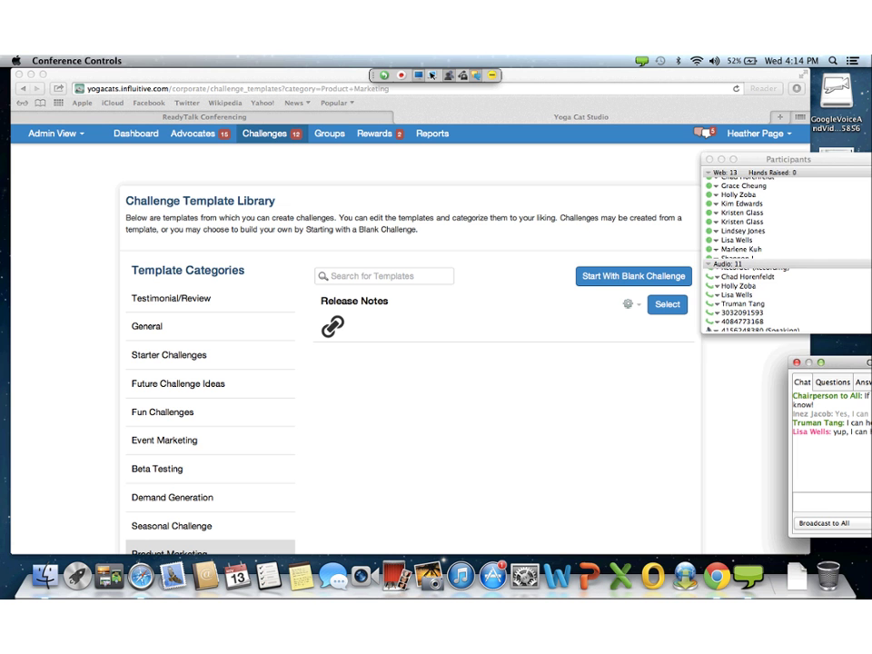
{"action": "left_click_drag", "start_coordinate": [754, 159], "coordinate": [863, 154]}
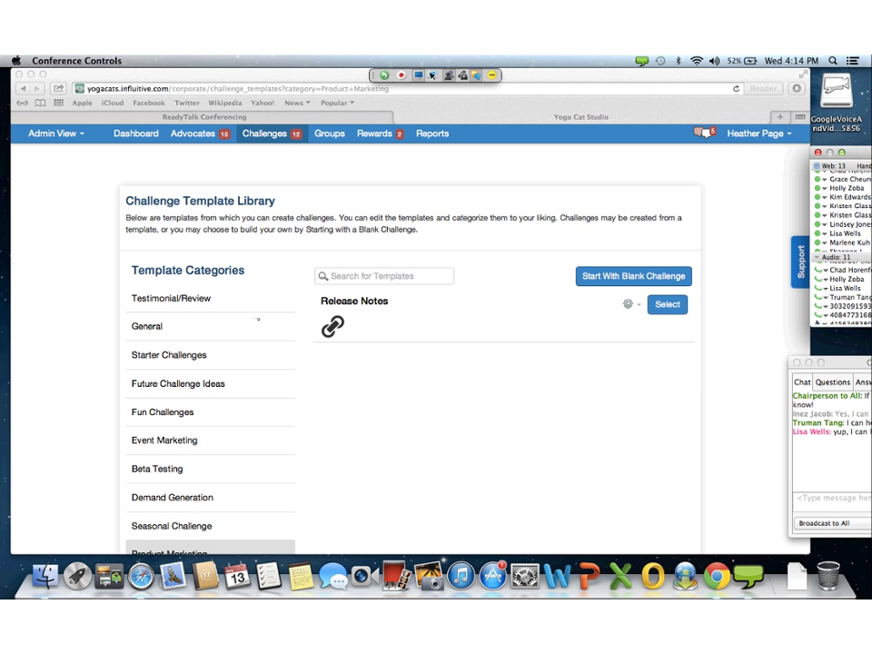
Start a challenge from the Release Notes template and inspect the content link in its Complete an Action Online stage
{"action": "left_click", "coordinate": [342, 399]}
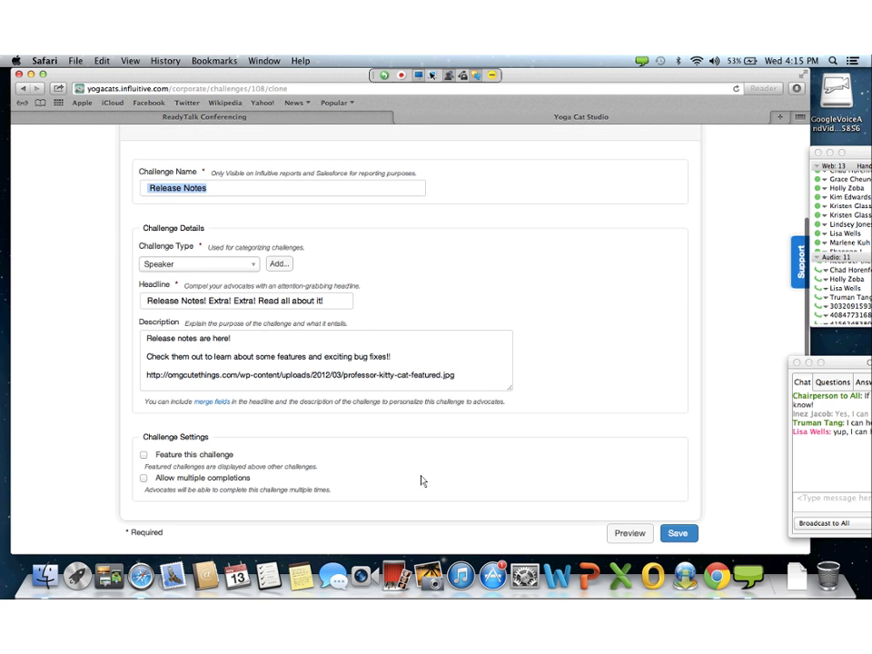
{"action": "scroll", "coordinate": [421, 481], "scroll_direction": "up", "scroll_amount": 5}
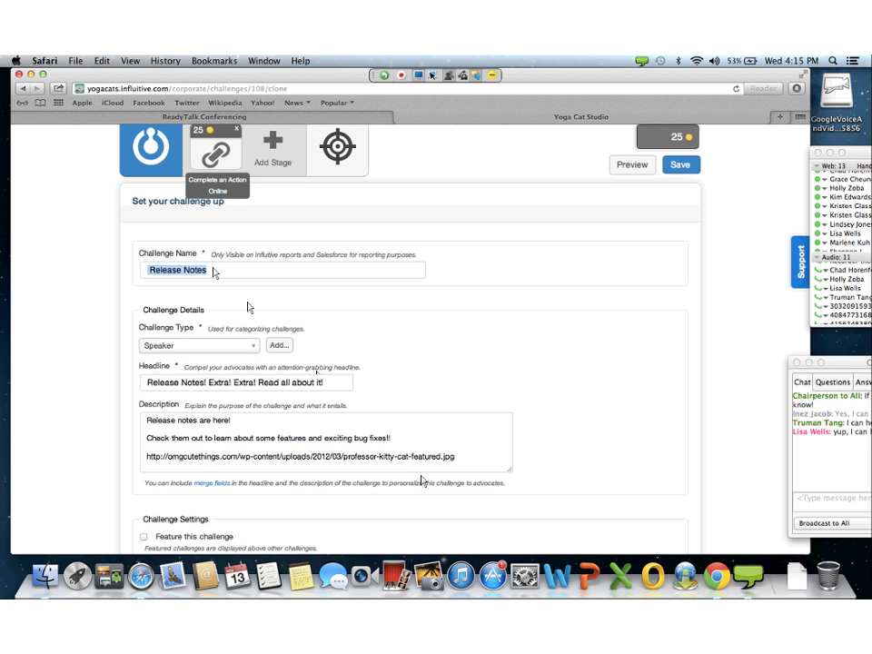
{"action": "left_click", "coordinate": [215, 153]}
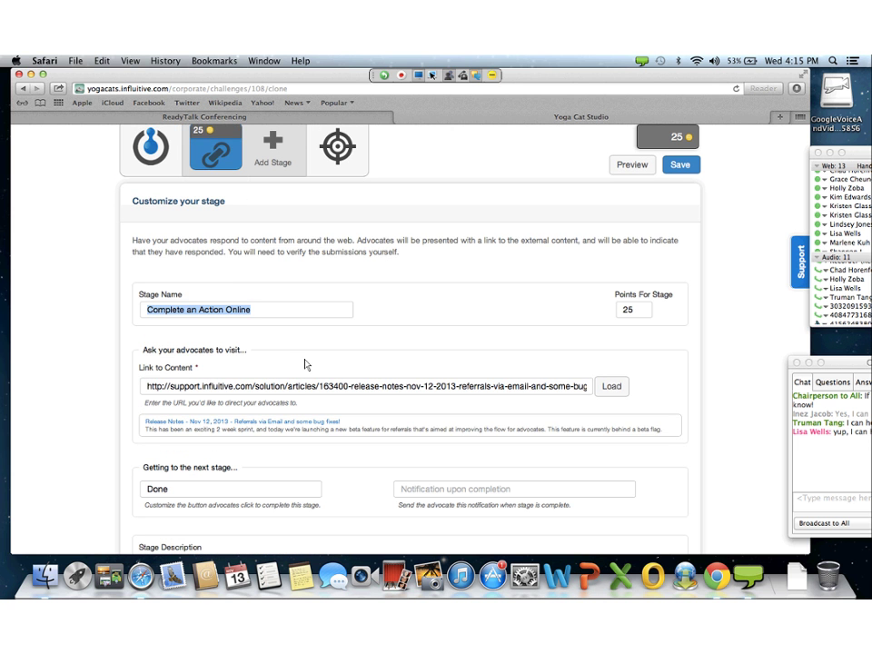
{"action": "left_click", "coordinate": [308, 387]}
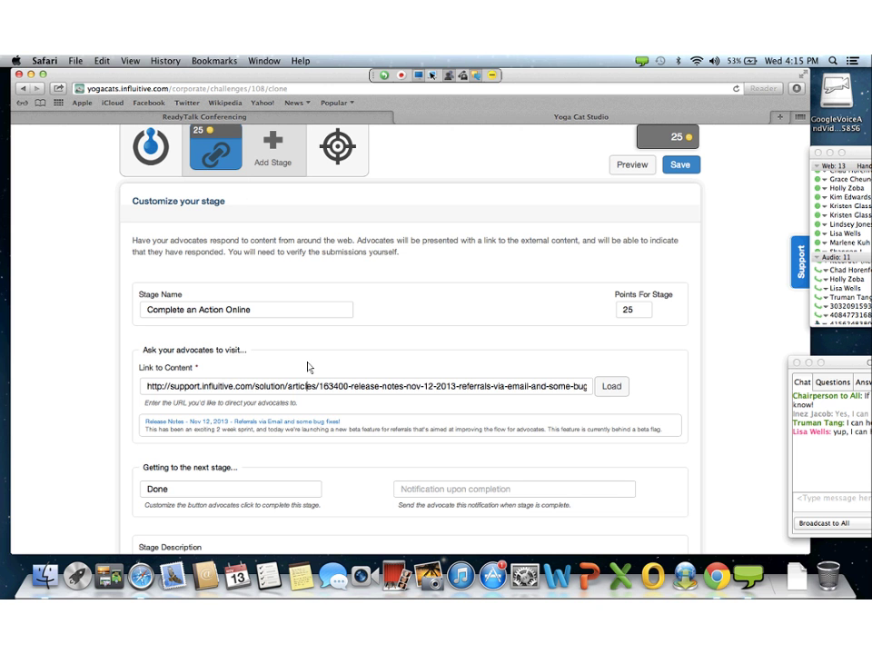
{"action": "scroll", "coordinate": [309, 367], "scroll_direction": "down", "scroll_amount": 1}
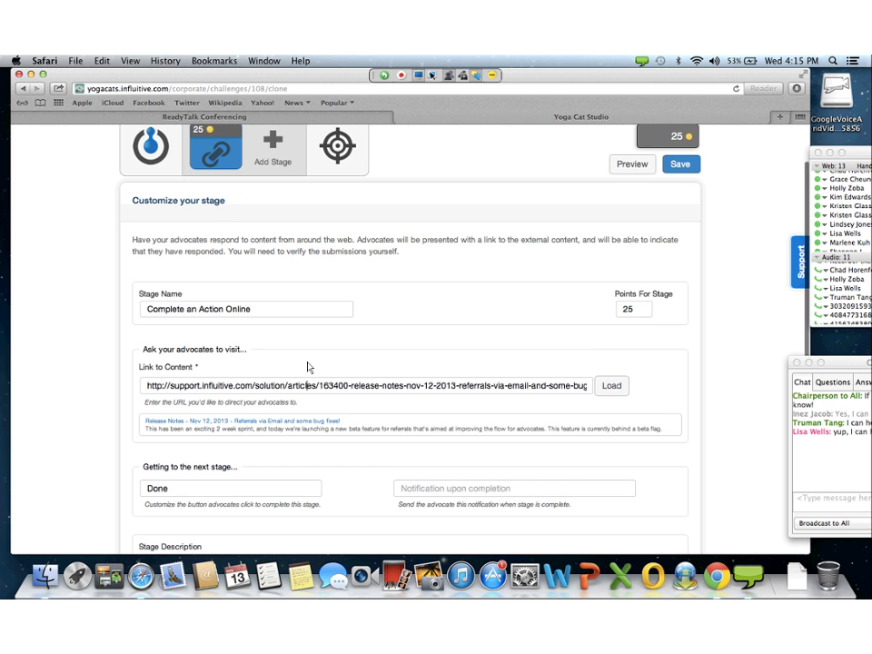
{"action": "scroll", "coordinate": [307, 367], "scroll_direction": "up", "scroll_amount": 1}
{"action": "key", "text": "super+a"}
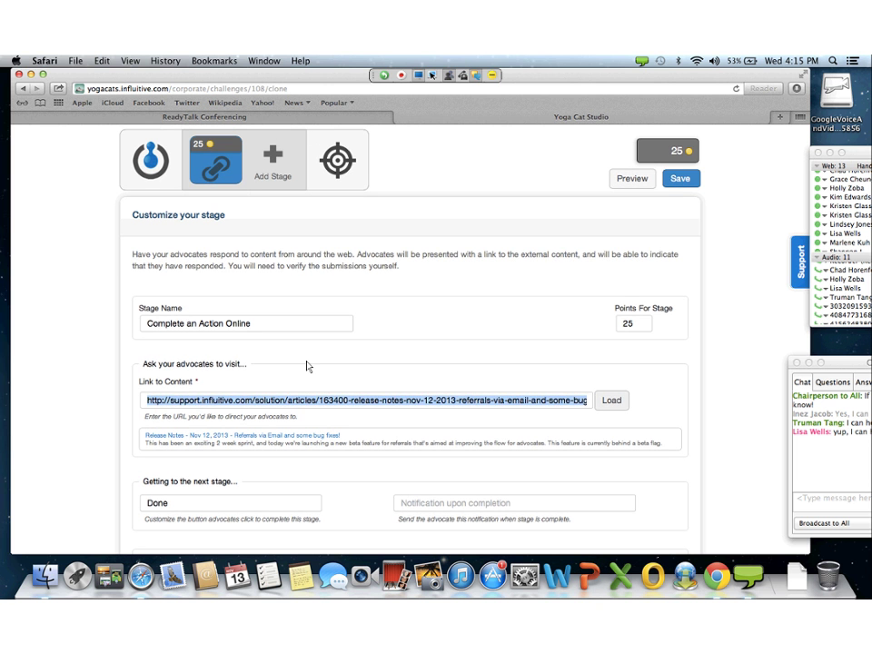
{"action": "left_click", "coordinate": [307, 364]}
Preview the Release Notes challenge, including its linked content, and save it
{"action": "left_click", "coordinate": [632, 178]}
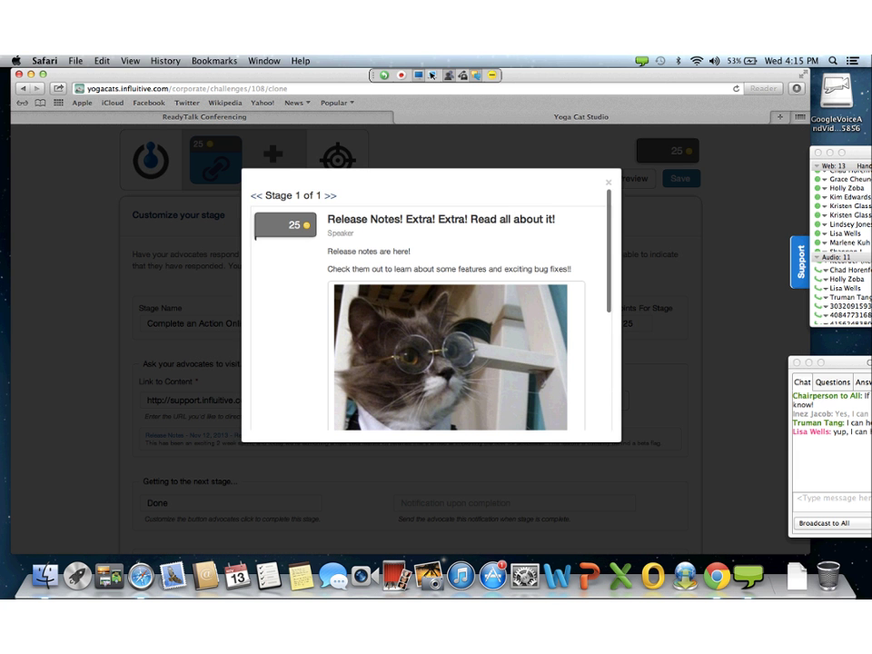
{"action": "scroll", "coordinate": [432, 309], "scroll_direction": "down", "scroll_amount": 10}
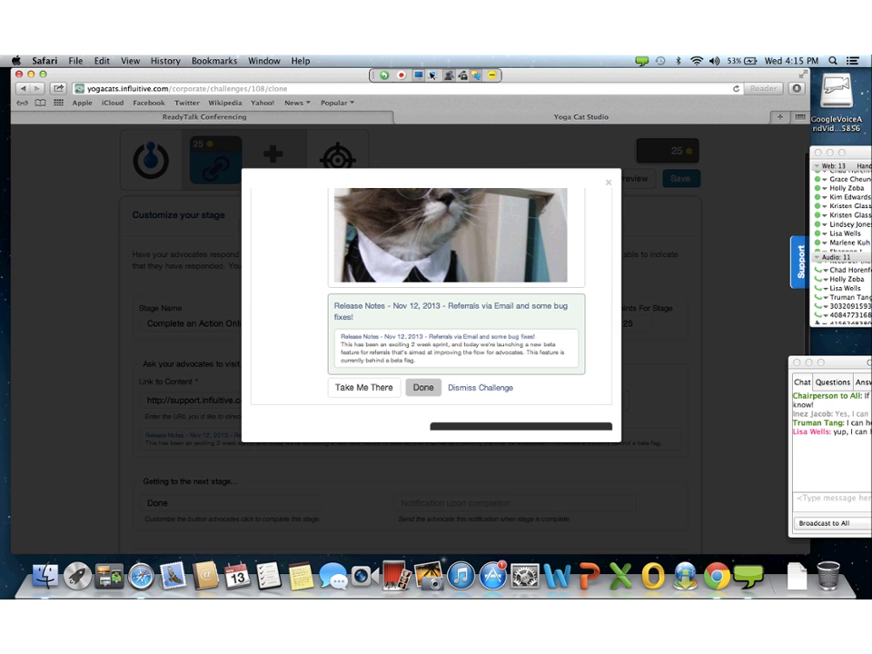
{"action": "key", "text": "Escape"}
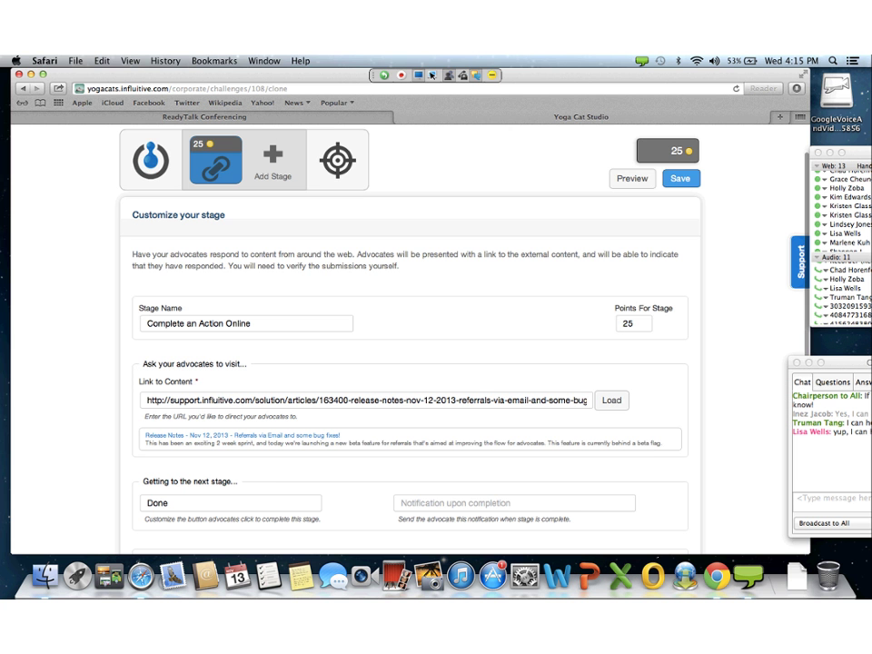
{"action": "left_click", "coordinate": [680, 178]}
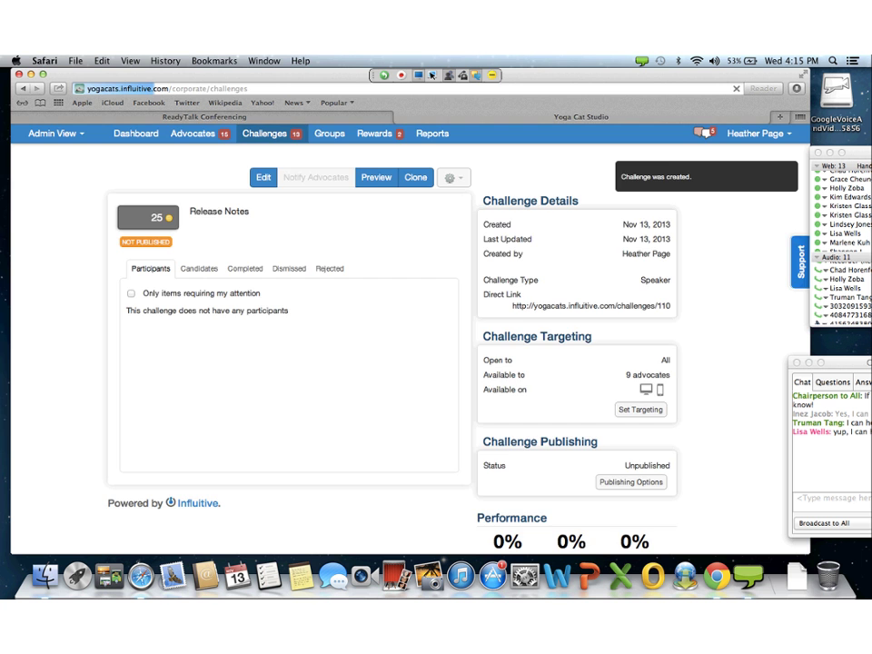
Find the Read & Share a blog post challenge in the challenge list and save it as a template named "Read and Share a blog post"
{"action": "left_click", "coordinate": [32, 88]}
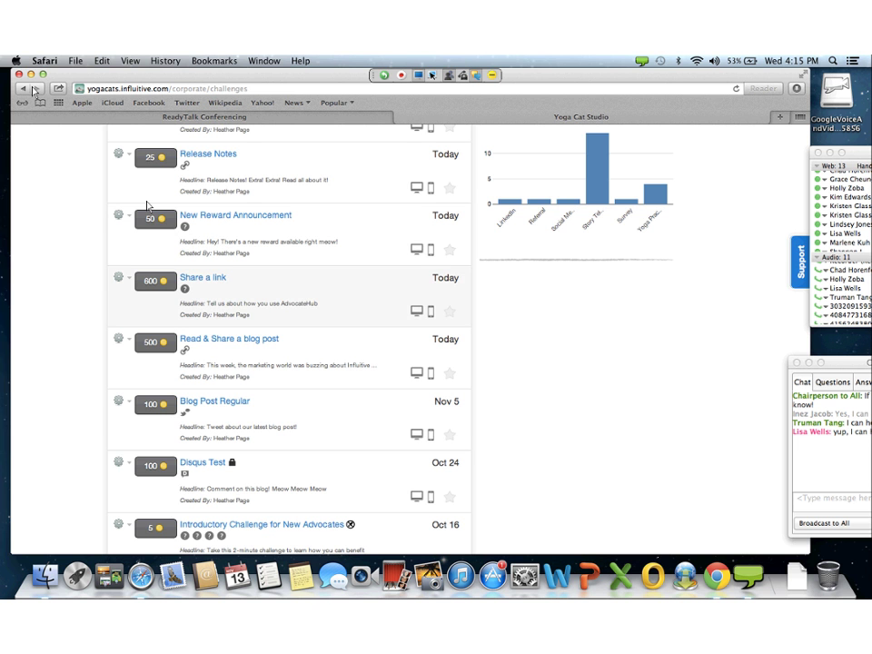
{"action": "scroll", "coordinate": [148, 205], "scroll_direction": "down", "scroll_amount": 2}
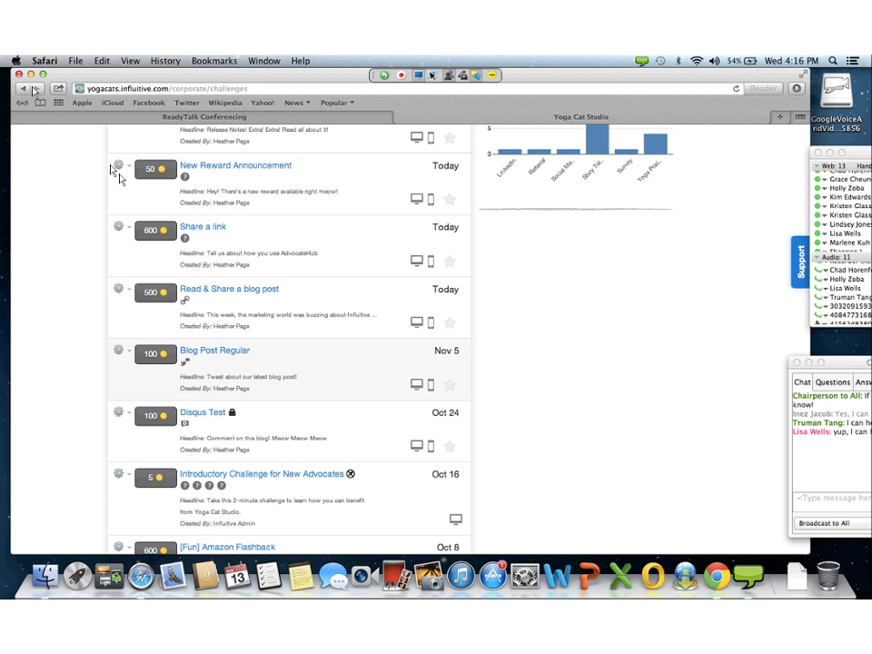
{"action": "scroll", "coordinate": [116, 173], "scroll_direction": "down", "scroll_amount": 5}
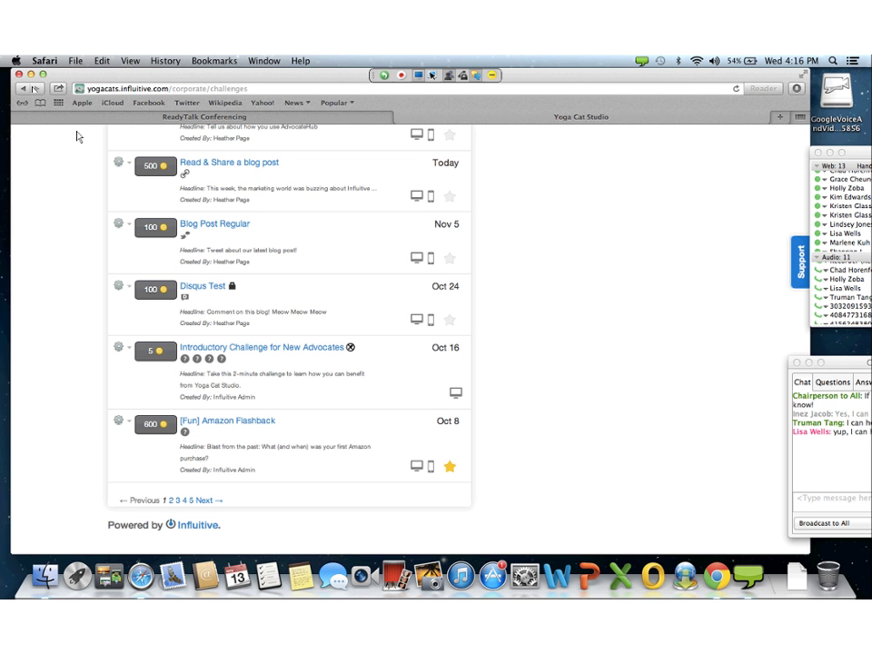
{"action": "scroll", "coordinate": [78, 137], "scroll_direction": "up", "scroll_amount": 5}
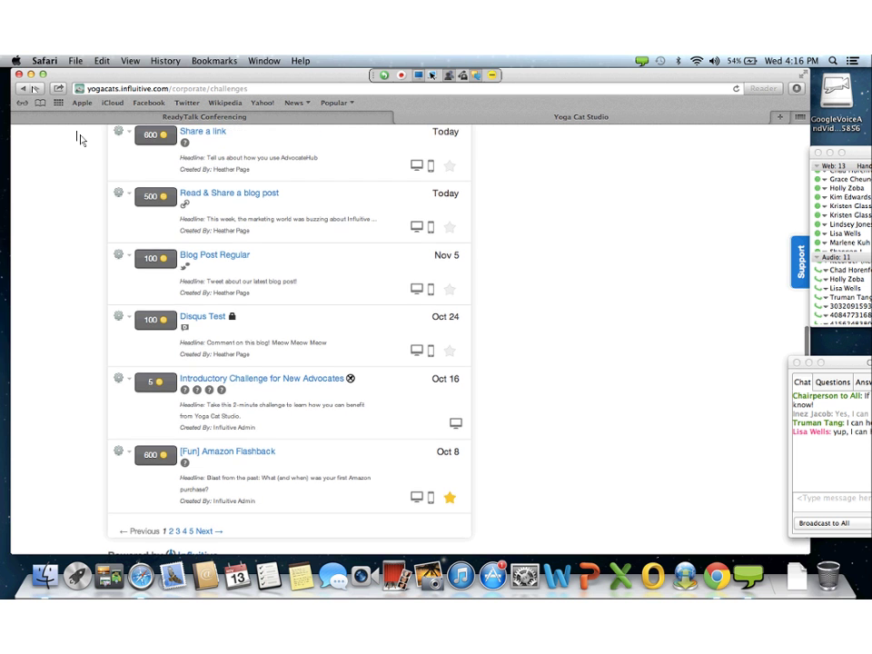
{"action": "scroll", "coordinate": [77, 137], "scroll_direction": "up", "scroll_amount": 1}
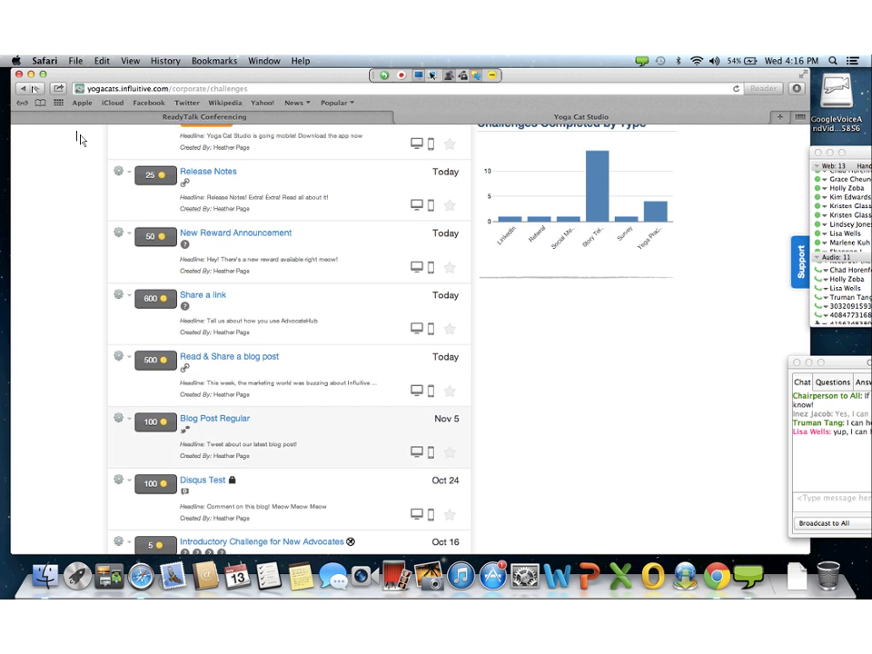
{"action": "scroll", "coordinate": [141, 201], "scroll_direction": "down", "scroll_amount": 4}
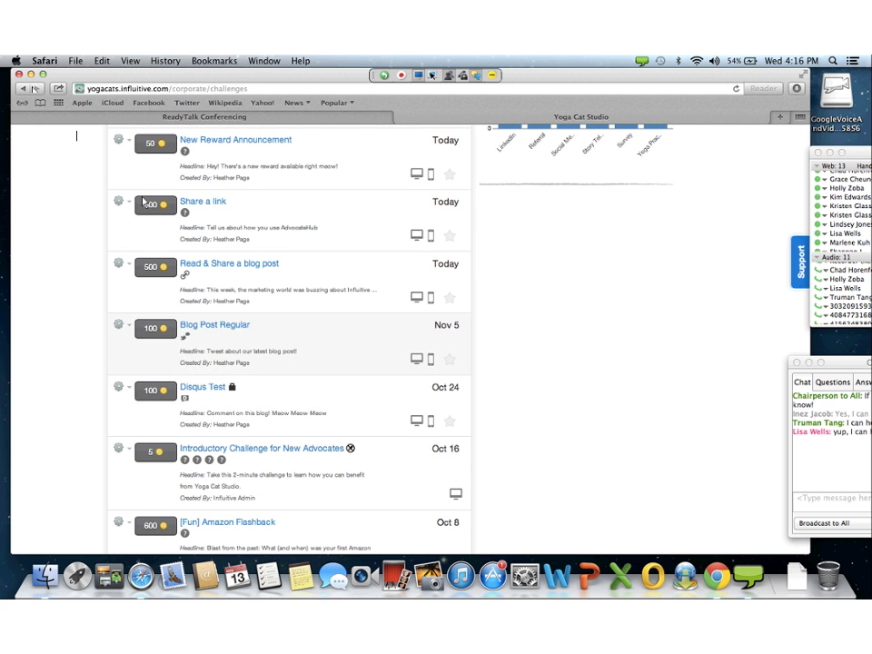
{"action": "left_click", "coordinate": [122, 264]}
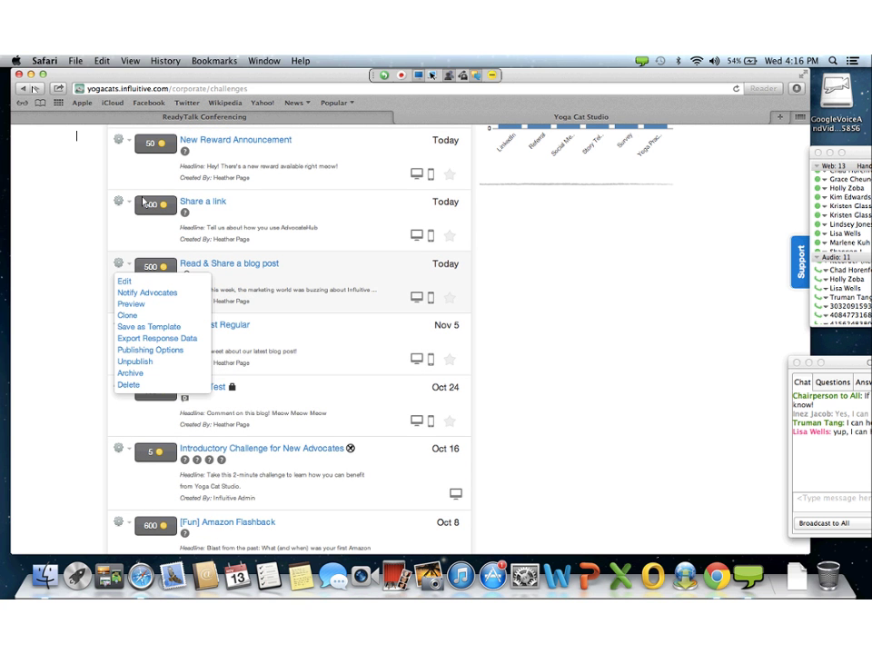
{"action": "left_click", "coordinate": [149, 326]}
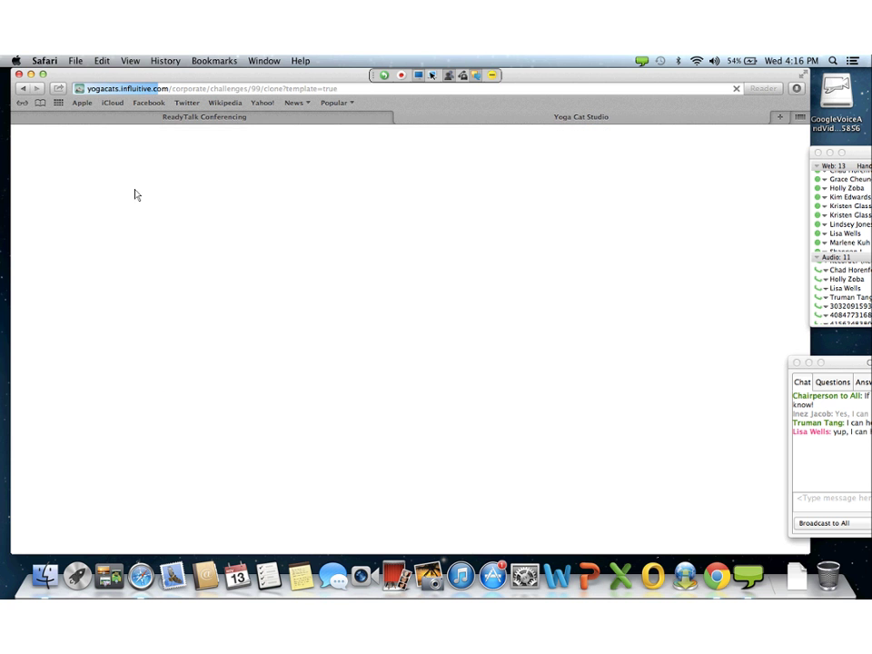
{"action": "type", "text": "Read and Share"}
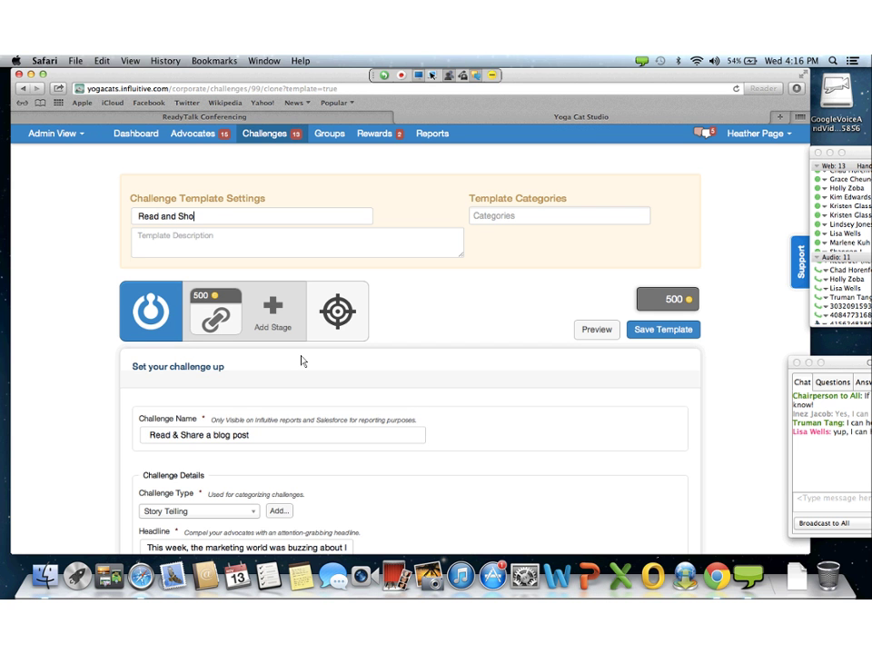
{"action": "type", "text": " a blog po"}
{"action": "type", "text": "st"}
Describe the template as "Challenge asking advocates to read and share a blog"
{"action": "key", "text": "Tab"}
{"action": "type", "text": "c"}
{"action": "key", "text": "BackSpace"}
{"action": "type", "text": "Challenge asking advocate st"}
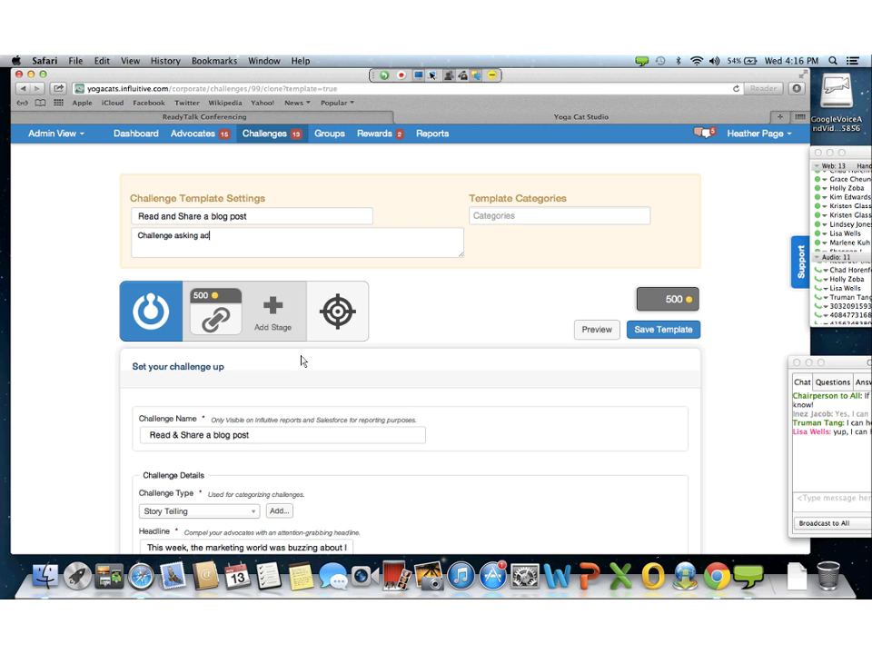
{"action": "key", "text": "BackSpace"}
{"action": "key", "text": "BackSpace"}
{"action": "key", "text": "BackSpace"}
{"action": "type", "text": "s to read and sha"}
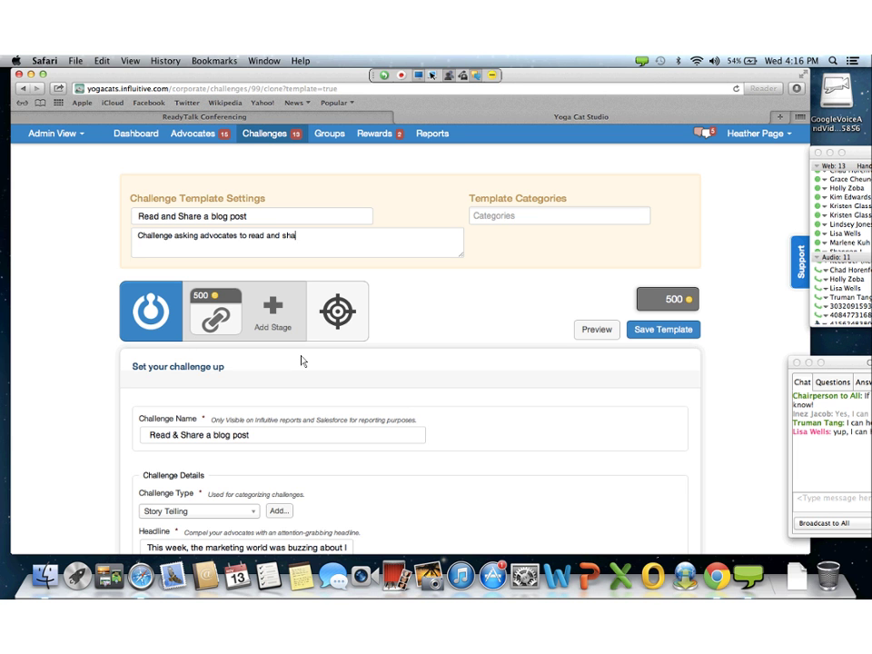
{"action": "type", "text": "re a blog"}
Review the blog post template's online action stage and its challenge setup details
{"action": "scroll", "coordinate": [217, 275], "scroll_direction": "down", "scroll_amount": 5}
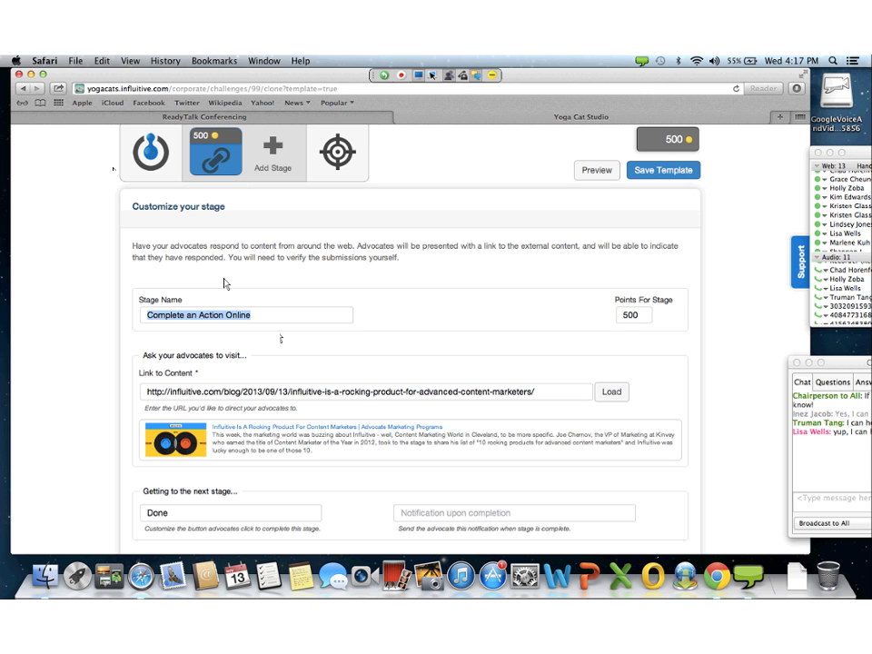
{"action": "left_click", "coordinate": [151, 151]}
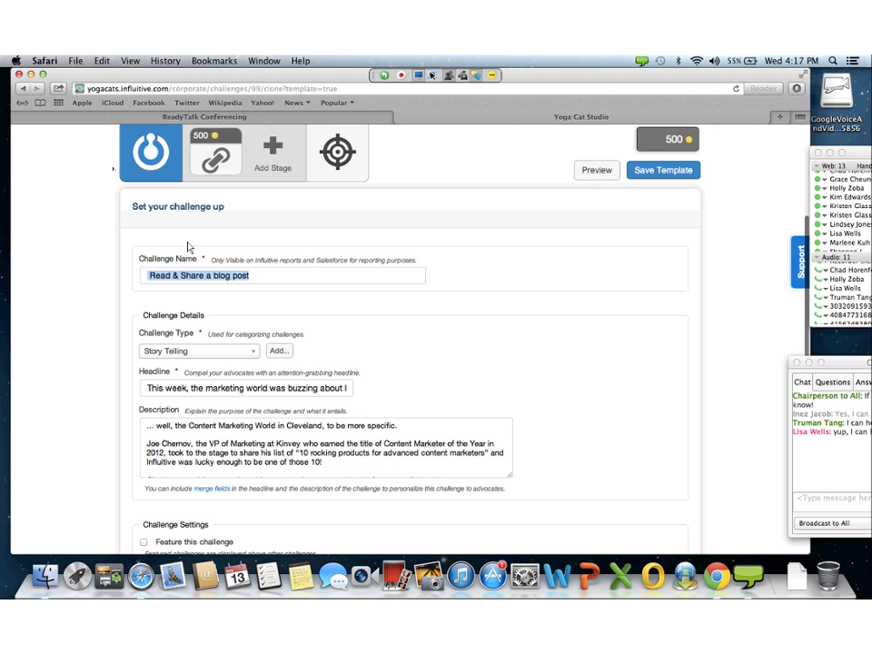
{"action": "scroll", "coordinate": [326, 446], "scroll_direction": "down", "scroll_amount": 2}
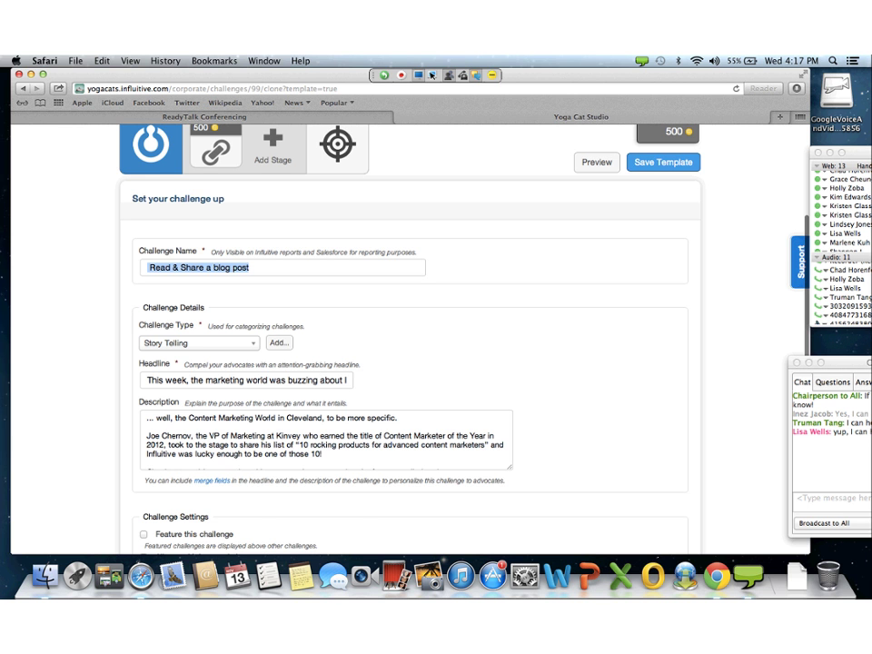
{"action": "scroll", "coordinate": [409, 345], "scroll_direction": "up", "scroll_amount": 1}
{"action": "scroll", "coordinate": [409, 346], "scroll_direction": "up", "scroll_amount": 3}
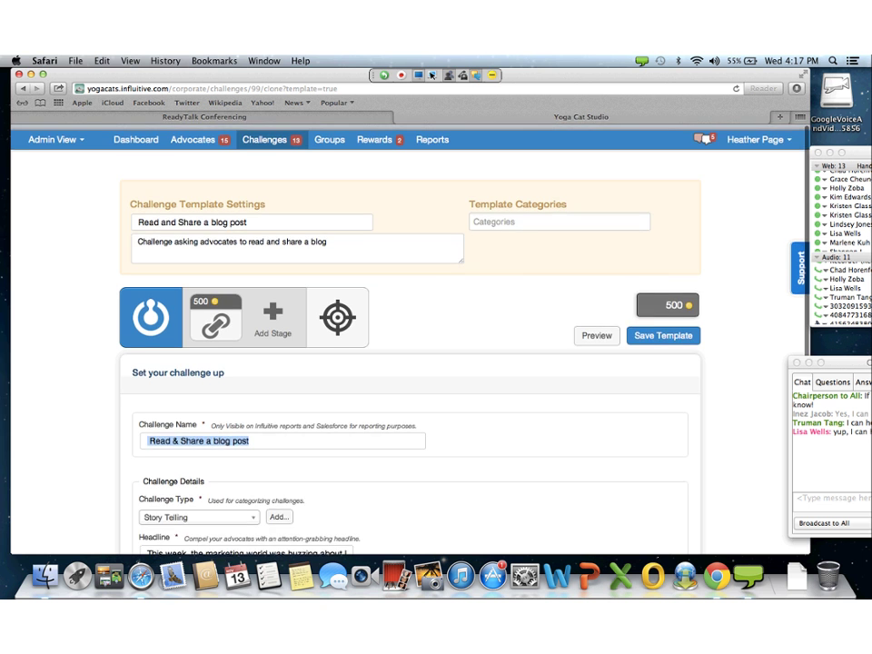
{"action": "left_click", "coordinate": [558, 216]}
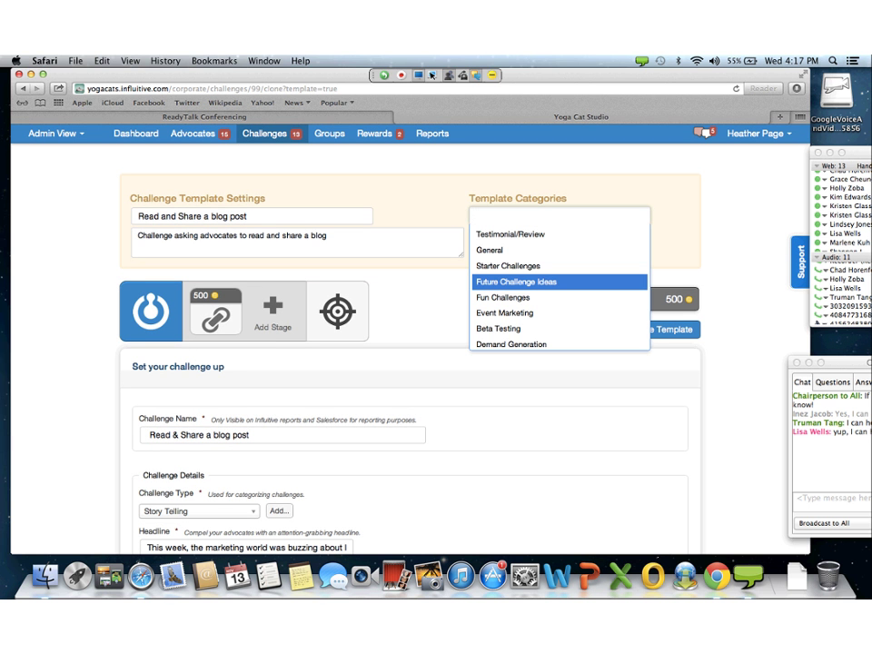
{"action": "key", "text": "Up"}
{"action": "key", "text": "Up"}
{"action": "key", "text": "Up"}
{"action": "key", "text": "Escape"}
{"action": "type", "text": "Regular Chal"}
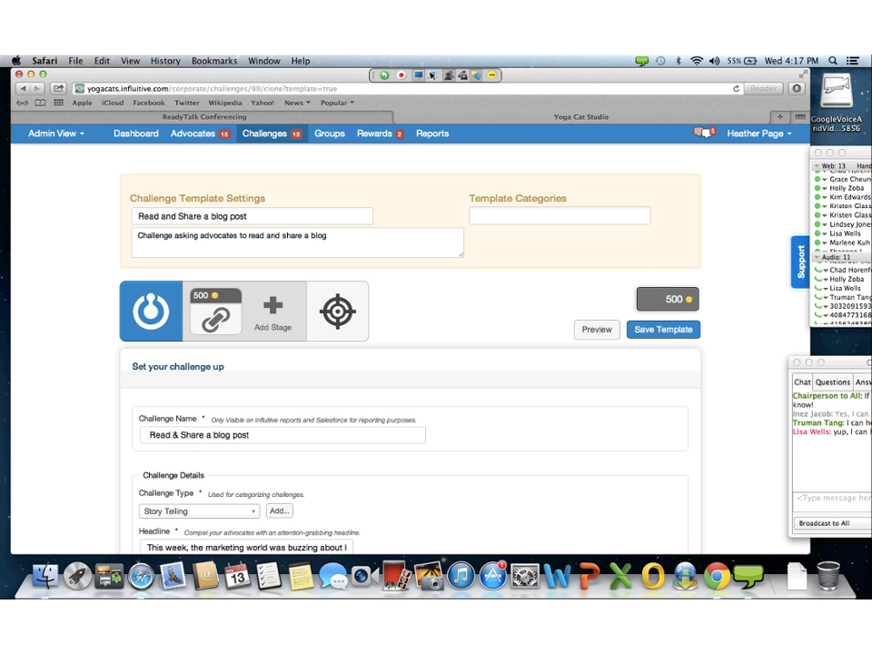
{"action": "type", "text": "lenge"}
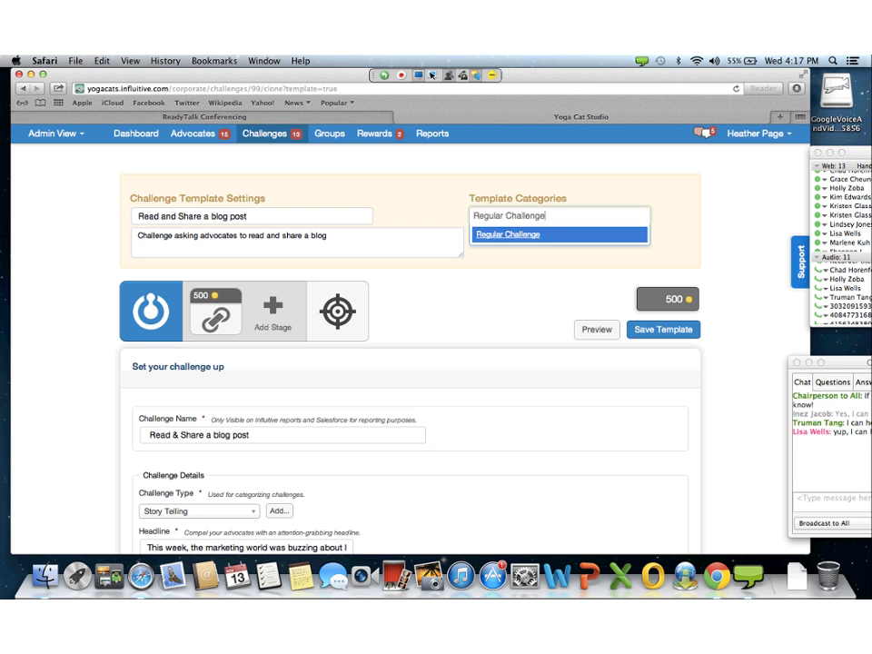
{"action": "key", "text": "Return"}
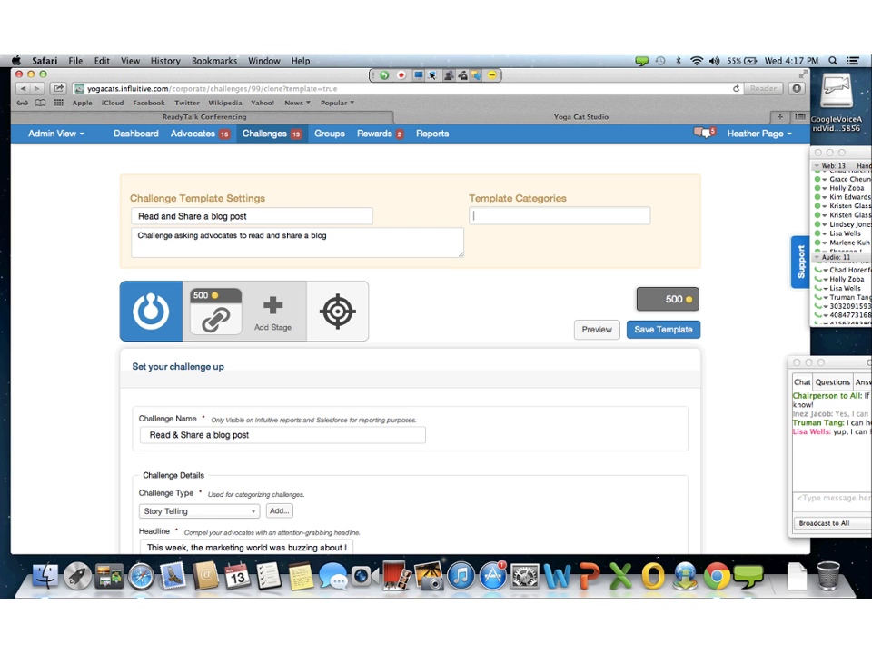
Assign the blog post template to a new category named Routine Challenges and save the template
{"action": "type", "text": "Routine Ch"}
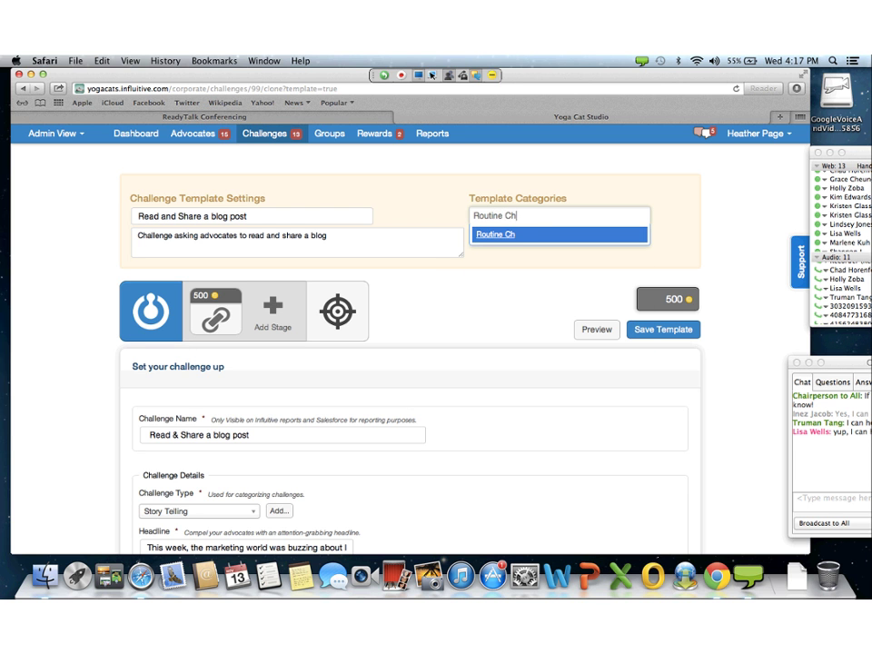
{"action": "type", "text": "allenges"}
{"action": "key", "text": "Return"}
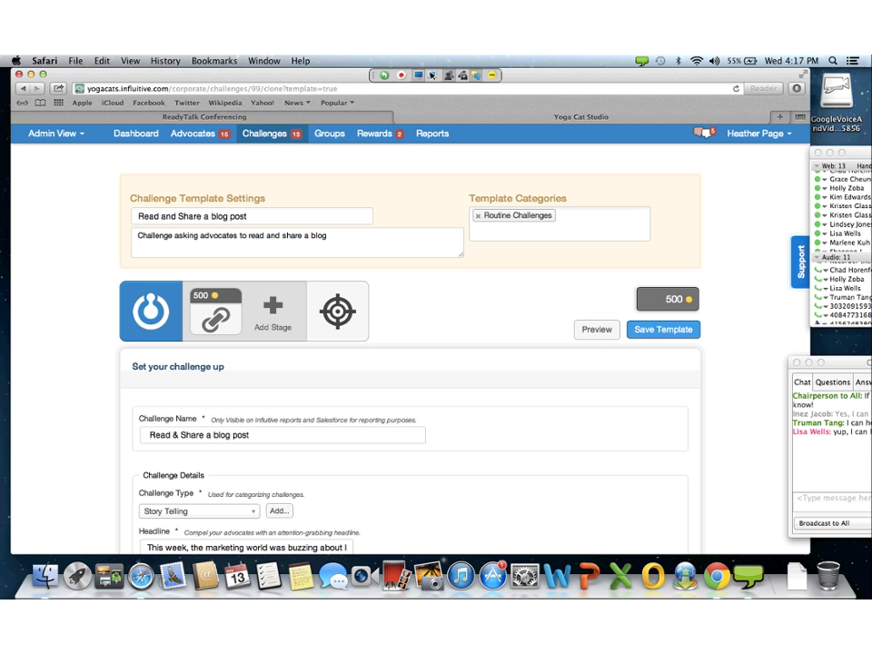
{"action": "key", "text": "Return"}
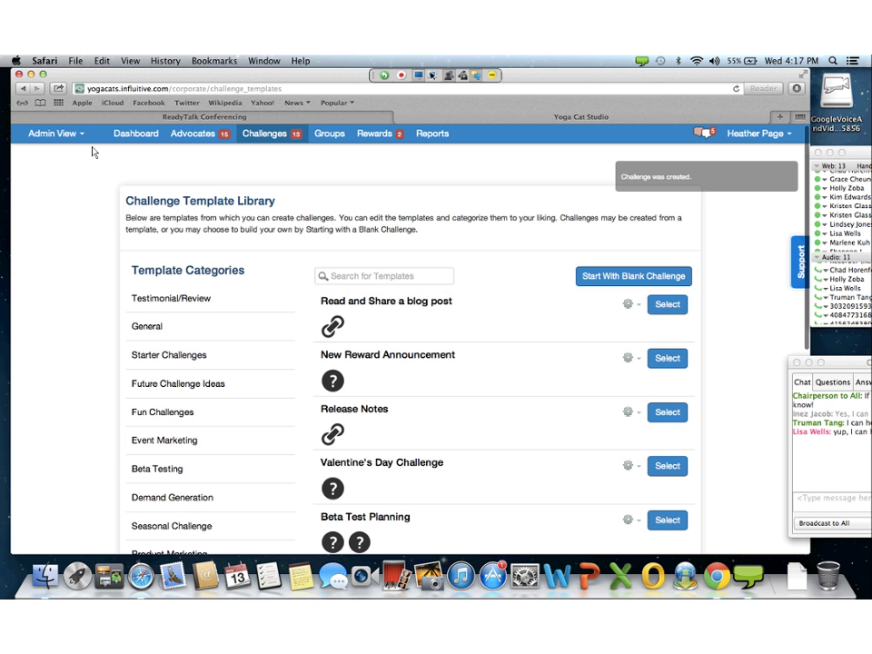
Look through the template library's categories and templates, including the Future Challenge Ideas category
{"action": "scroll", "coordinate": [92, 153], "scroll_direction": "down", "scroll_amount": 5}
{"action": "scroll", "coordinate": [91, 153], "scroll_direction": "up", "scroll_amount": 3}
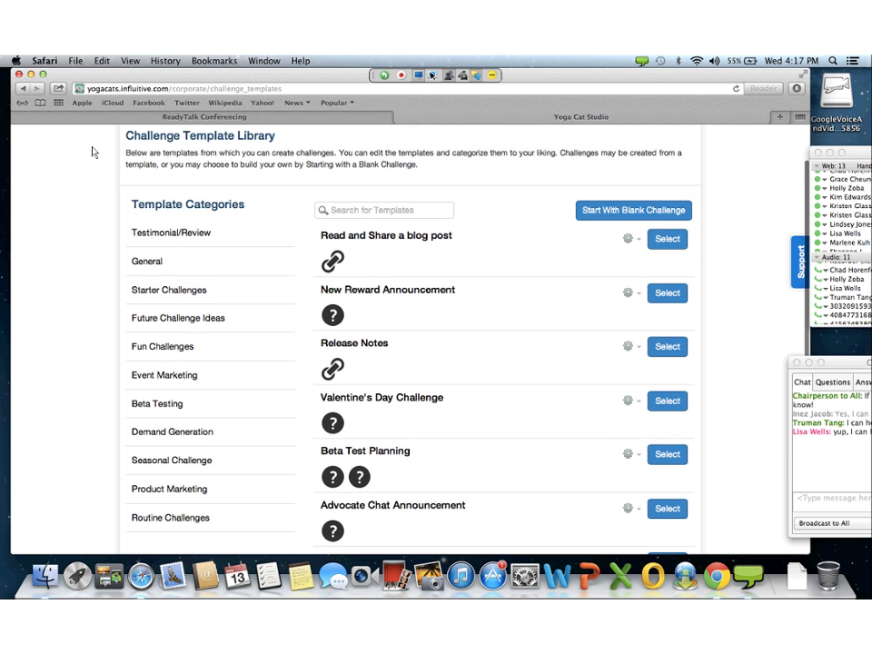
{"action": "scroll", "coordinate": [92, 153], "scroll_direction": "down", "scroll_amount": 5}
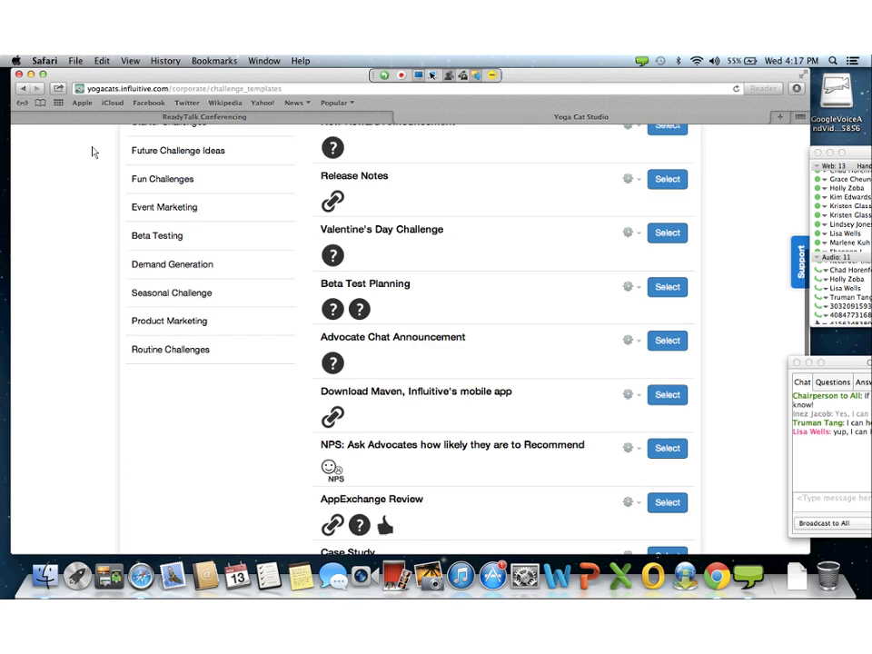
{"action": "scroll", "coordinate": [92, 152], "scroll_direction": "up", "scroll_amount": 5}
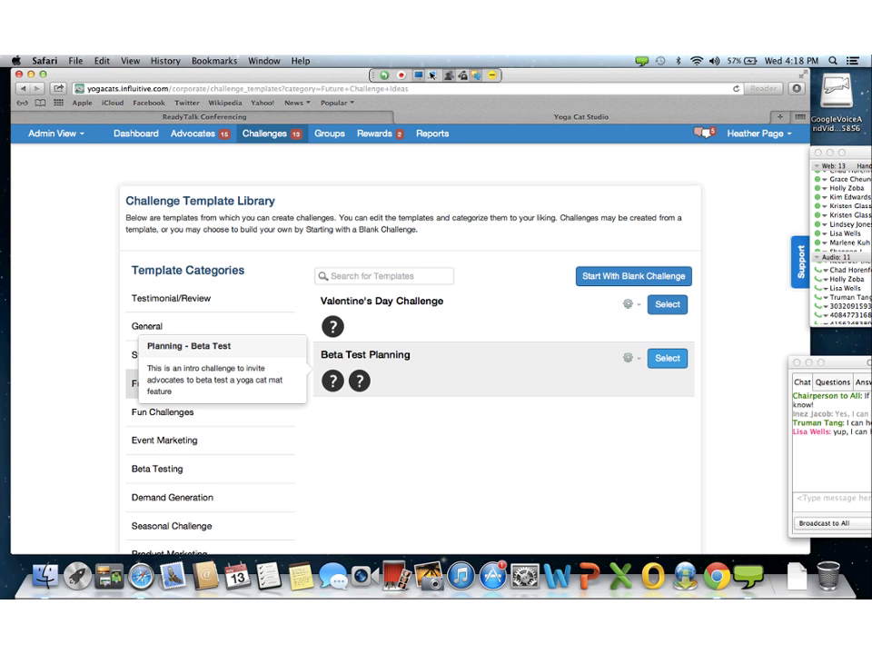
Start a challenge from the Beta Test Planning template, review its two question stages and save it
{"action": "left_click", "coordinate": [667, 358]}
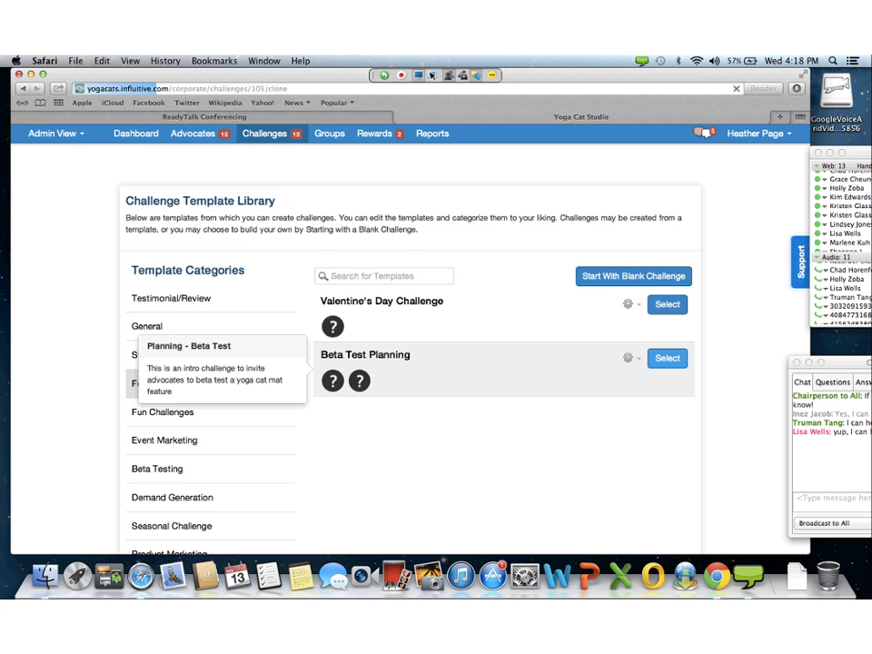
{"action": "scroll", "coordinate": [273, 182], "scroll_direction": "down", "scroll_amount": 2}
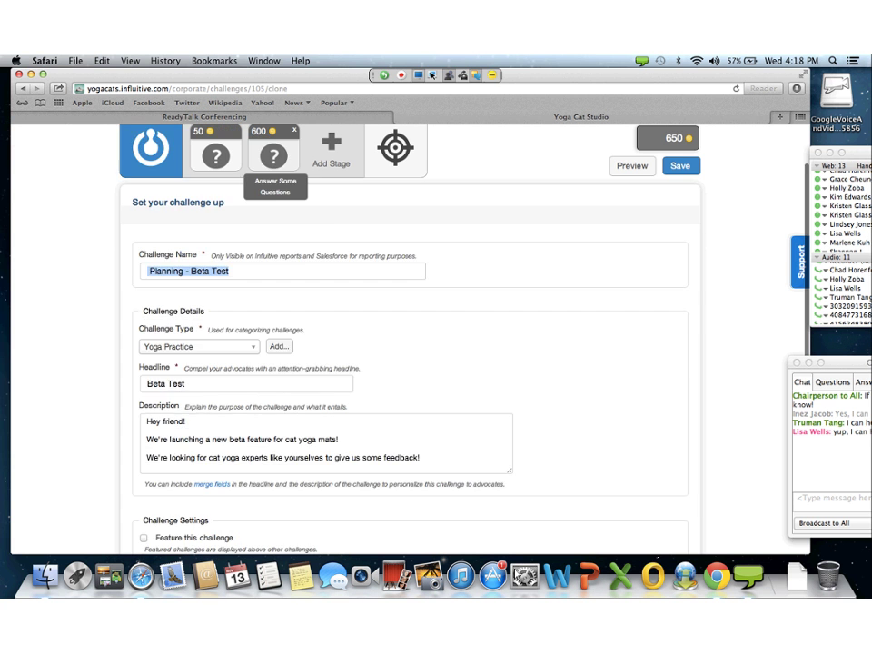
{"action": "left_click", "coordinate": [273, 150]}
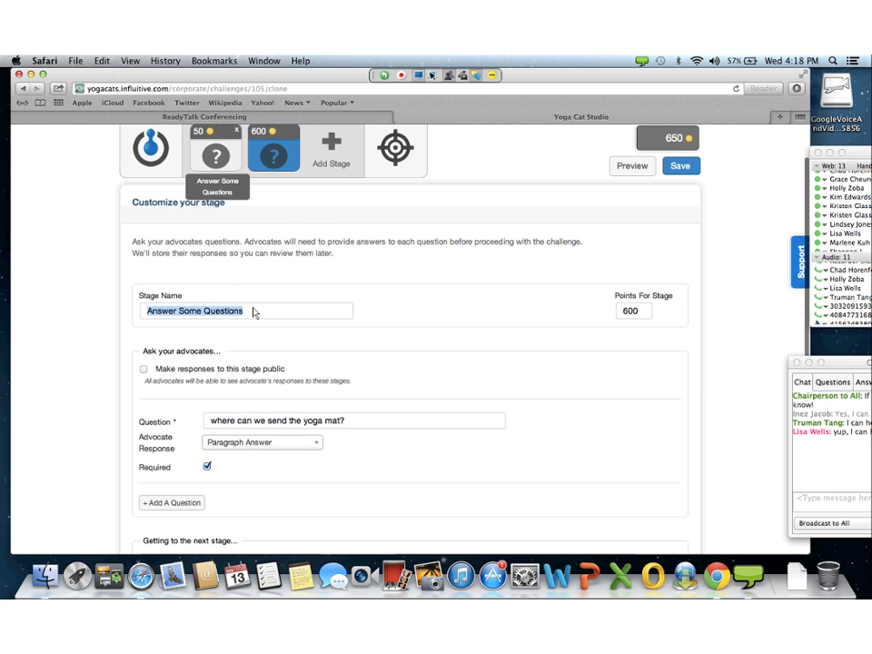
{"action": "left_click", "coordinate": [215, 151]}
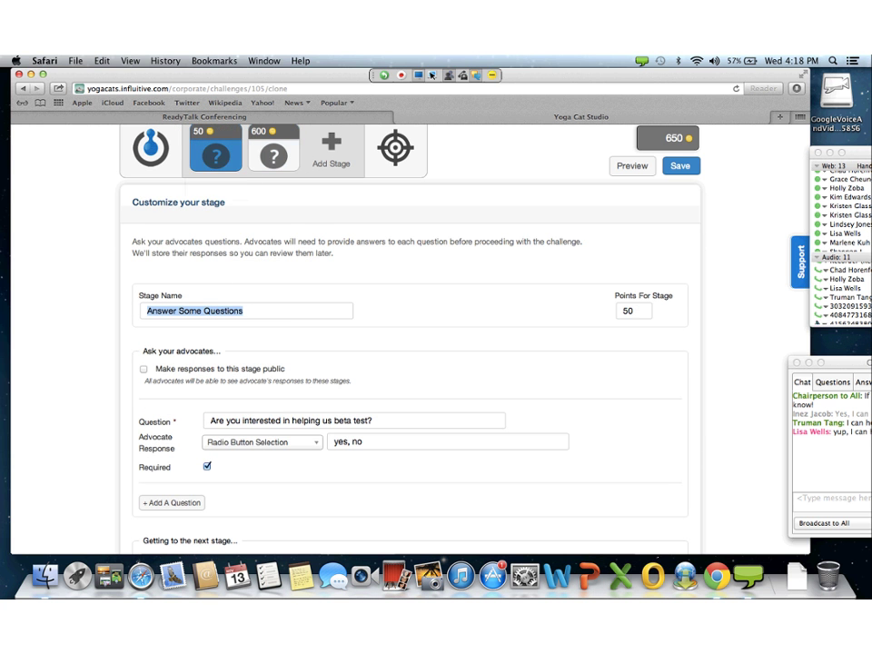
{"action": "key", "text": "Return"}
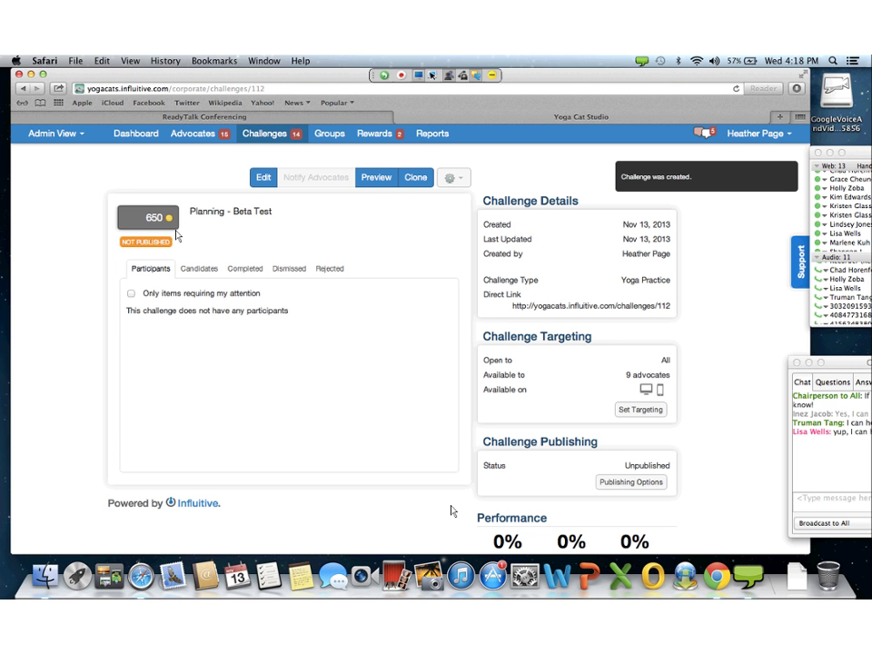
Return to the challenge template library and list the templates in the General category
{"action": "key", "text": "super+l"}
{"action": "key", "text": "Right"}
{"action": "key", "text": "BackSpace"}
{"action": "key", "text": "BackSpace"}
{"action": "key", "text": "BackSpace"}
{"action": "key", "text": "BackSpace"}
{"action": "key", "text": "Home"}
{"action": "key", "text": "shift+Right"}
{"action": "key", "text": "shift+Right"}
{"action": "key", "text": "shift+Right"}
{"action": "key", "text": "shift+Right"}
{"action": "key", "text": "shift+Right"}
{"action": "key", "text": "shift+Right"}
{"action": "key", "text": "shift+Right"}
{"action": "key", "text": "shift+Right"}
{"action": "key", "text": "shift+Right"}
{"action": "key", "text": "shift+Right"}
{"action": "key", "text": "shift+Right"}
{"action": "key", "text": "shift+Right"}
{"action": "key", "text": "shift+Right"}
{"action": "key", "text": "shift+Right"}
{"action": "key", "text": "shift+Right"}
{"action": "key", "text": "shift+Right"}
{"action": "key", "text": "shift+Right"}
{"action": "key", "text": "shift+Right"}
{"action": "key", "text": "shift+Right"}
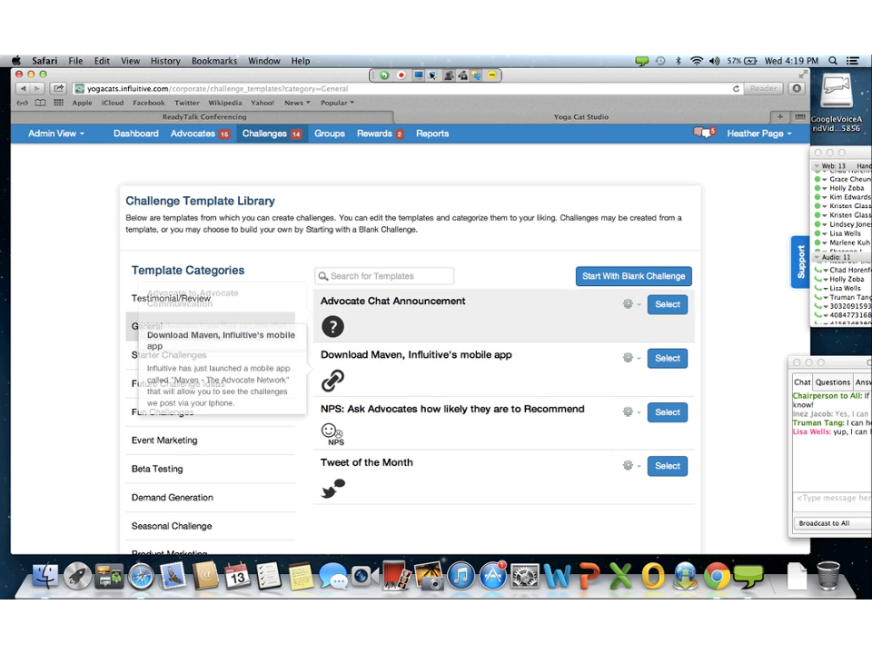
Open a challenge from the Advocate Chat Announcement template, review its setup details and preview it as an advocate sees it
{"action": "left_click", "coordinate": [667, 304]}
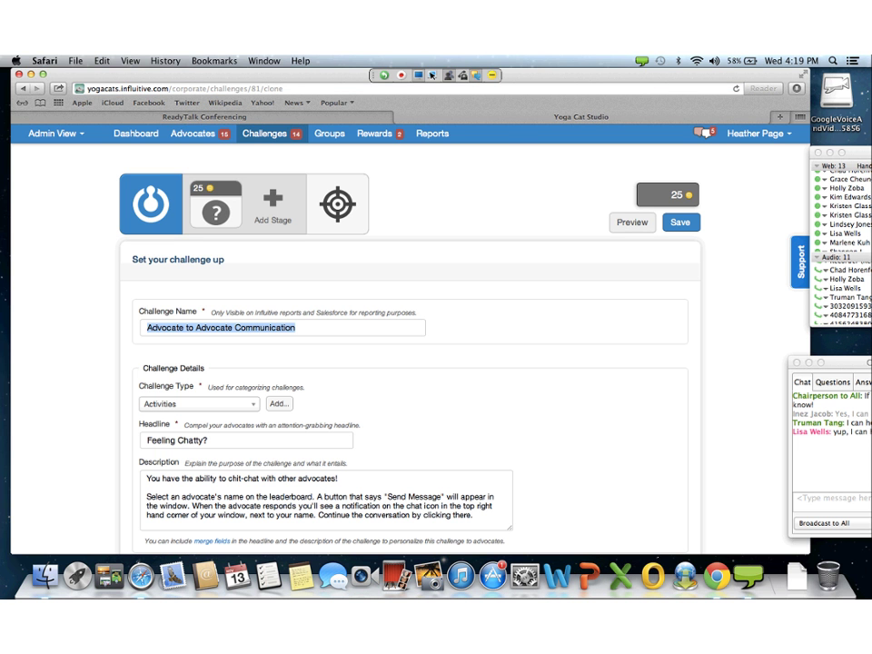
{"action": "scroll", "coordinate": [410, 339], "scroll_direction": "down", "scroll_amount": 1}
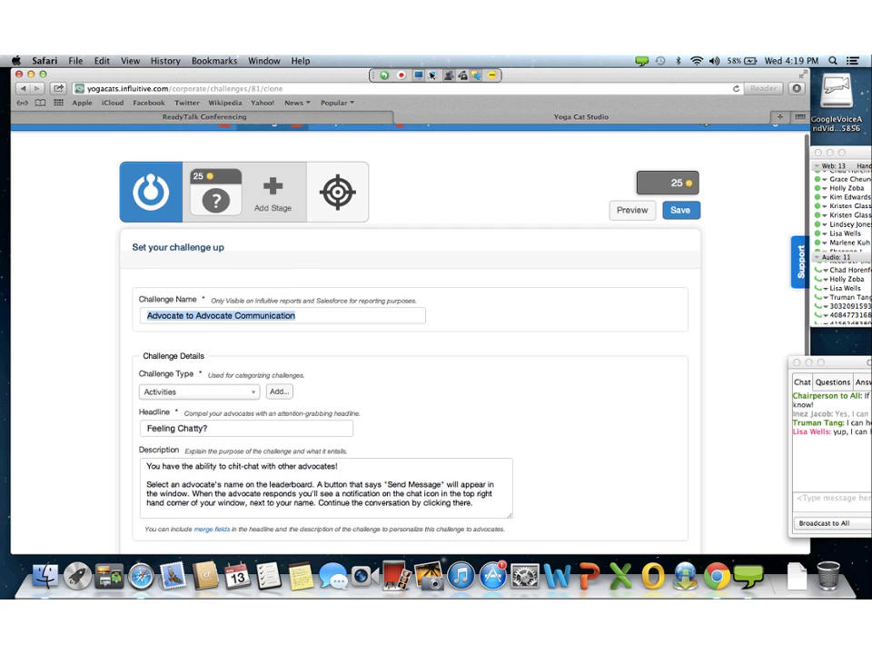
{"action": "scroll", "coordinate": [408, 346], "scroll_direction": "down", "scroll_amount": 4}
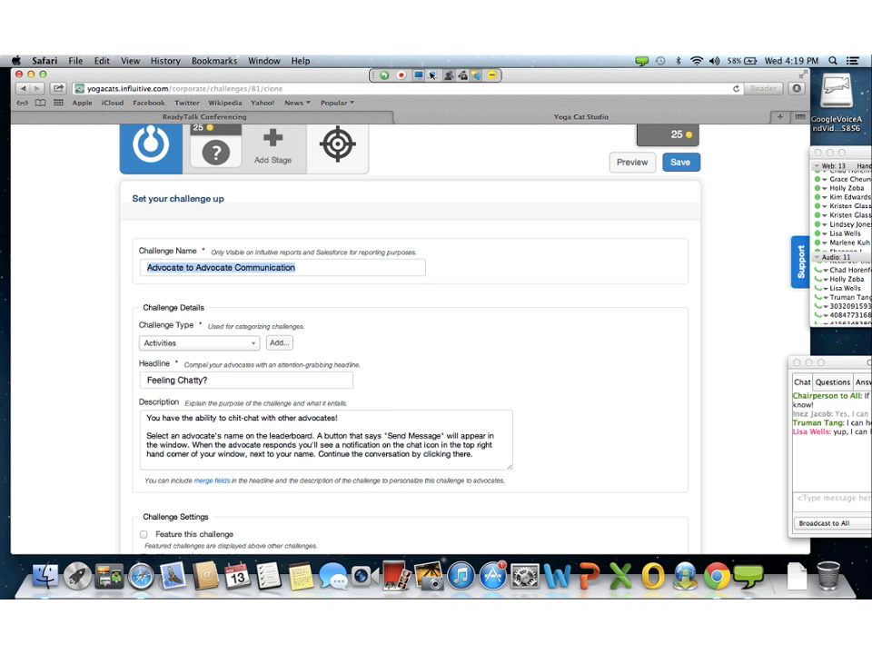
{"action": "left_click", "coordinate": [644, 161]}
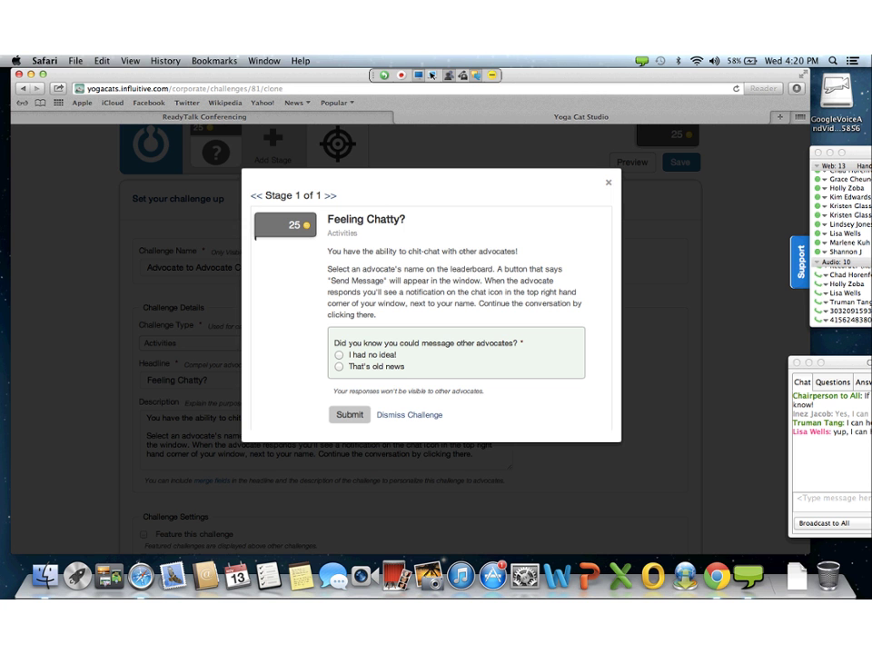
{"action": "left_click", "coordinate": [186, 241]}
{"action": "scroll", "coordinate": [136, 196], "scroll_direction": "up", "scroll_amount": 2}
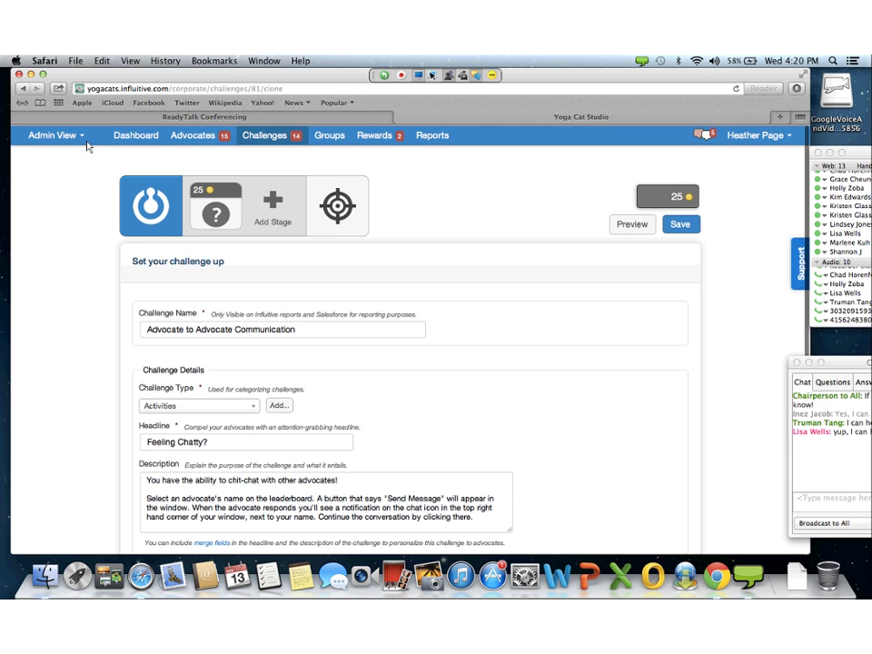
Go back to the template library and look over its categories and the General templates
{"action": "left_click", "coordinate": [264, 133]}
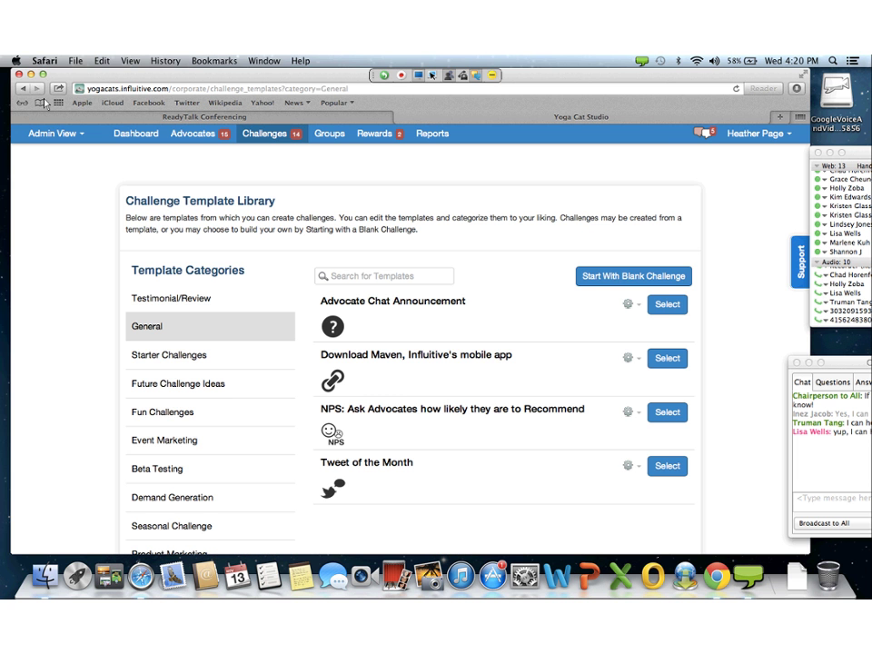
{"action": "scroll", "coordinate": [44, 104], "scroll_direction": "down", "scroll_amount": 3}
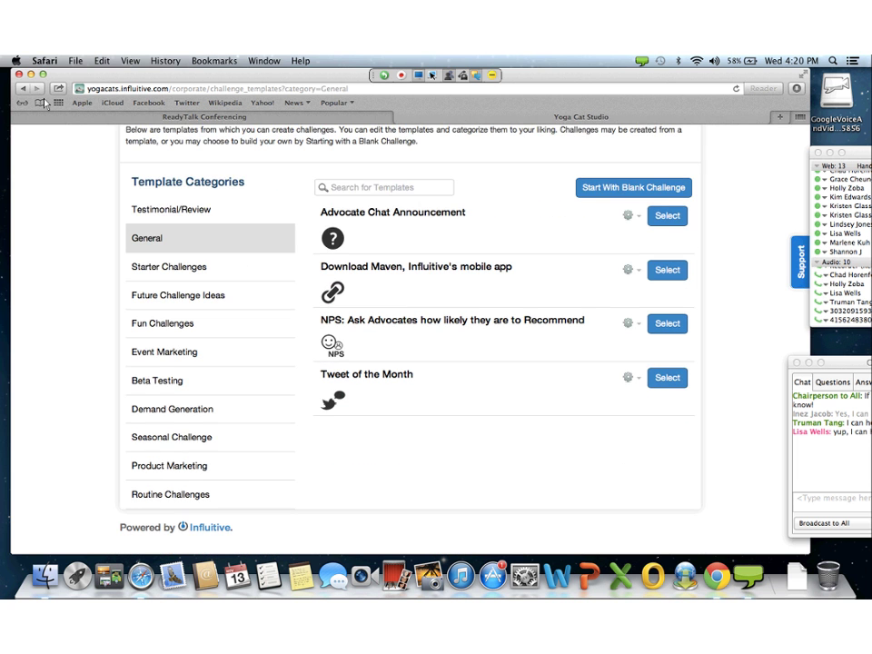
{"action": "scroll", "coordinate": [44, 103], "scroll_direction": "down", "scroll_amount": 2}
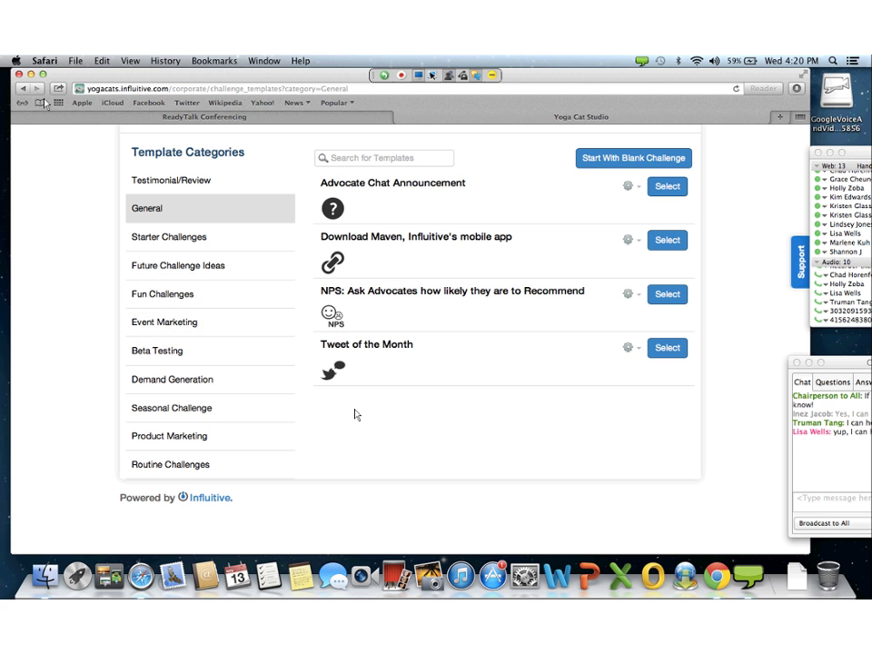
{"action": "scroll", "coordinate": [354, 410], "scroll_direction": "up", "scroll_amount": 5}
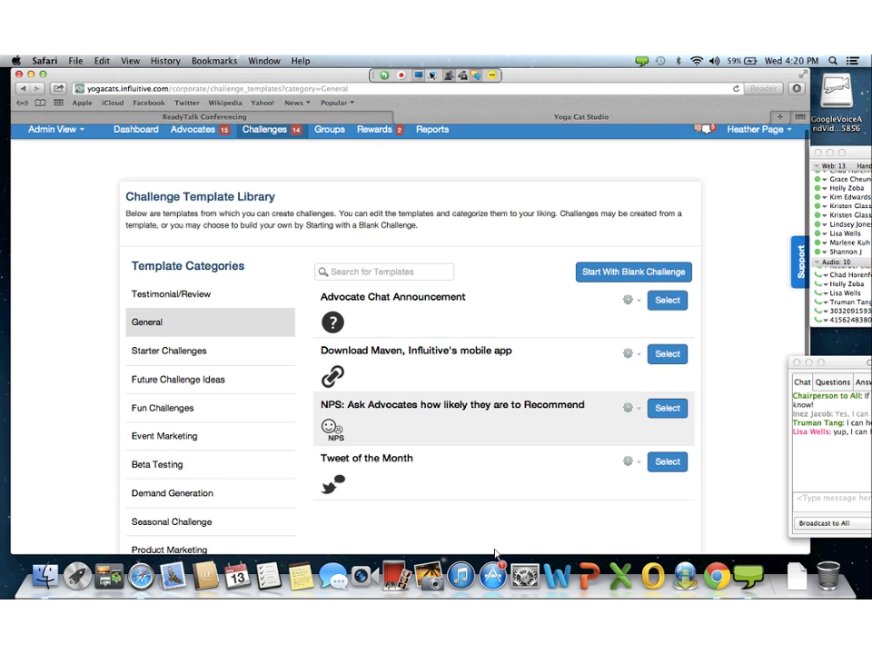
Find the Disqus Test challenge in the challenges list and start saving it as a template
{"action": "key", "text": "super+["}
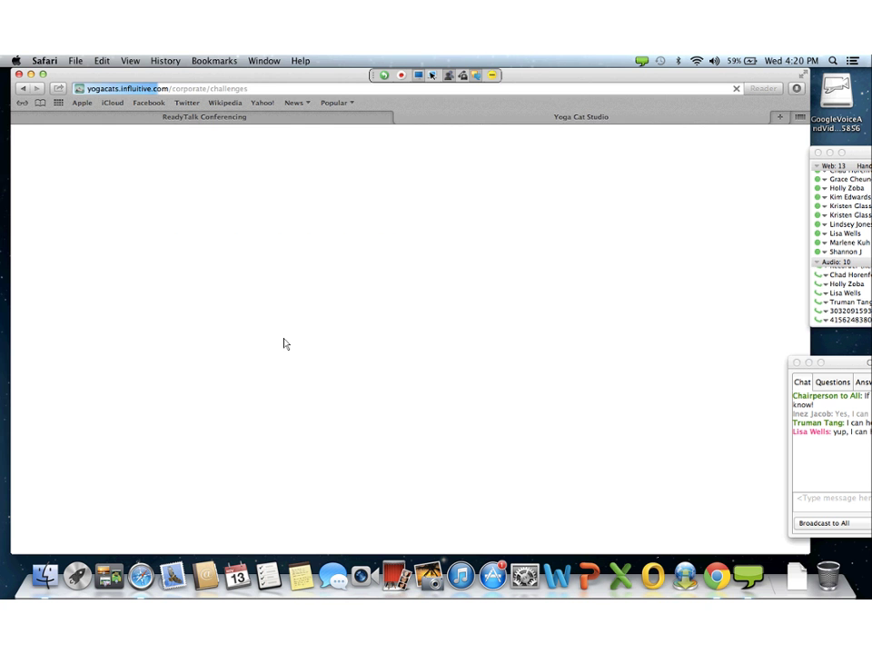
{"action": "scroll", "coordinate": [305, 362], "scroll_direction": "down", "scroll_amount": 8}
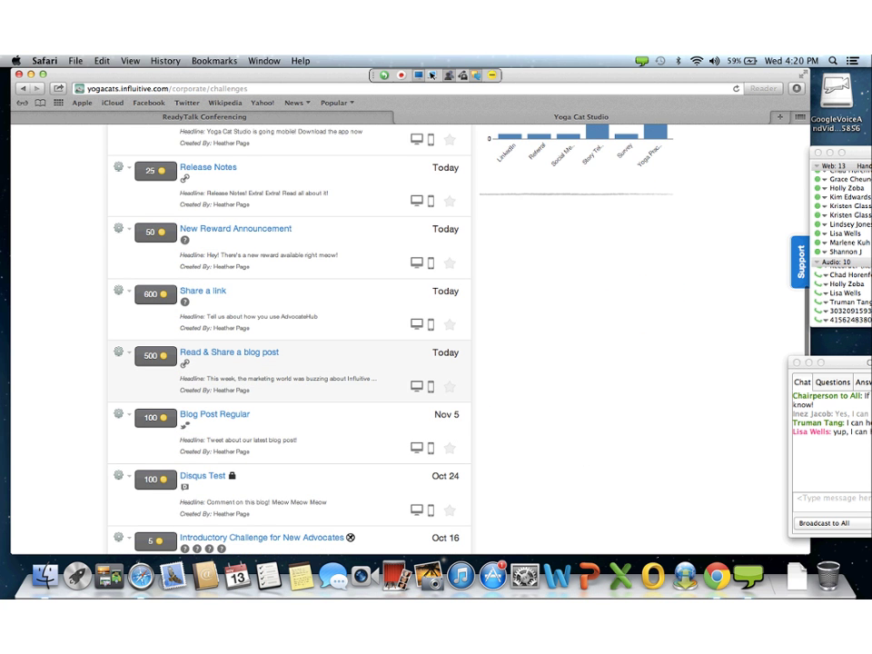
{"action": "scroll", "coordinate": [167, 224], "scroll_direction": "up", "scroll_amount": 3}
{"action": "scroll", "coordinate": [166, 225], "scroll_direction": "down", "scroll_amount": 6}
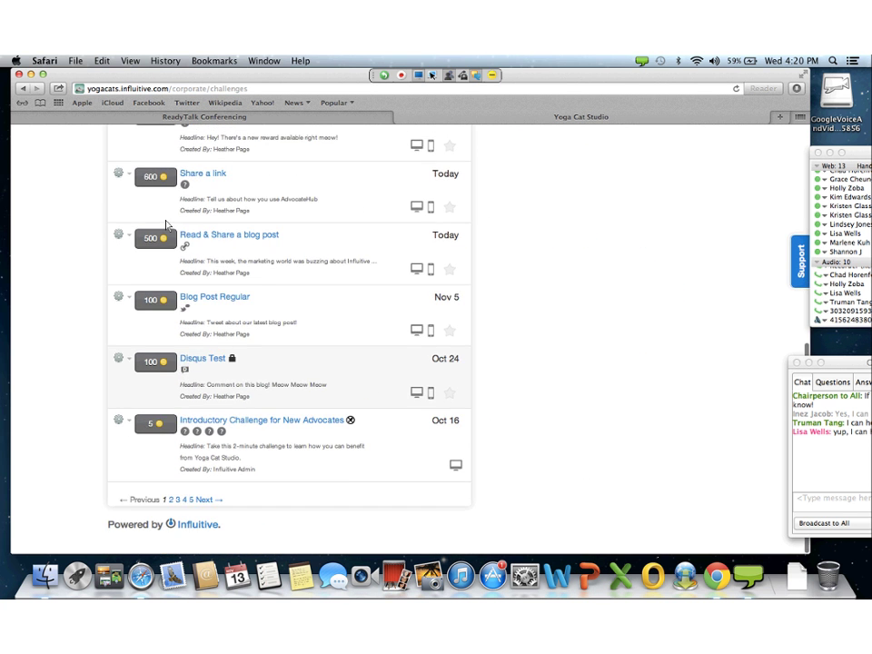
{"action": "left_click", "coordinate": [124, 358]}
{"action": "left_click", "coordinate": [149, 422]}
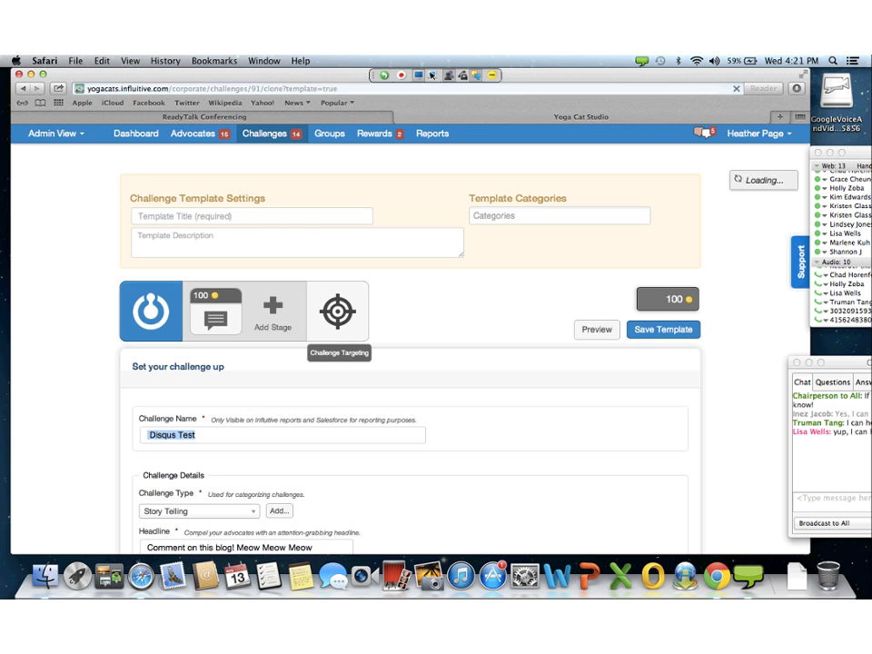
Assign the template to a new category named with the administrator's first name
{"action": "type", "text": "H"}
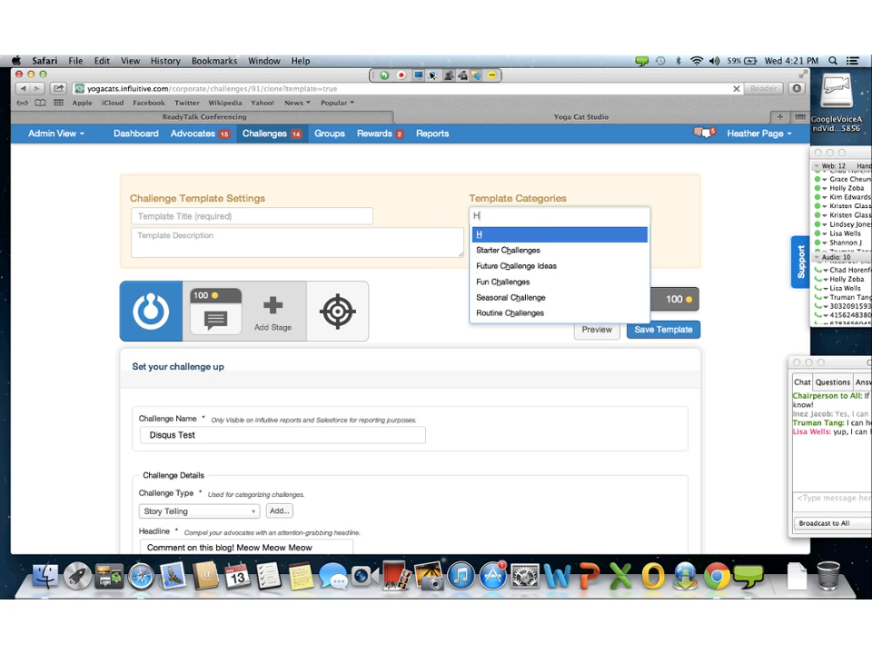
{"action": "type", "text": "eather"}
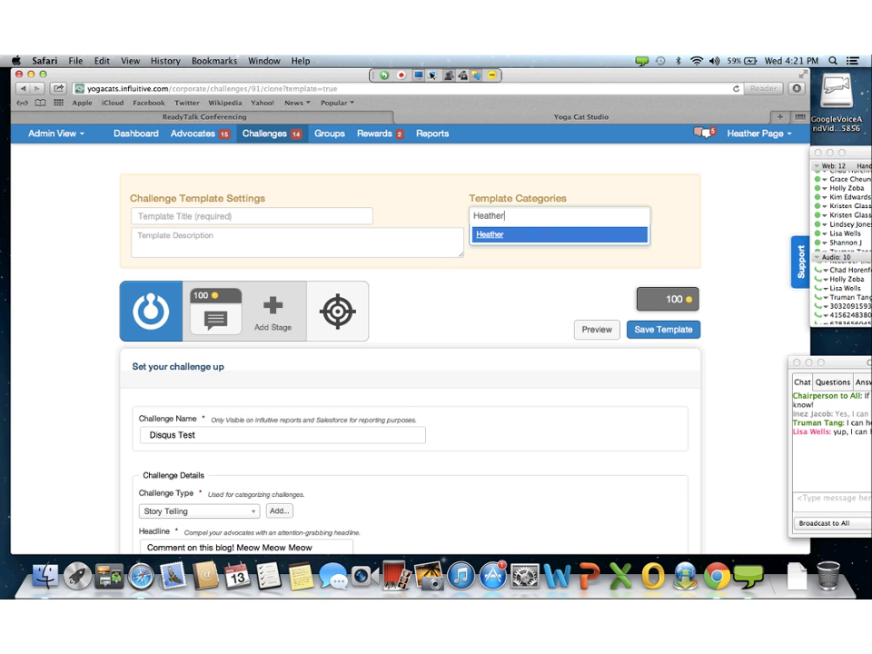
{"action": "key", "text": "Return"}
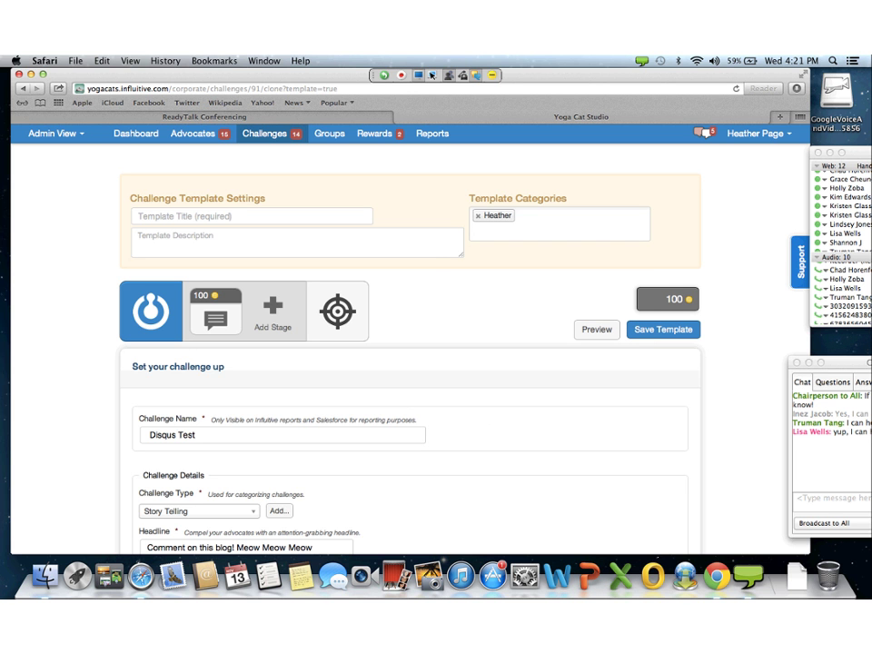
Add the existing Product Marketing category to the template as a second category
{"action": "type", "text": "con"}
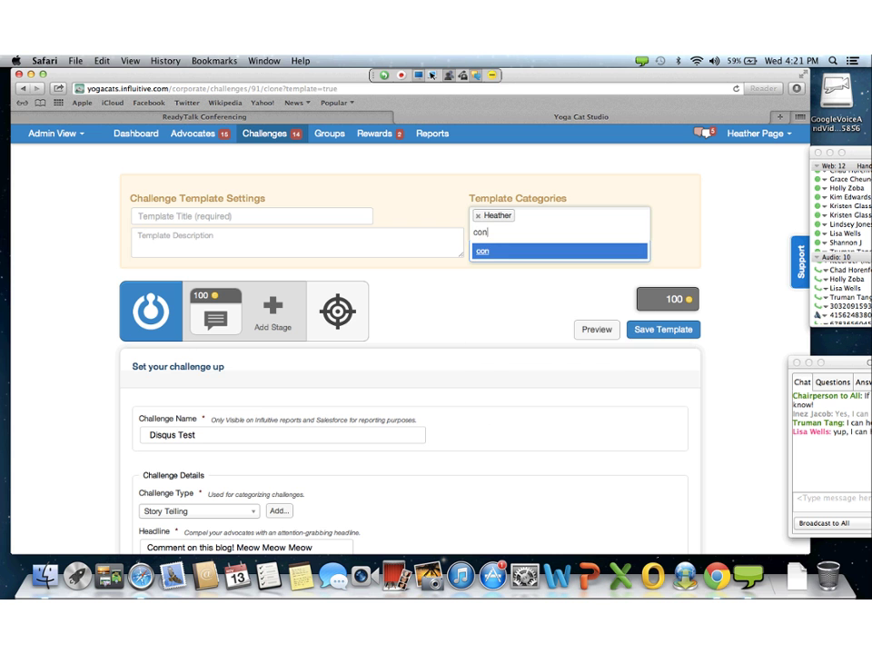
{"action": "key", "text": "BackSpace"}
{"action": "key", "text": "BackSpace"}
{"action": "key", "text": "BackSpace"}
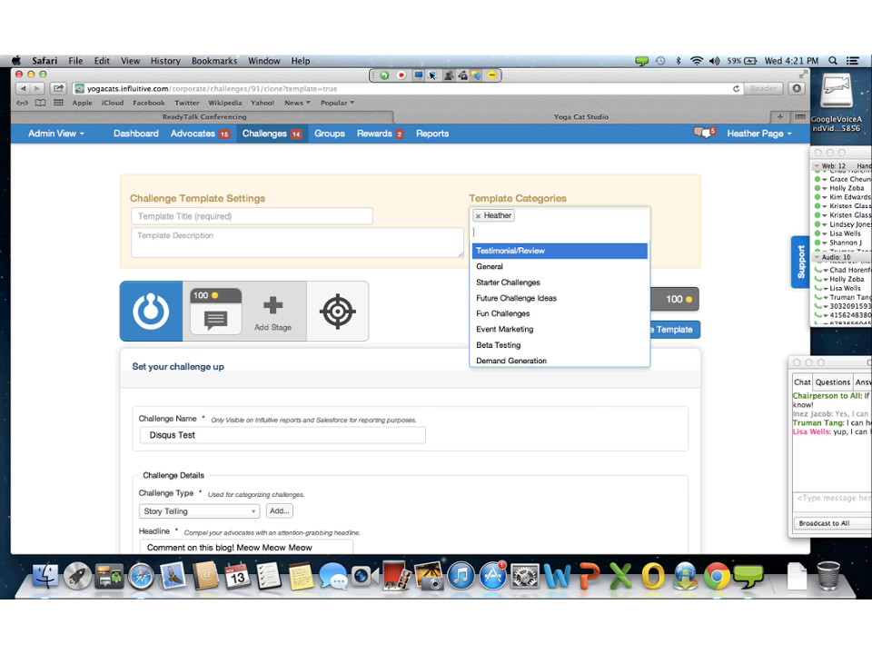
{"action": "key", "text": "Down"}
{"action": "key", "text": "Down"}
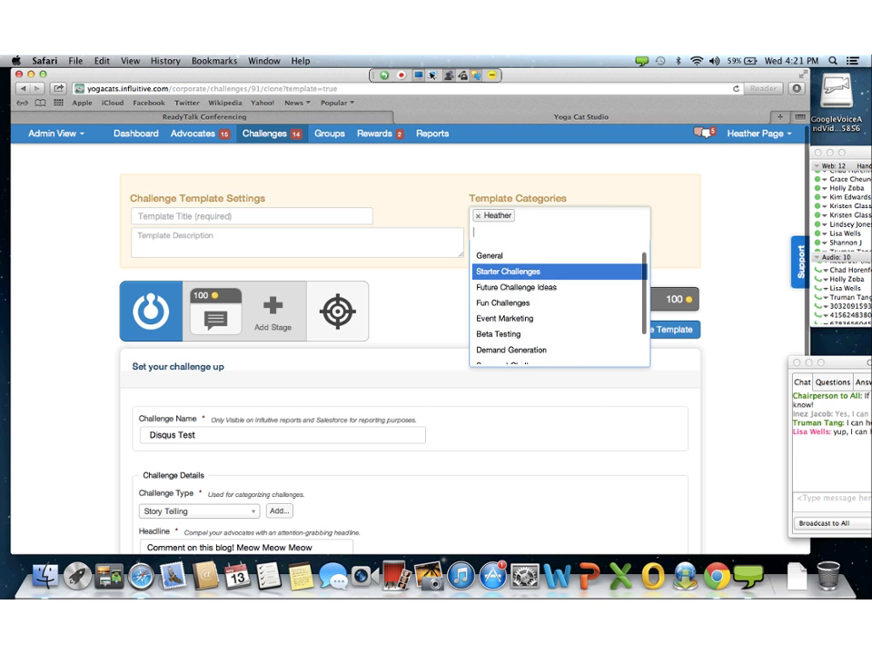
{"action": "key", "text": "Down"}
{"action": "key", "text": "Down"}
{"action": "key", "text": "Down"}
{"action": "key", "text": "Down"}
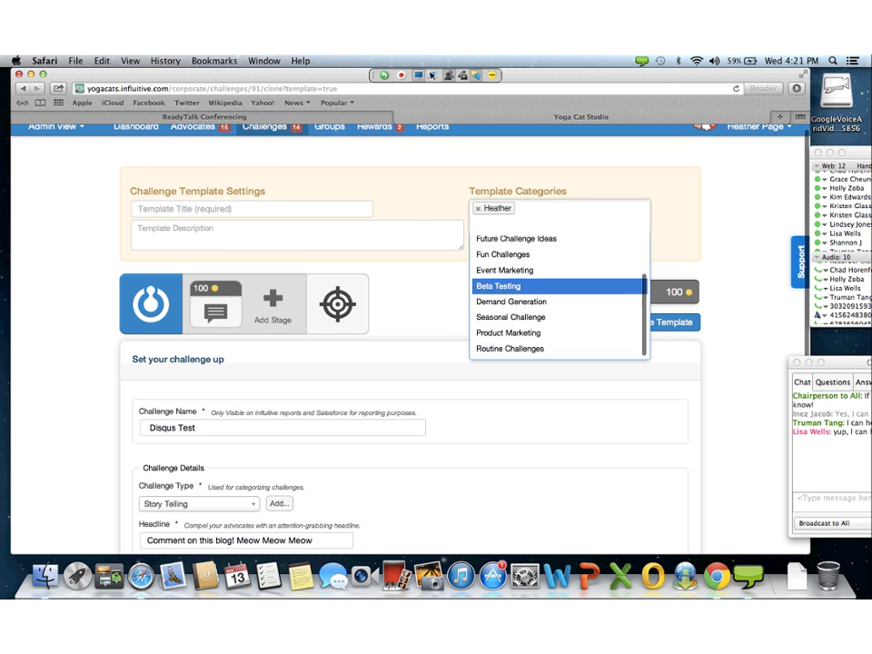
{"action": "key", "text": "Down"}
{"action": "key", "text": "Down"}
{"action": "key", "text": "Down"}
{"action": "key", "text": "Return"}
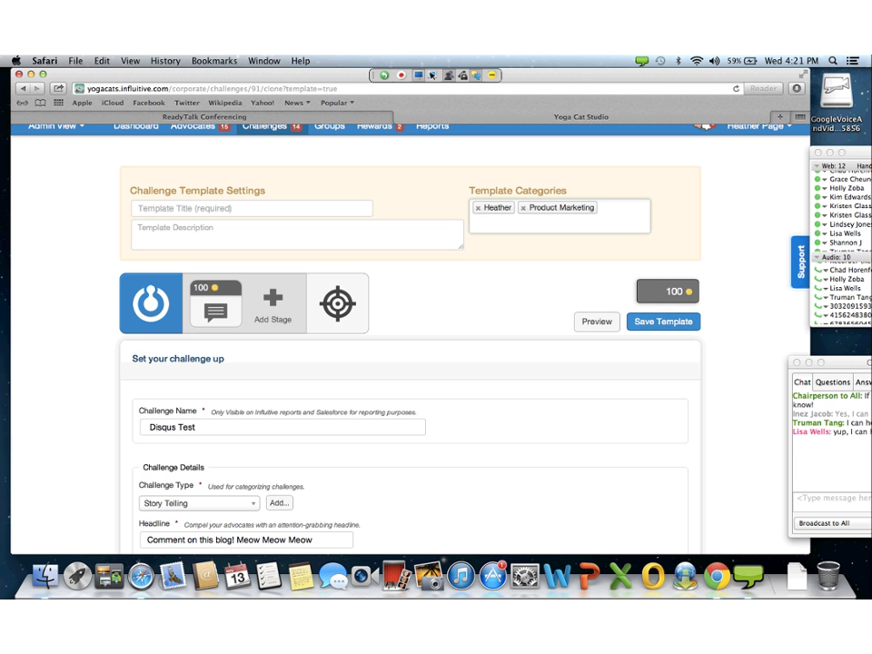
Try to save the template and fill in its required title as "Disqus Challenge"
{"action": "left_click", "coordinate": [663, 322]}
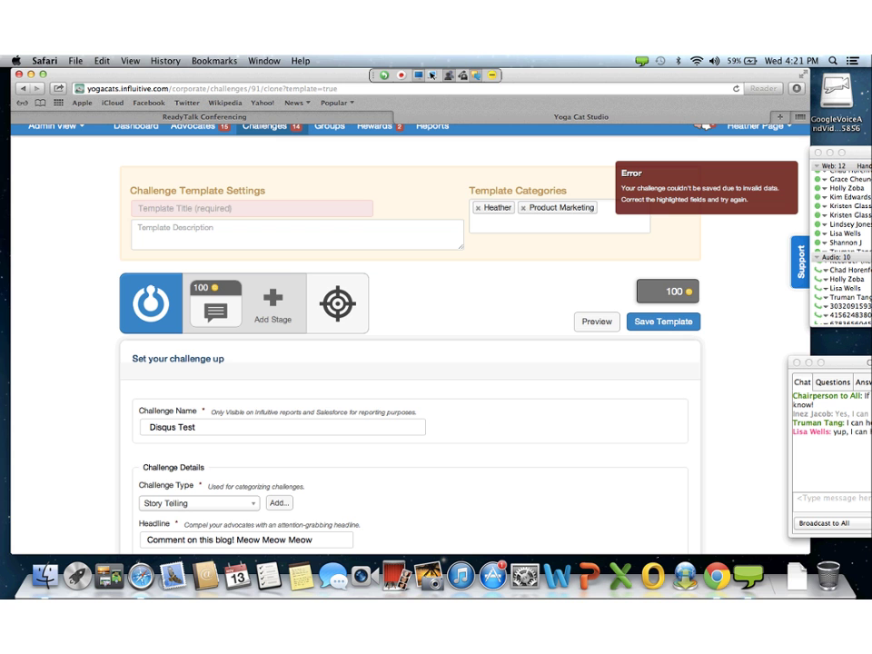
{"action": "type", "text": "Disqus Challenge"}
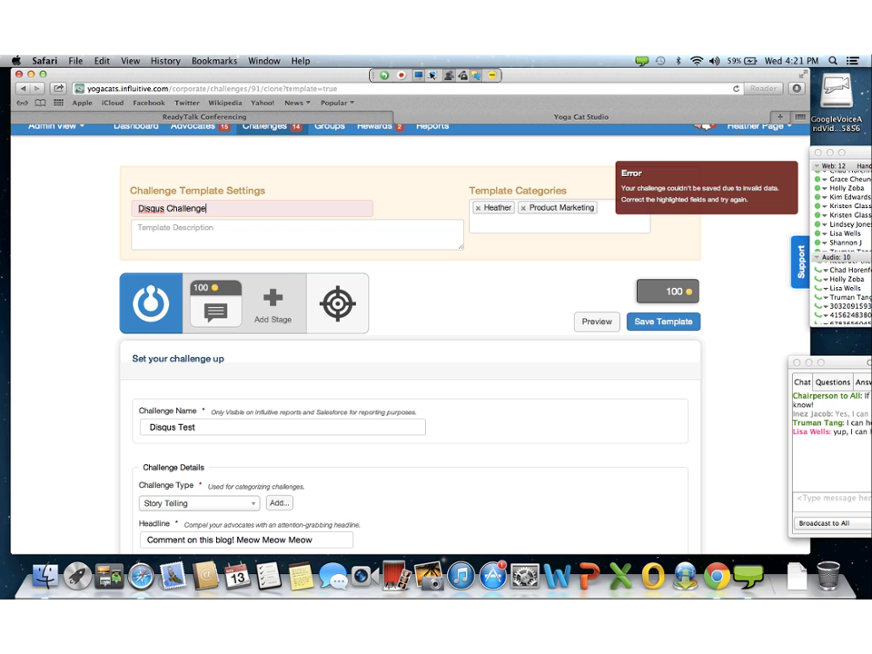
{"action": "key", "text": "Tab"}
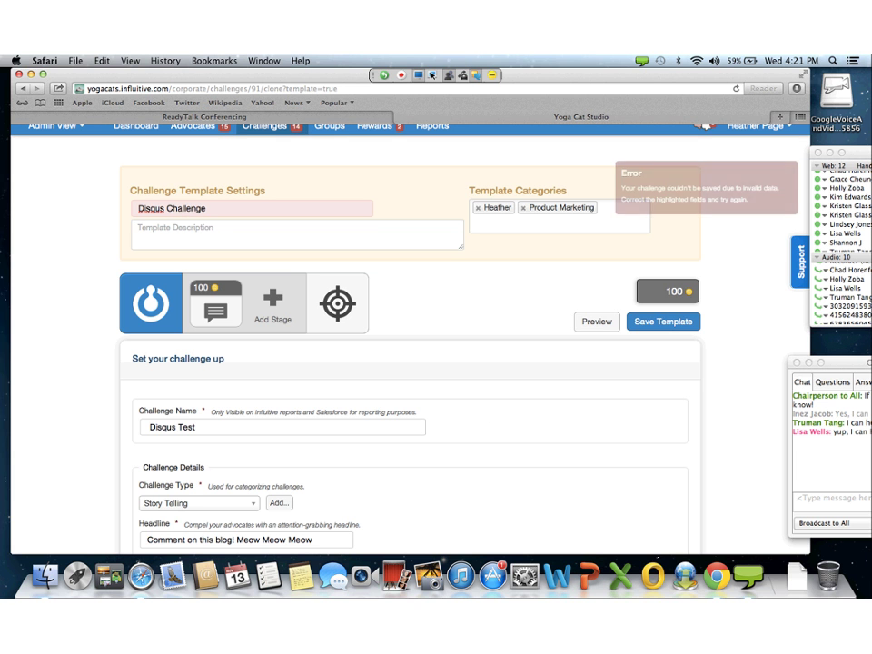
Describe the template as "A blog post challenge that collects that advocates' responses from Disqus" and save it
{"action": "type", "text": "A blog post chal"}
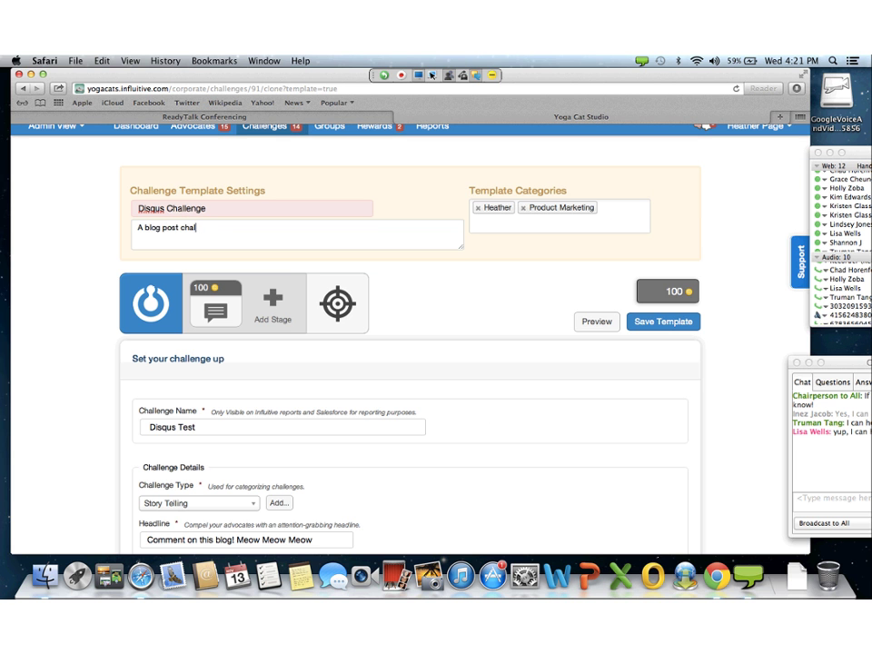
{"action": "type", "text": "lenge that collects that advocates' responses from"}
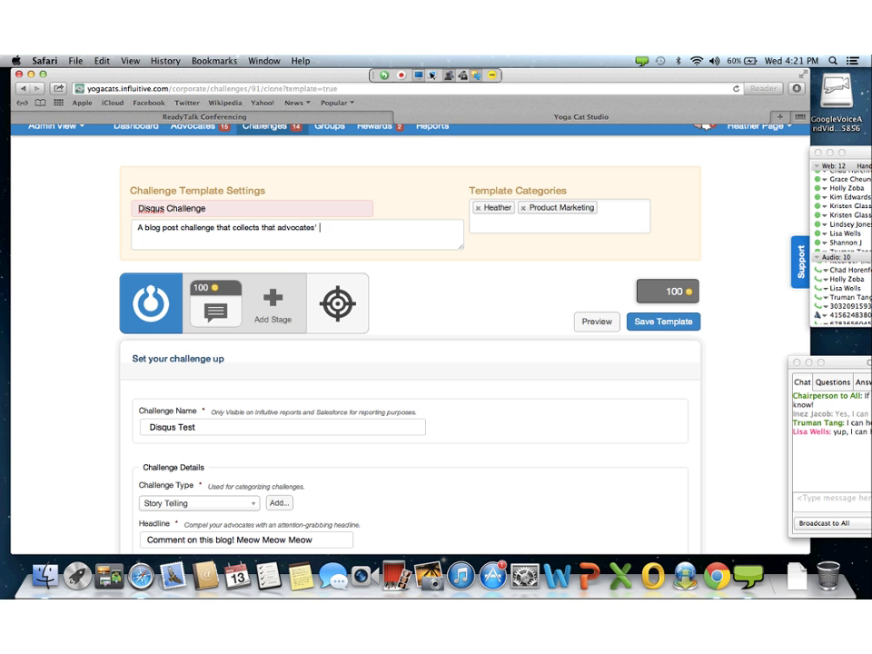
{"action": "type", "text": " Disqus"}
{"action": "left_click", "coordinate": [664, 321]}
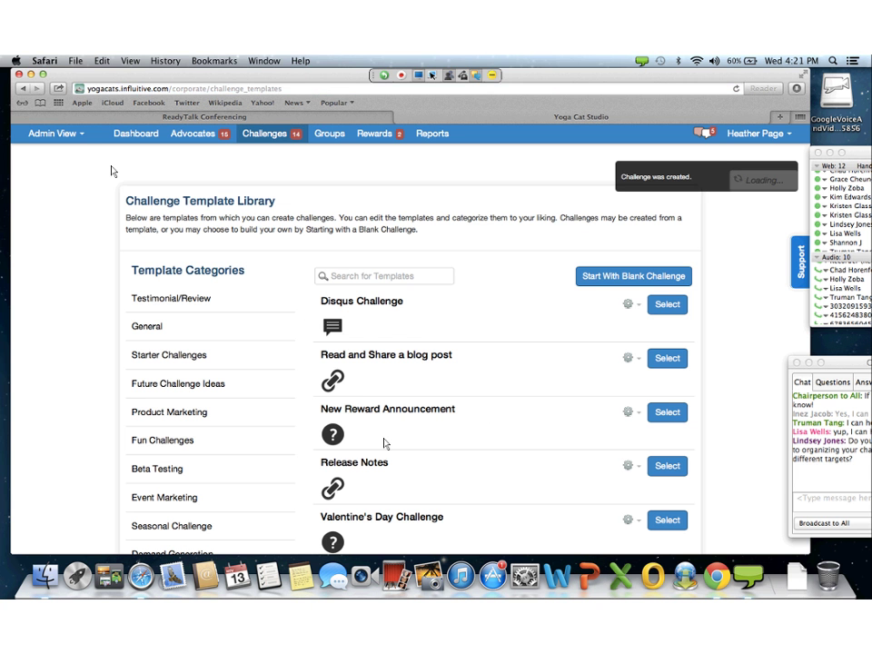
Show the templates filed under the new category named after the administrator in the template library
{"action": "scroll", "coordinate": [383, 443], "scroll_direction": "down", "scroll_amount": 4}
{"action": "left_click", "coordinate": [149, 431]}
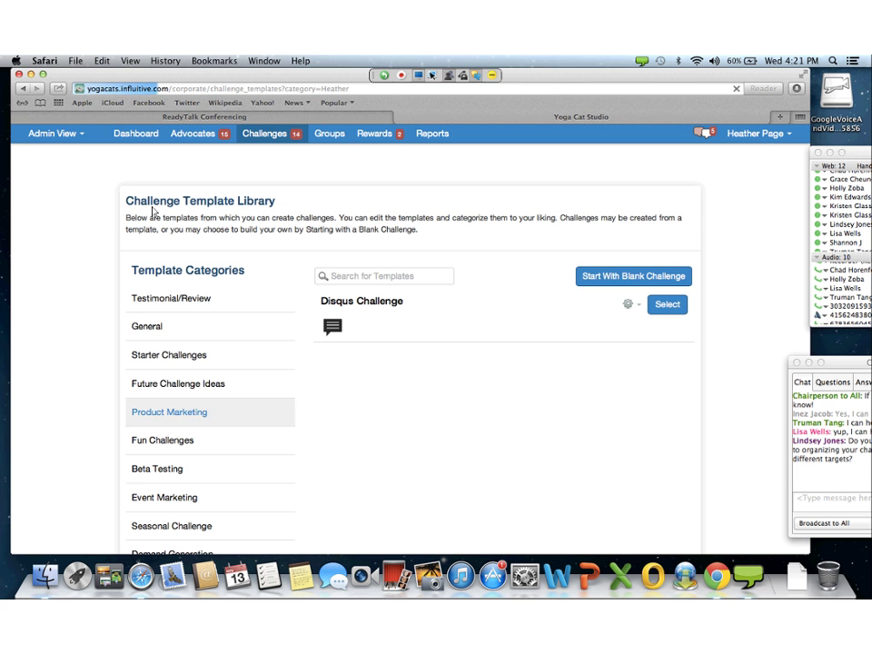
{"action": "scroll", "coordinate": [78, 137], "scroll_direction": "down", "scroll_amount": 3}
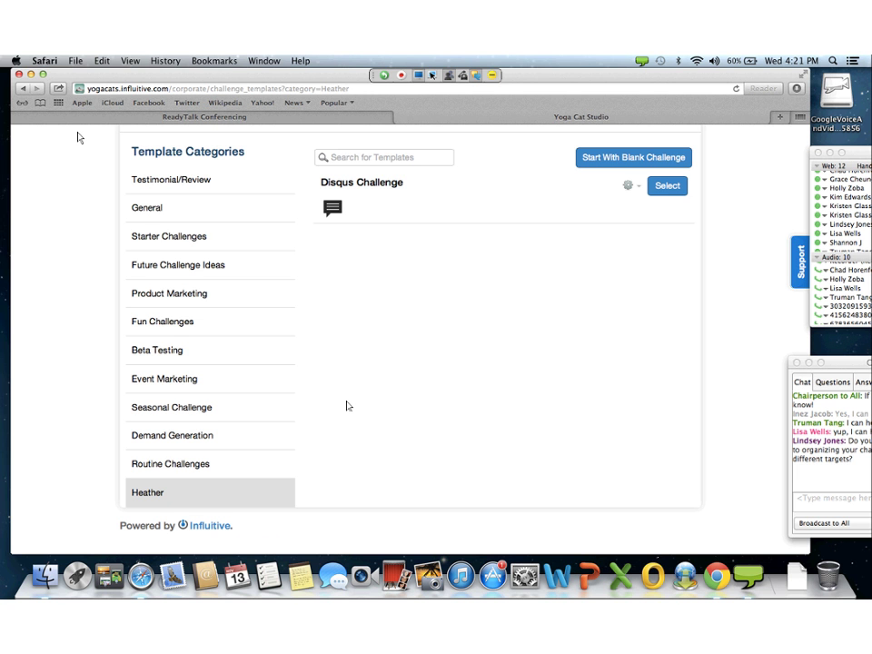
Move the conference chat window into view over the template library to read the attendees' messages
{"action": "scroll", "coordinate": [346, 406], "scroll_direction": "up", "scroll_amount": 5}
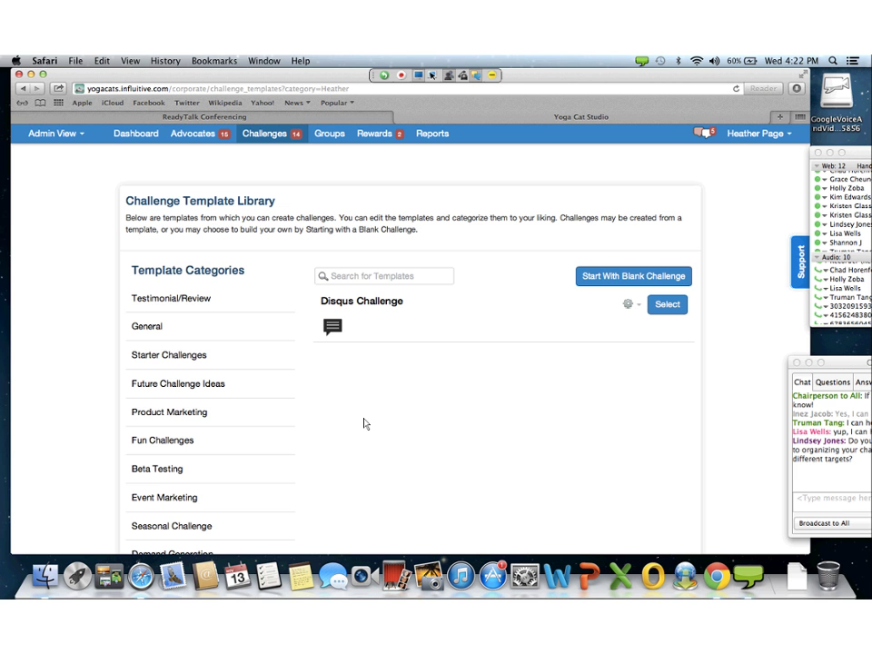
{"action": "left_click_drag", "start_coordinate": [840, 363], "coordinate": [757, 355]}
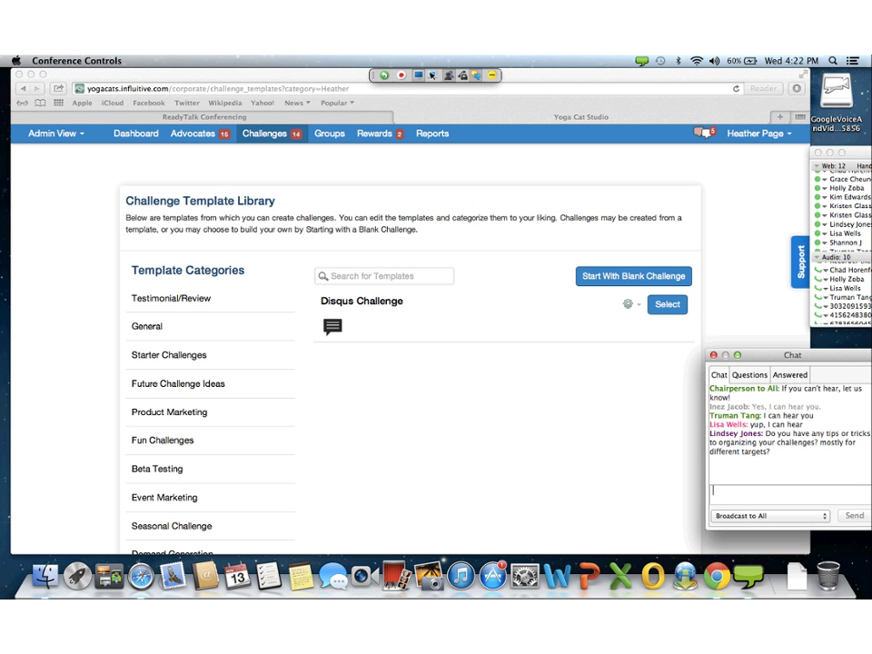
{"action": "left_click", "coordinate": [714, 491]}
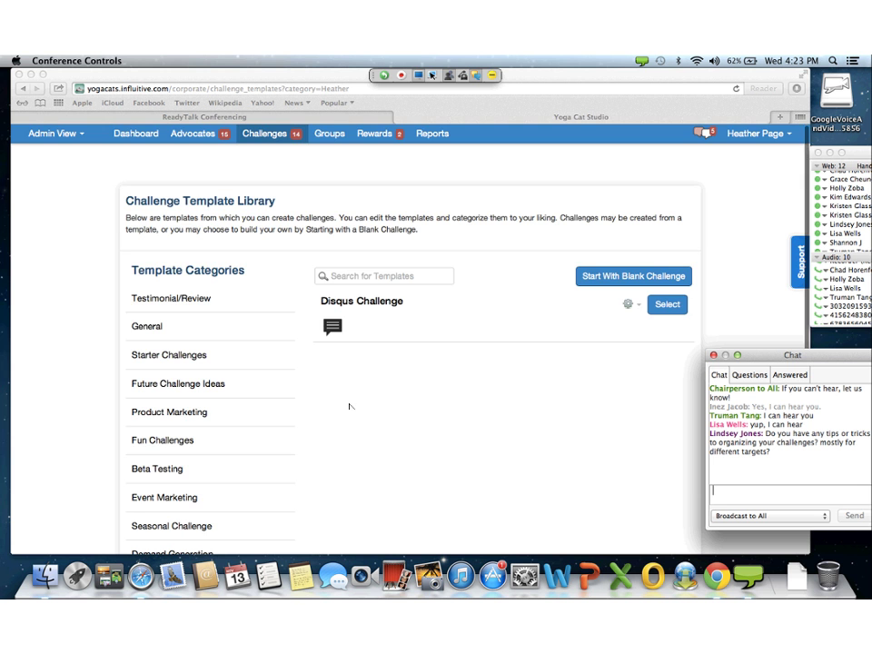
Look through the full list of template categories in the Challenge Template Library
{"action": "scroll", "coordinate": [348, 407], "scroll_direction": "down", "scroll_amount": 3}
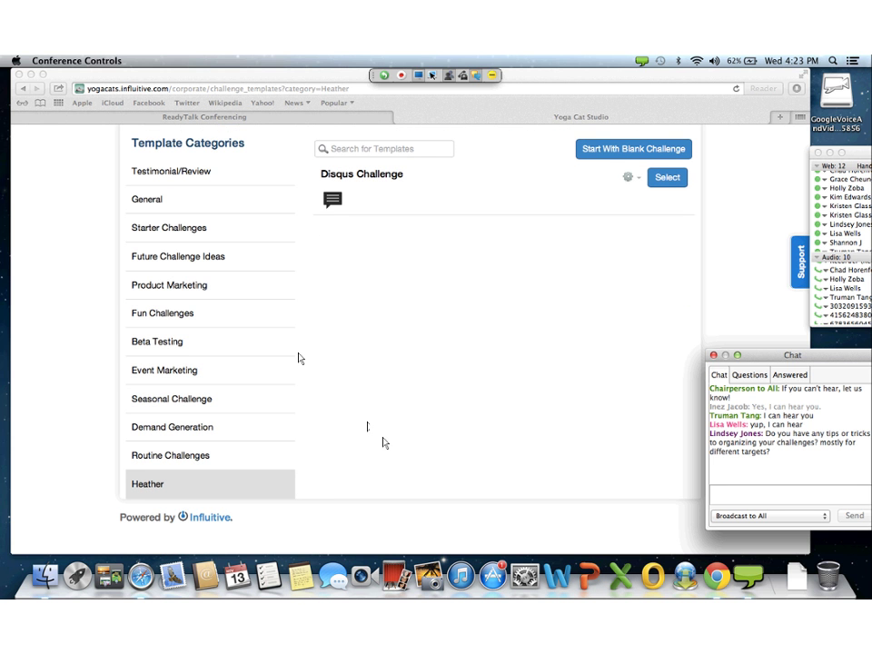
{"action": "scroll", "coordinate": [384, 443], "scroll_direction": "up", "scroll_amount": 3}
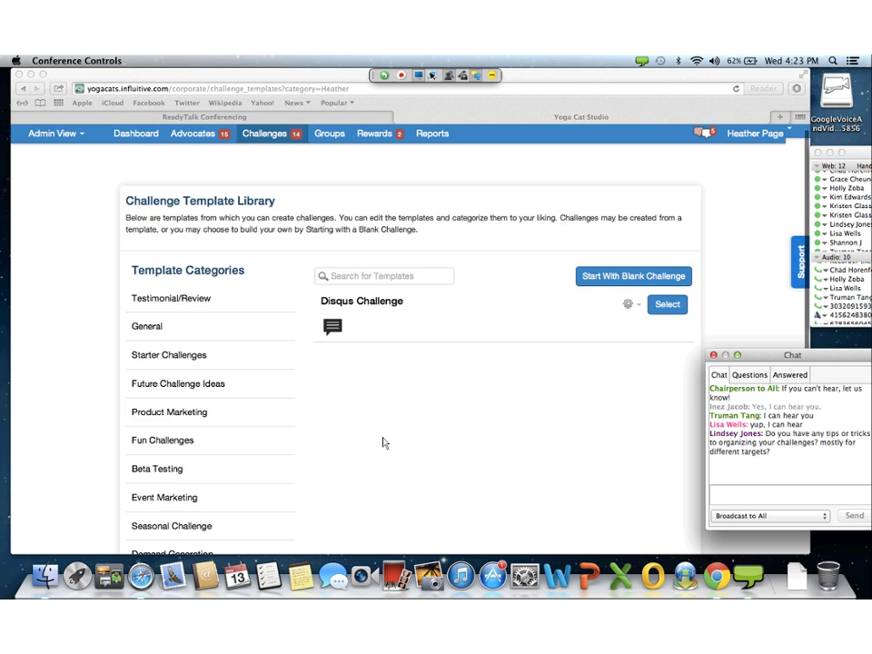
{"action": "scroll", "coordinate": [383, 442], "scroll_direction": "down", "scroll_amount": 3}
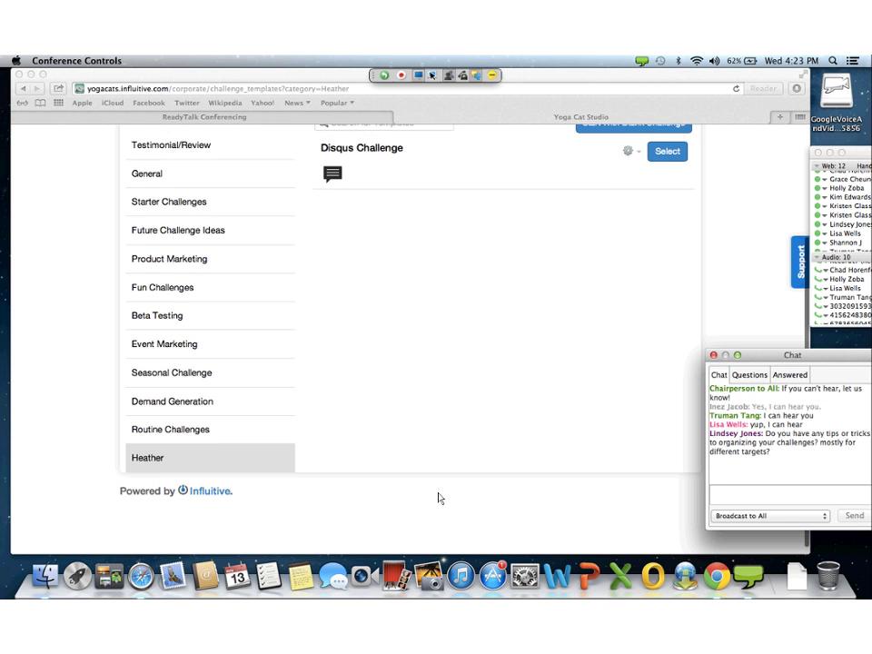
{"action": "scroll", "coordinate": [439, 498], "scroll_direction": "up", "scroll_amount": 3}
{"action": "scroll", "coordinate": [438, 498], "scroll_direction": "up", "scroll_amount": 1}
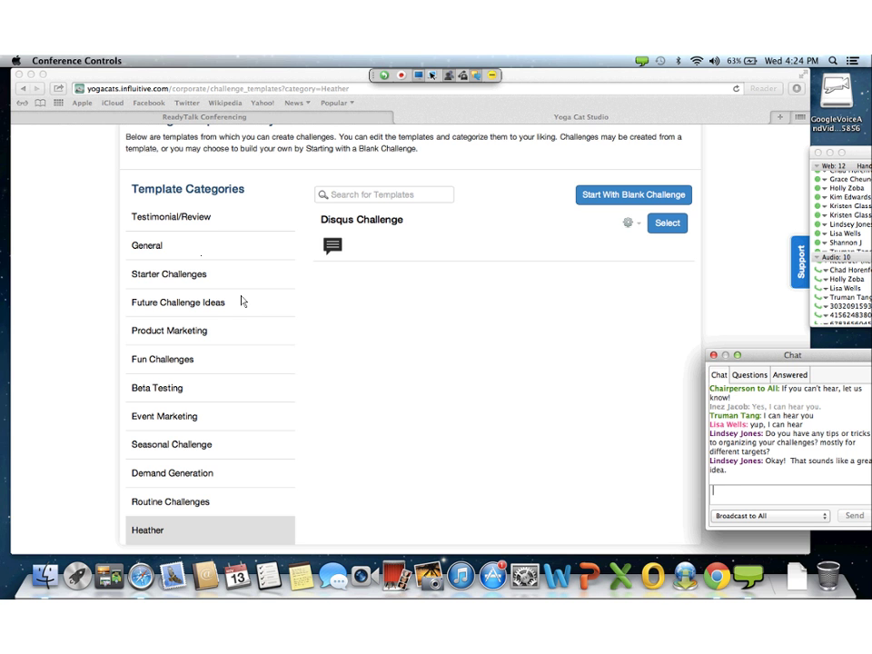
{"action": "scroll", "coordinate": [444, 503], "scroll_direction": "down", "scroll_amount": 2}
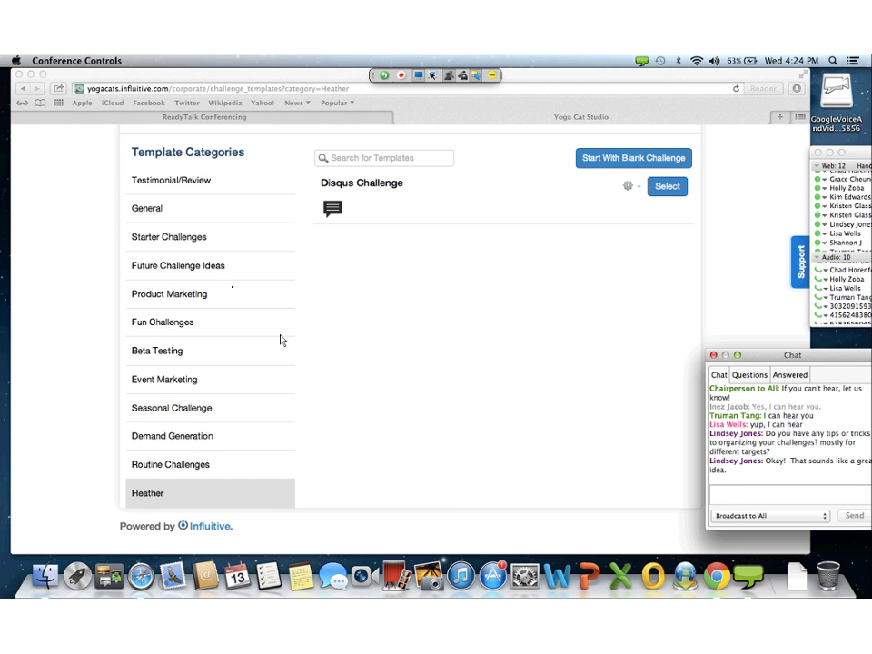
Open the Future Challenge Ideas category and delete its Valentine's Day Challenge and Beta Test Planning templates
{"action": "left_click", "coordinate": [299, 356]}
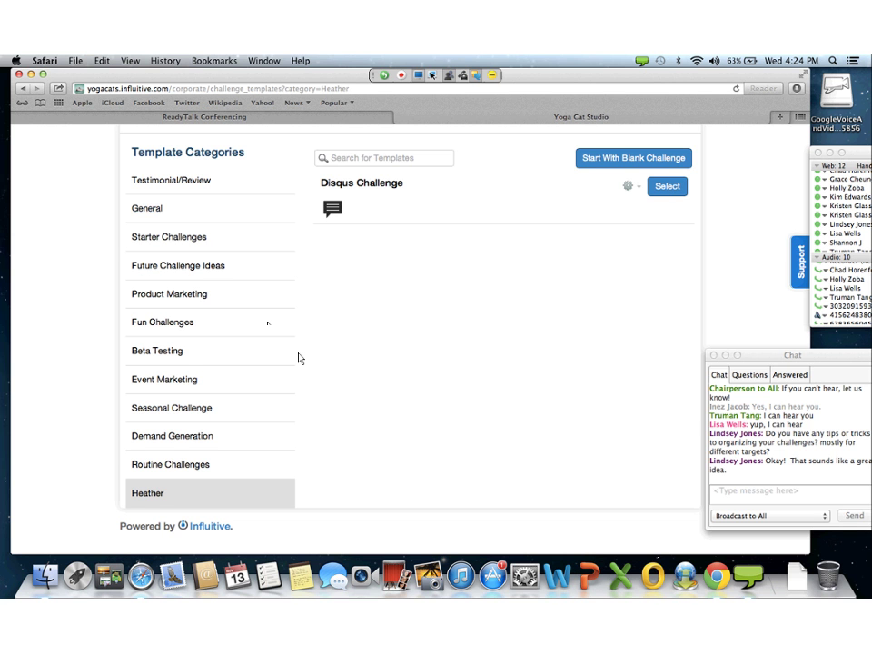
{"action": "left_click", "coordinate": [219, 277]}
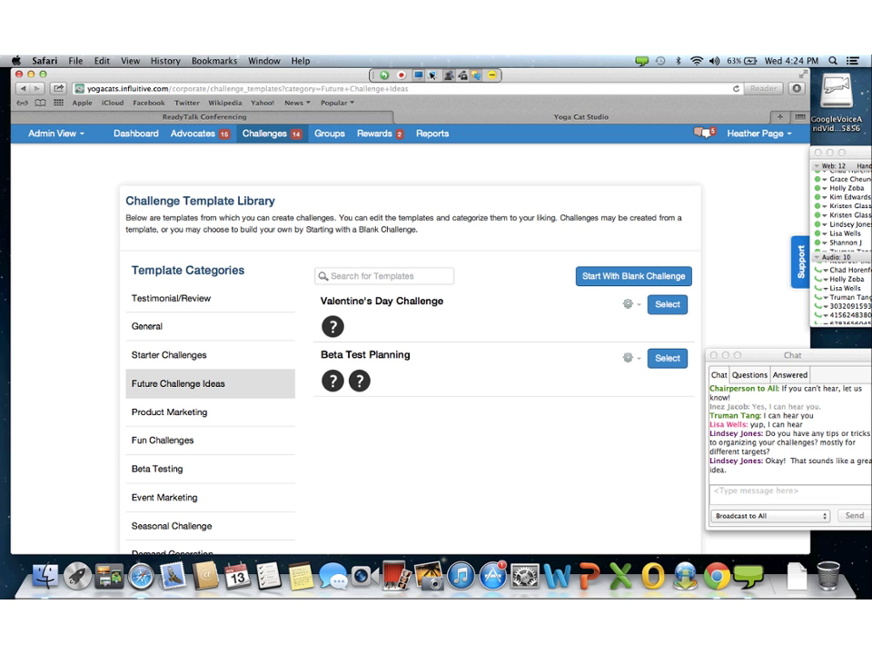
{"action": "scroll", "coordinate": [396, 454], "scroll_direction": "down", "scroll_amount": 5}
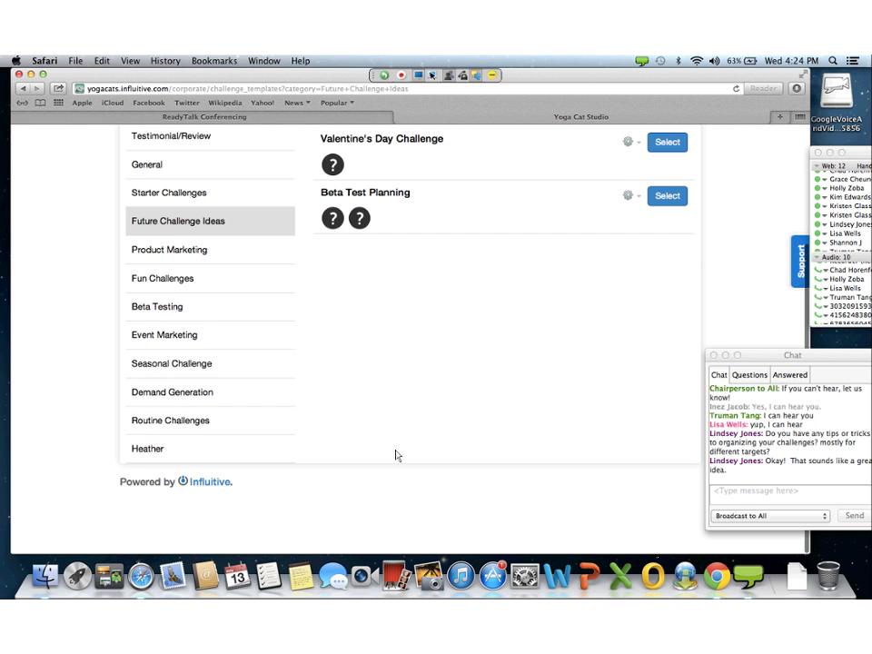
{"action": "scroll", "coordinate": [463, 522], "scroll_direction": "up", "scroll_amount": 3}
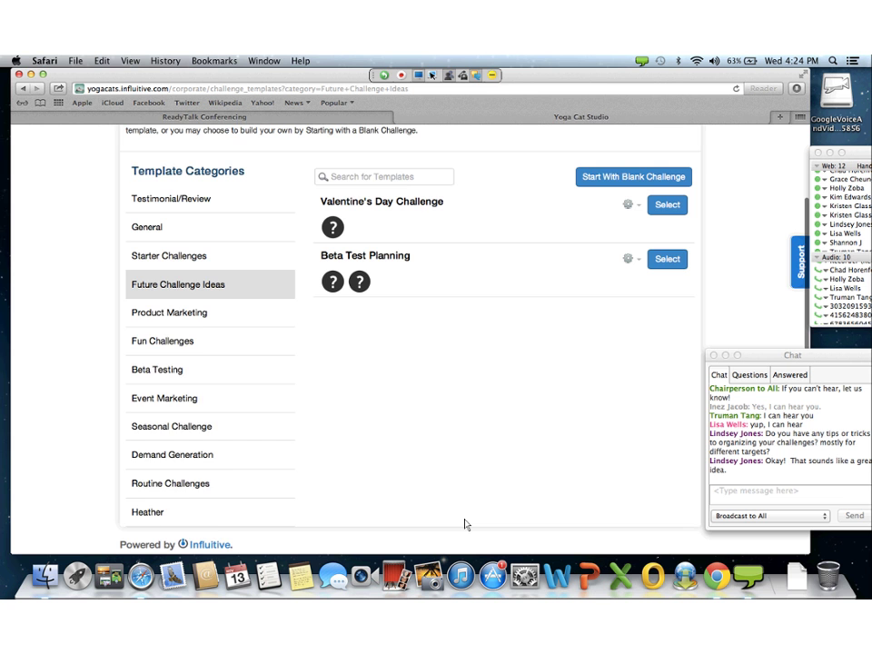
{"action": "scroll", "coordinate": [465, 524], "scroll_direction": "up", "scroll_amount": 1}
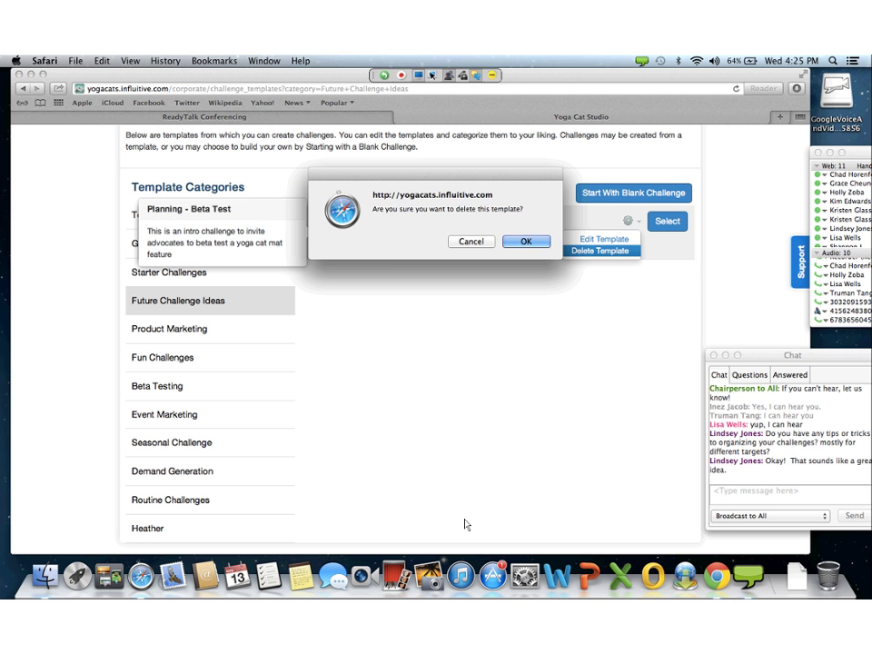
{"action": "key", "text": "Return"}
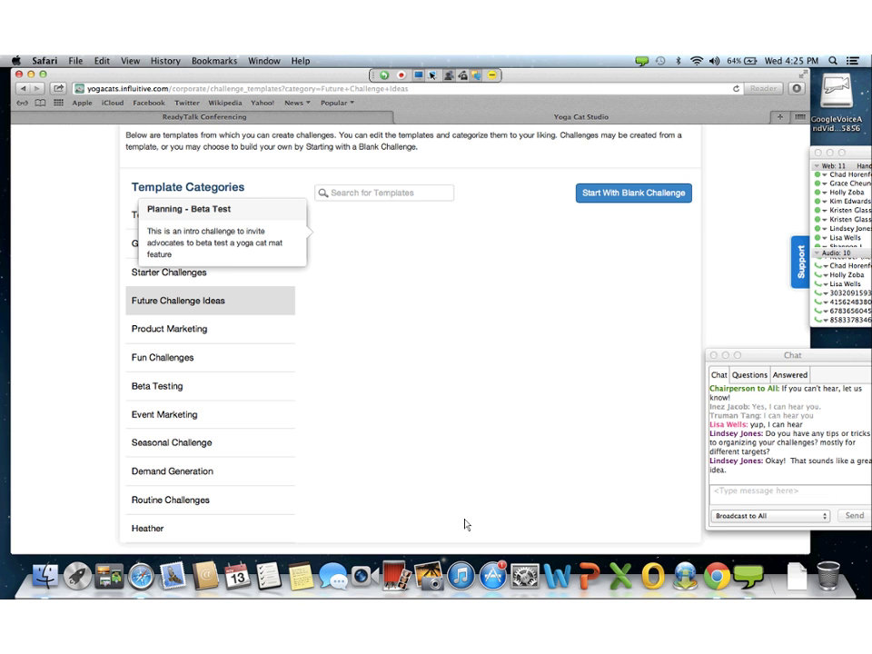
Reload the library and open the "NPS: Ask Advocates how likely they are to Recommend" template to review its categories and challenge details
{"action": "left_click", "coordinate": [210, 88]}
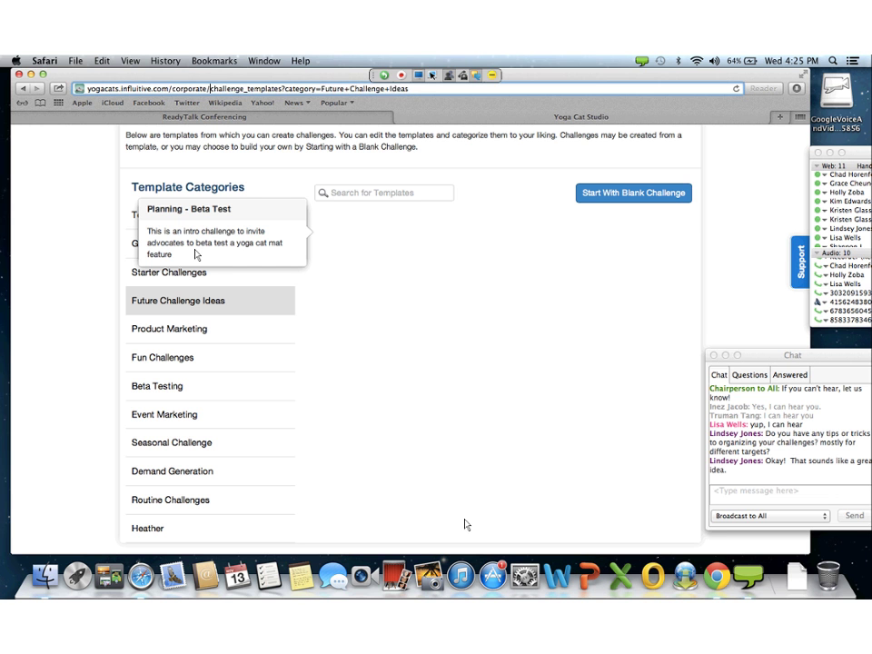
{"action": "key", "text": "Return"}
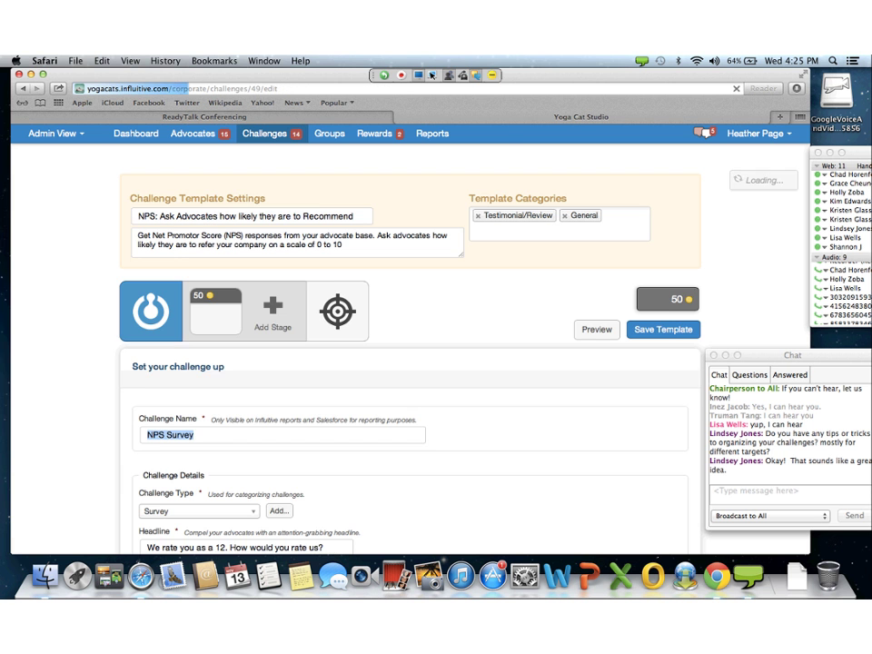
{"action": "scroll", "coordinate": [487, 545], "scroll_direction": "down", "scroll_amount": 3}
{"action": "scroll", "coordinate": [487, 545], "scroll_direction": "up", "scroll_amount": 2}
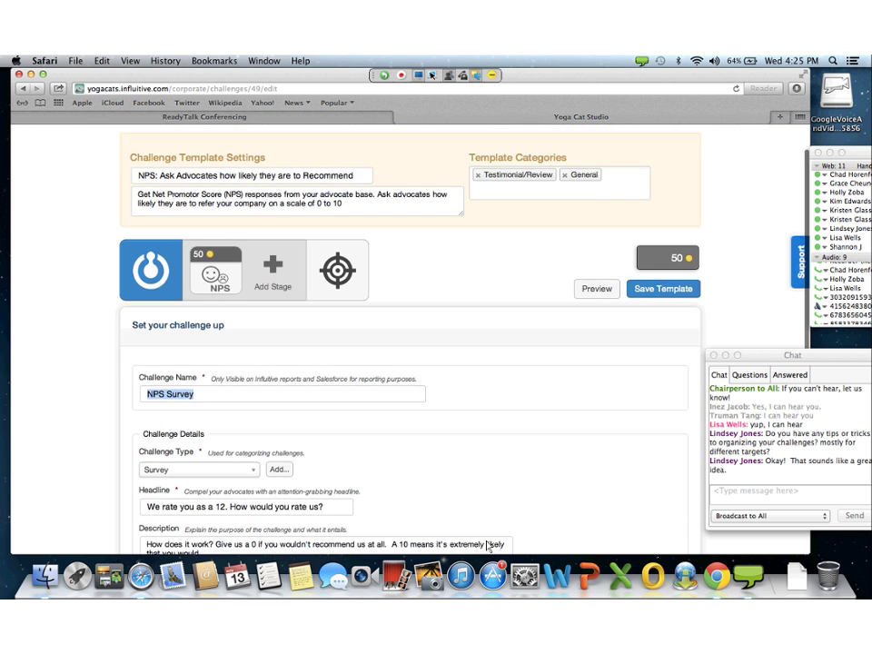
{"action": "key", "text": "shift+Tab"}
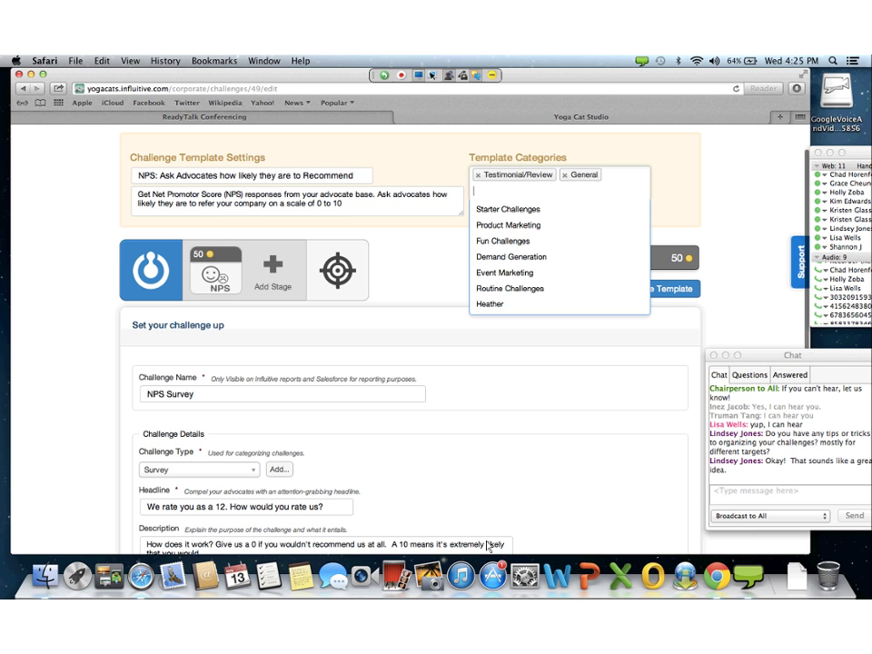
{"action": "key", "text": "Escape"}
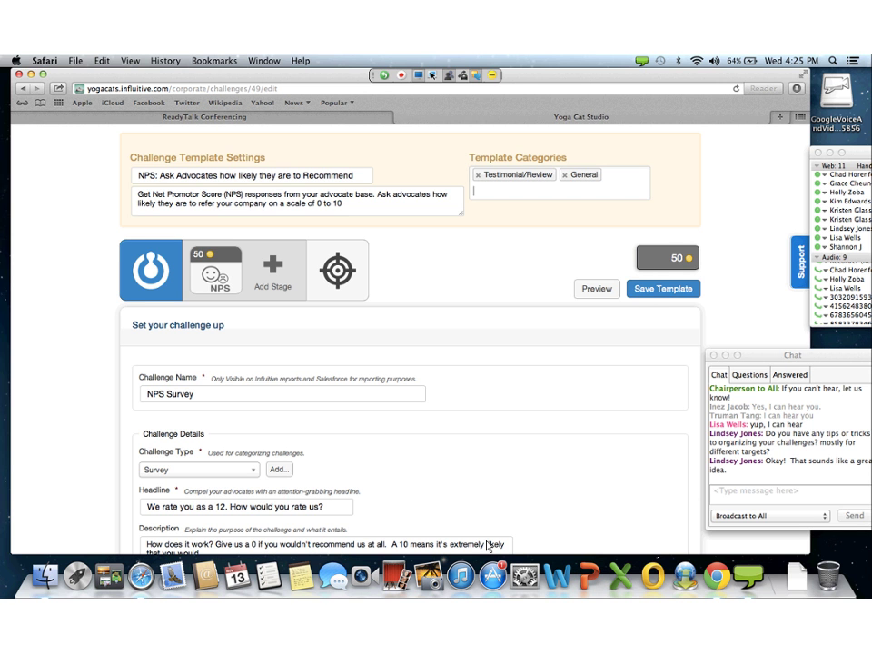
{"action": "scroll", "coordinate": [452, 510], "scroll_direction": "down", "scroll_amount": 2}
{"action": "scroll", "coordinate": [449, 511], "scroll_direction": "down", "scroll_amount": 6}
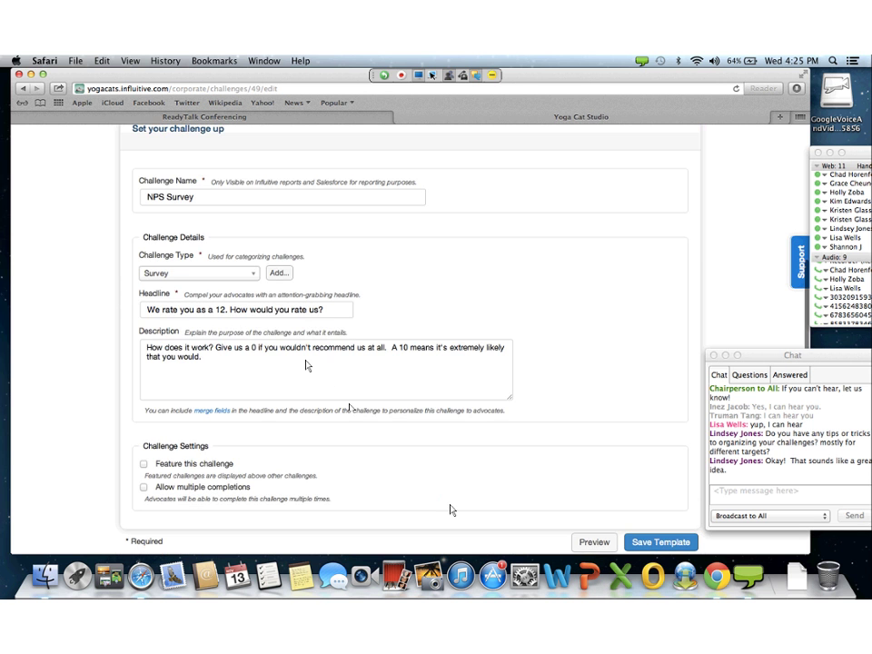
{"action": "scroll", "coordinate": [300, 359], "scroll_direction": "up", "scroll_amount": 8}
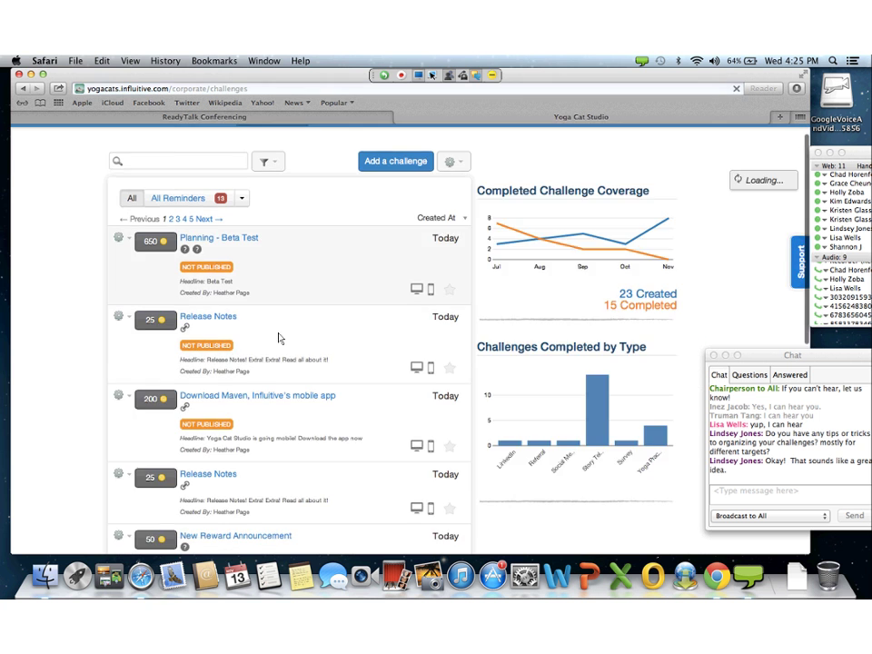
Start saving the Blog Post Regular challenge from the challenge list as a template
{"action": "scroll", "coordinate": [279, 336], "scroll_direction": "down", "scroll_amount": 10}
{"action": "left_click", "coordinate": [121, 335]}
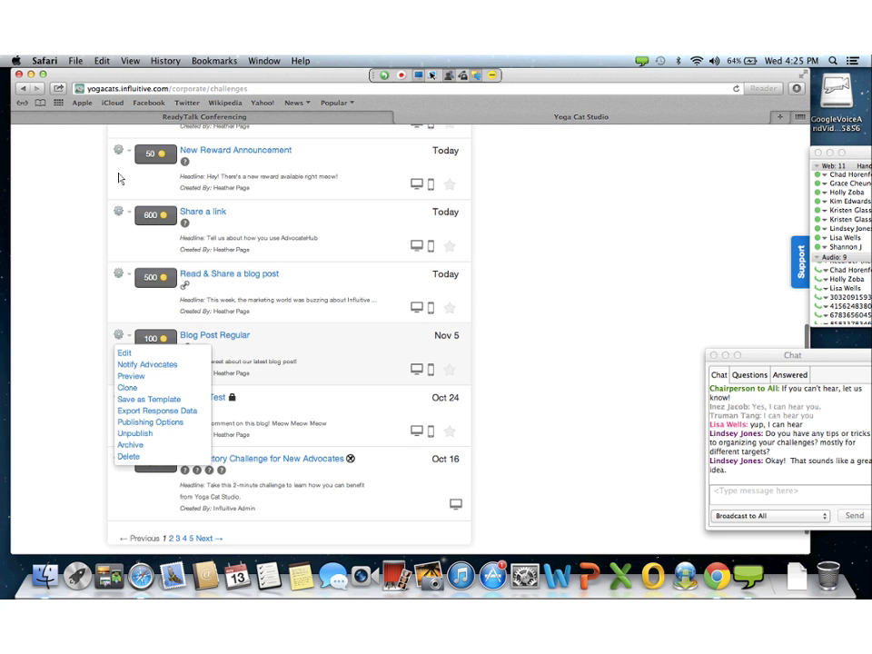
{"action": "left_click", "coordinate": [150, 399]}
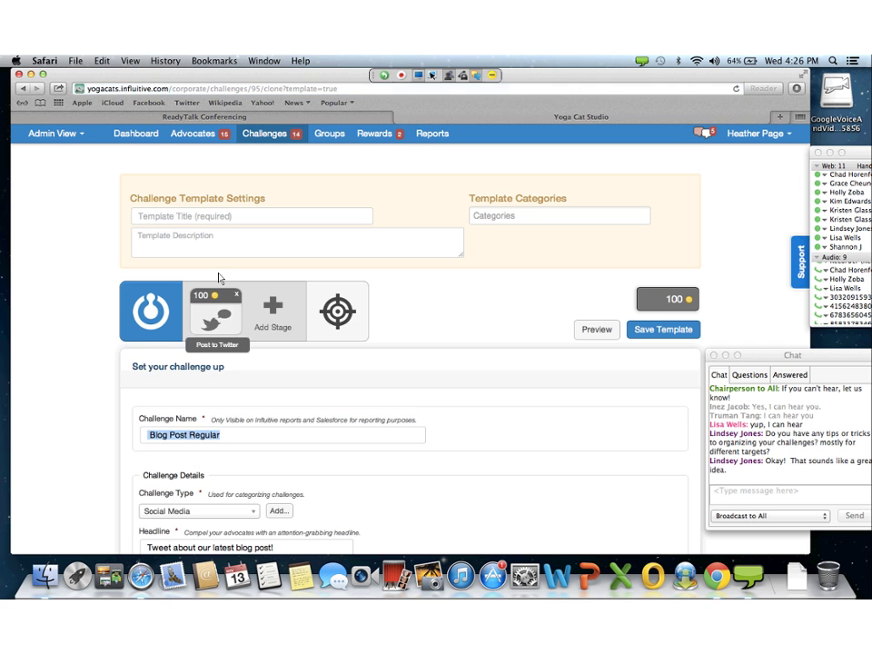
In the Post to Twitter stage, remove the blog message and link from the default text, keeping only #cats
{"action": "left_click", "coordinate": [218, 309]}
{"action": "scroll", "coordinate": [409, 467], "scroll_direction": "down", "scroll_amount": 5}
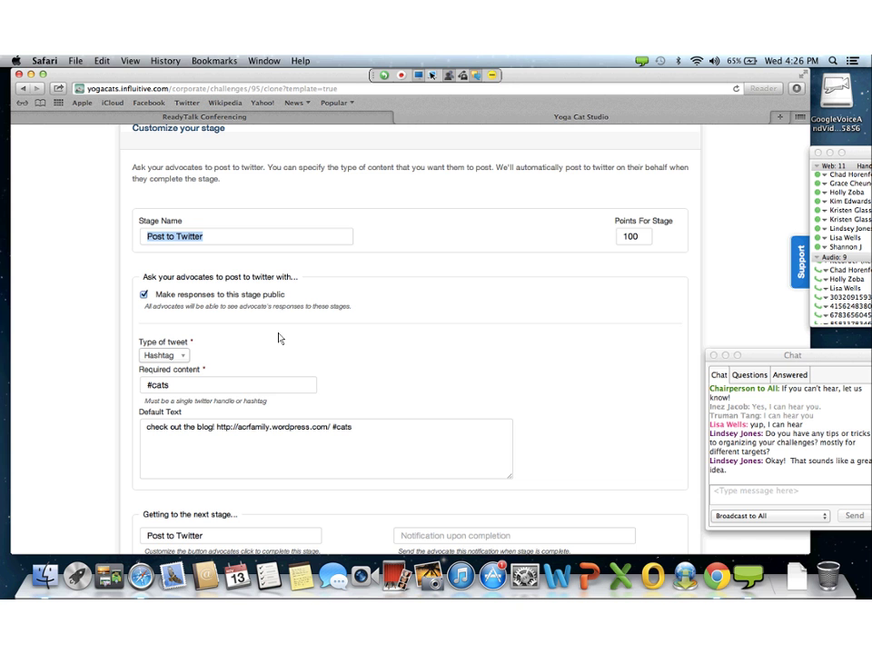
{"action": "left_click", "coordinate": [180, 237]}
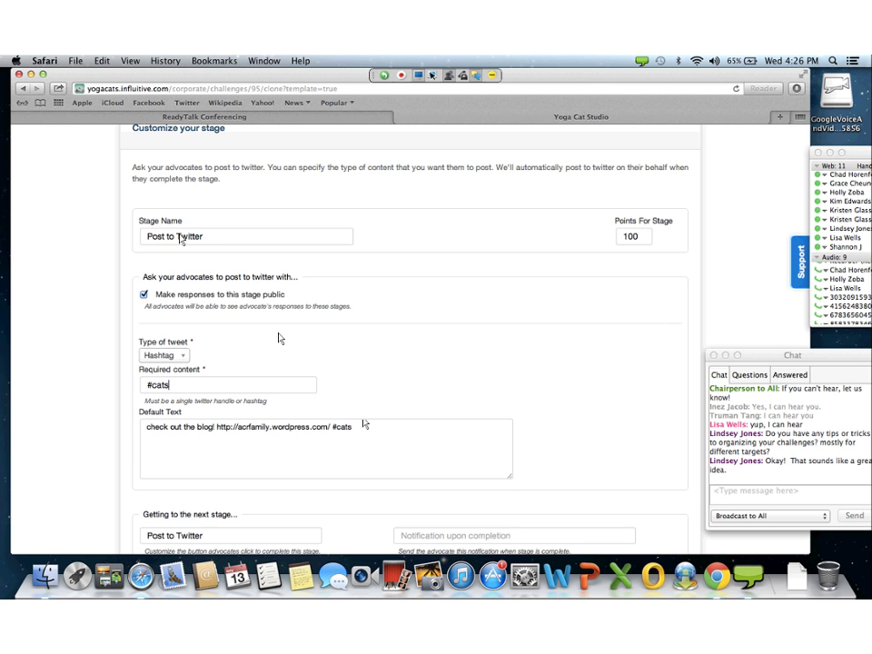
{"action": "left_click_drag", "start_coordinate": [332, 426], "coordinate": [147, 426]}
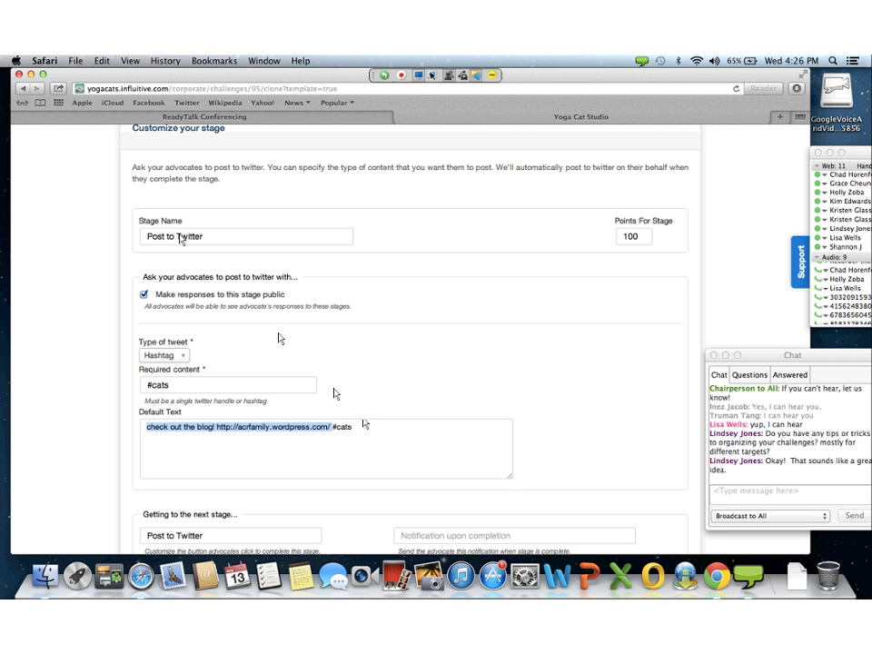
{"action": "key", "text": "BackSpace"}
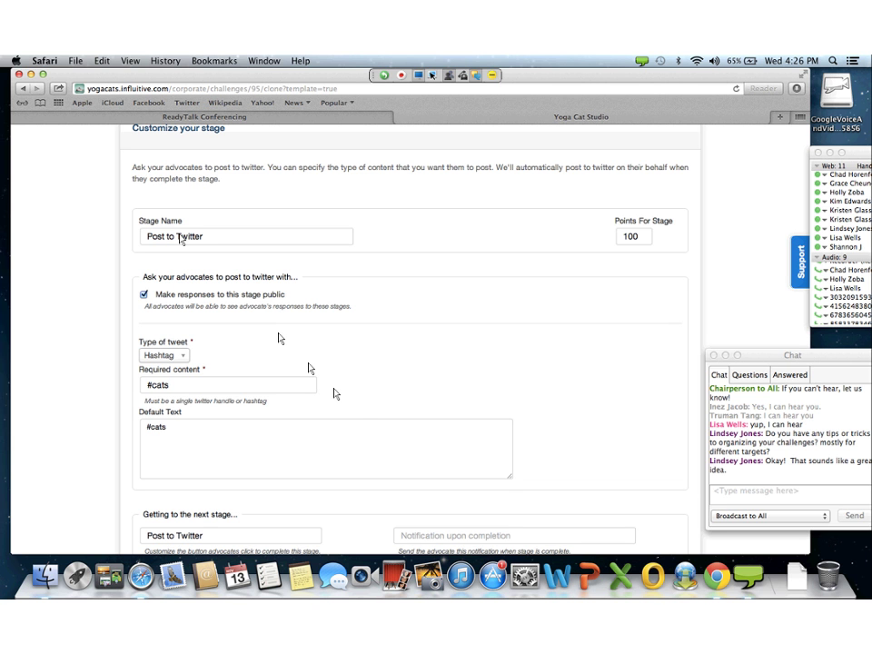
Return to the challenge setup and examine the headline and the description of the blog post challenge
{"action": "scroll", "coordinate": [297, 356], "scroll_direction": "up", "scroll_amount": 5}
{"action": "left_click", "coordinate": [150, 212]}
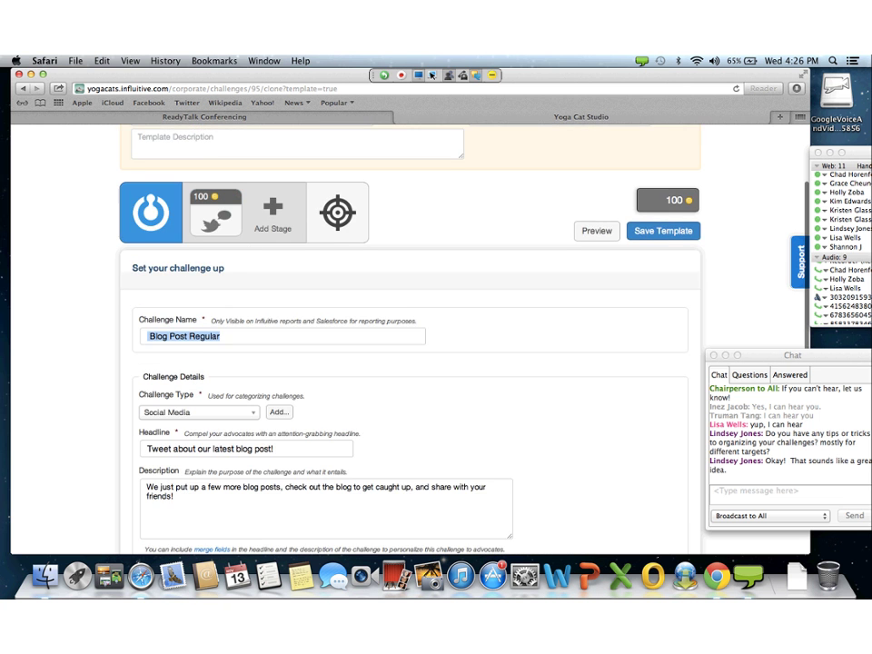
{"action": "scroll", "coordinate": [207, 265], "scroll_direction": "down", "scroll_amount": 5}
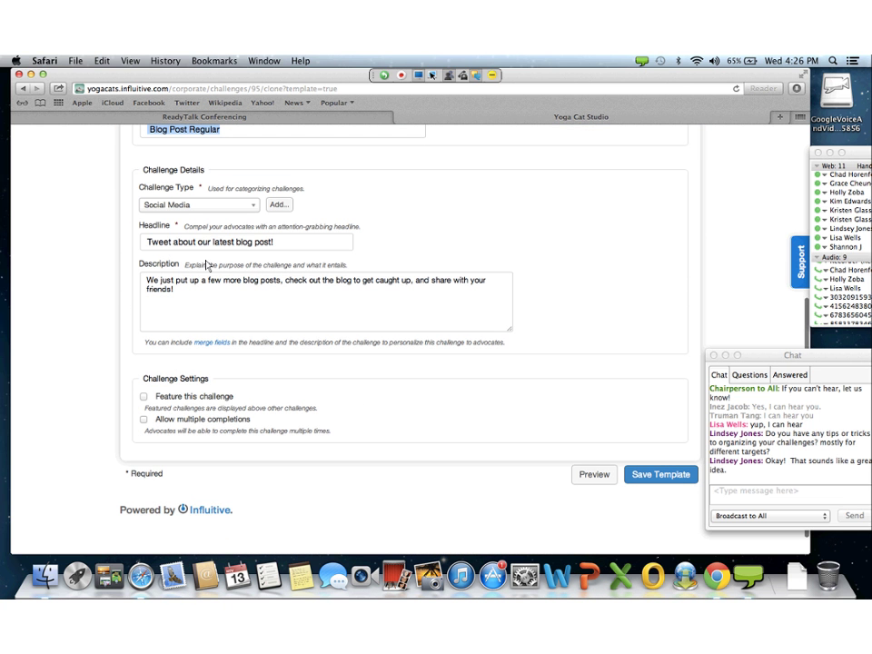
{"action": "left_click", "coordinate": [215, 274]}
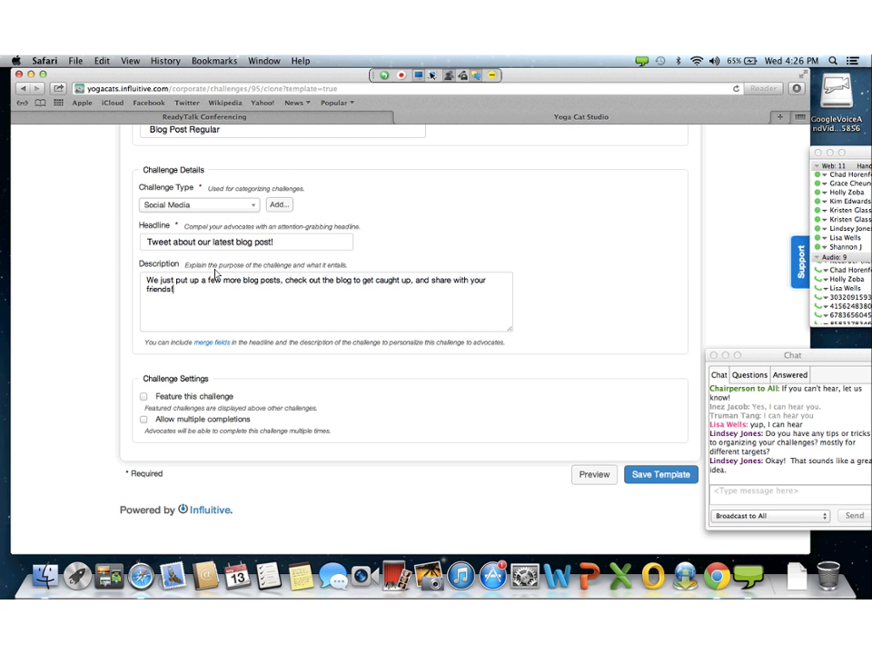
{"action": "key", "text": "shift+Left"}
{"action": "key", "text": "shift+Left"}
{"action": "key", "text": "shift+Left"}
{"action": "key", "text": "shift+Left"}
{"action": "key", "text": "shift+Left"}
Try to save the template and fill in its required title as "post article to twitter"
{"action": "left_click", "coordinate": [660, 475]}
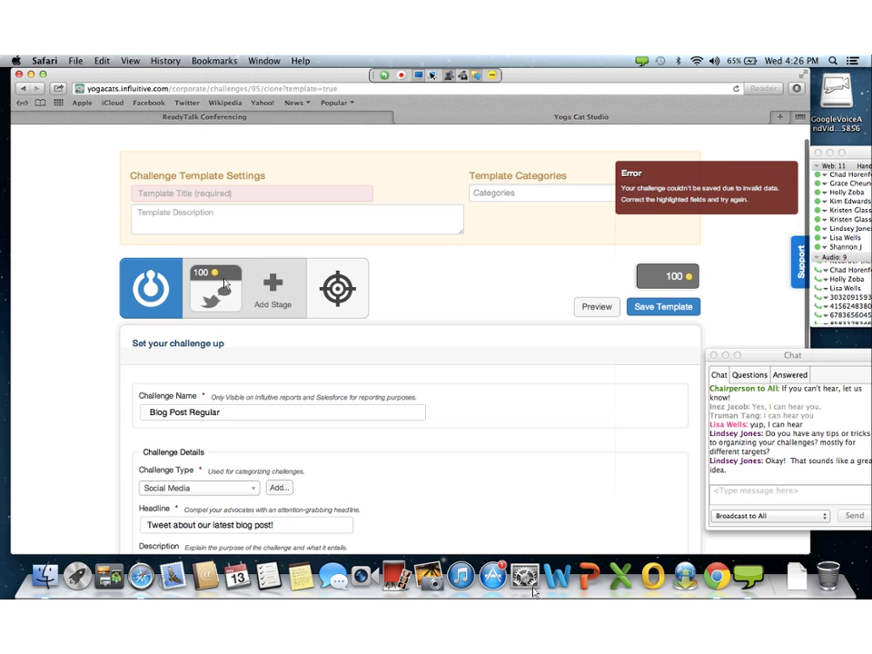
{"action": "scroll", "coordinate": [363, 418], "scroll_direction": "up", "scroll_amount": 2}
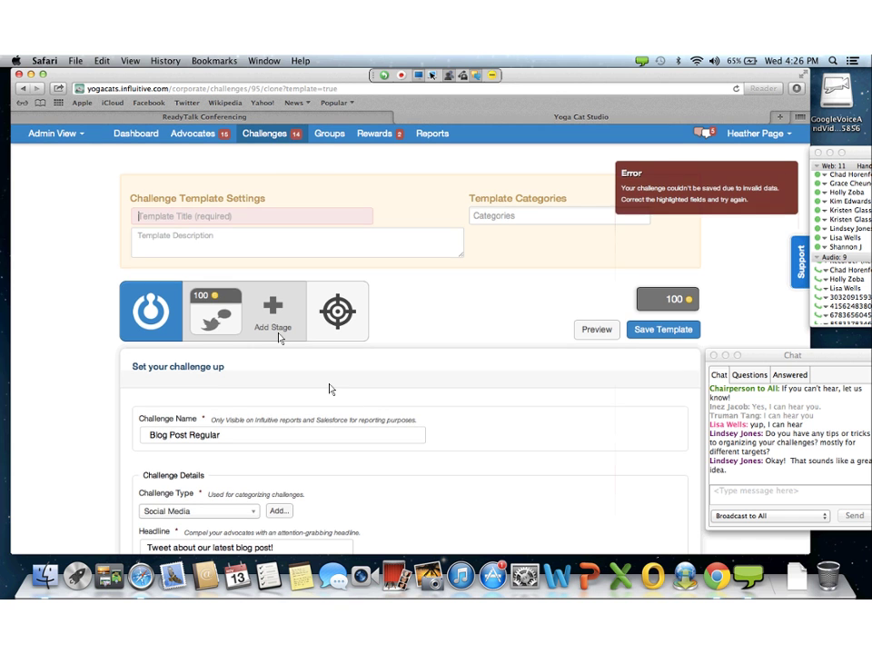
{"action": "type", "text": "post"}
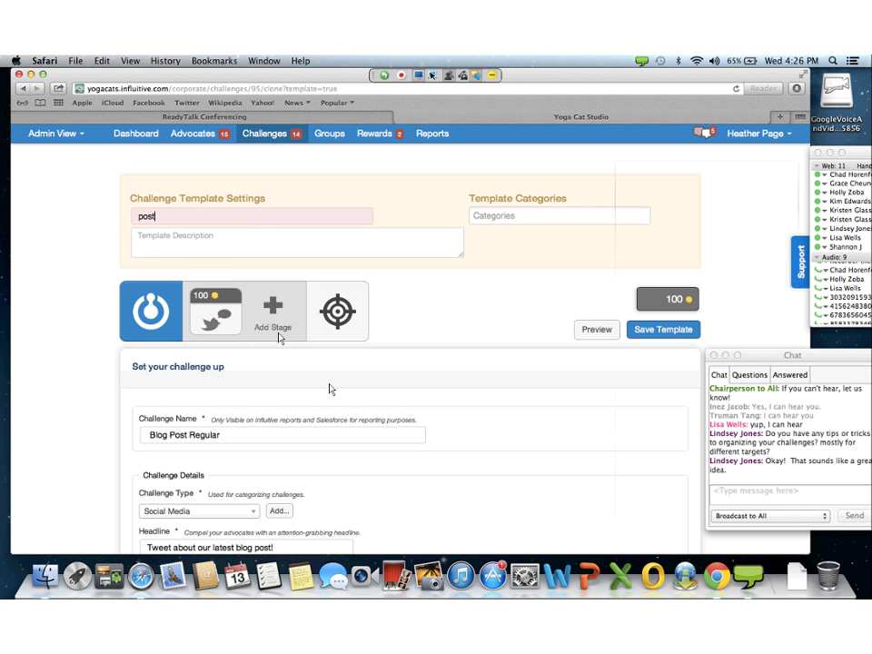
{"action": "type", "text": " article to twitter"}
Fill in the template description as "posting articles to twitter"
{"action": "key", "text": "Tab"}
{"action": "type", "text": "posting ariticle"}
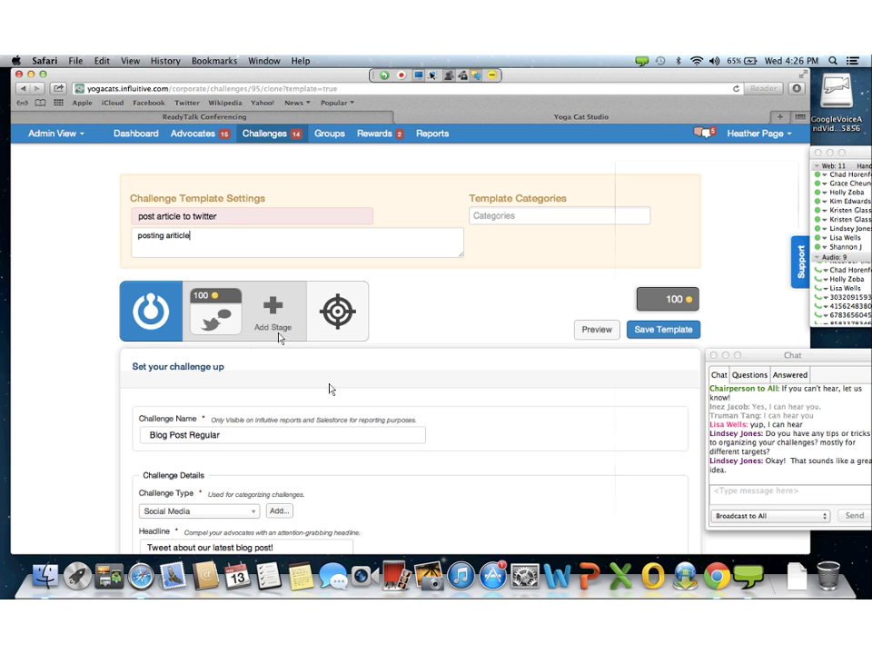
{"action": "key", "text": "BackSpace"}
{"action": "key", "text": "BackSpace"}
{"action": "key", "text": "BackSpace"}
{"action": "key", "text": "BackSpace"}
{"action": "key", "text": "BackSpace"}
{"action": "key", "text": "BackSpace"}
{"action": "type", "text": "ticles "}
{"action": "type", "text": "d"}
{"action": "key", "text": "BackSpace"}
{"action": "type", "text": "to twi"}
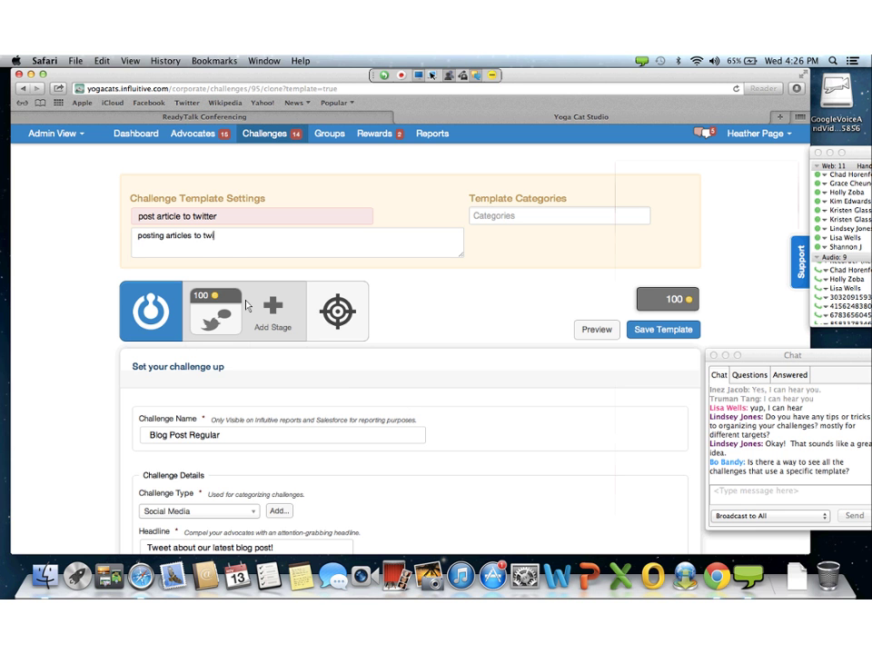
{"action": "type", "text": "tter"}
Examine the available template categories and the challenge type options of the blog post template
{"action": "left_click", "coordinate": [615, 218]}
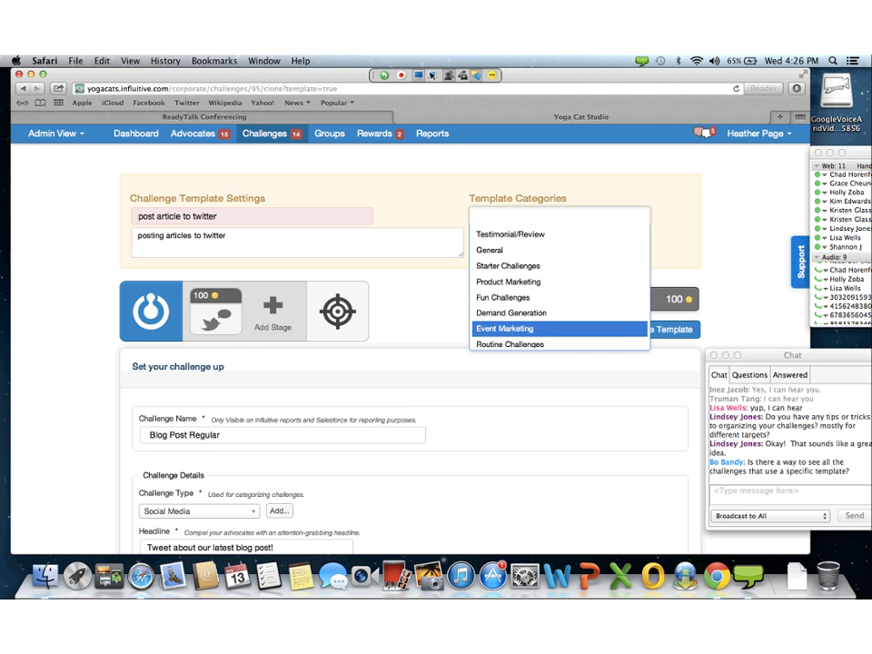
{"action": "left_click", "coordinate": [464, 525]}
{"action": "scroll", "coordinate": [465, 524], "scroll_direction": "down", "scroll_amount": 1}
{"action": "scroll", "coordinate": [466, 525], "scroll_direction": "down", "scroll_amount": 5}
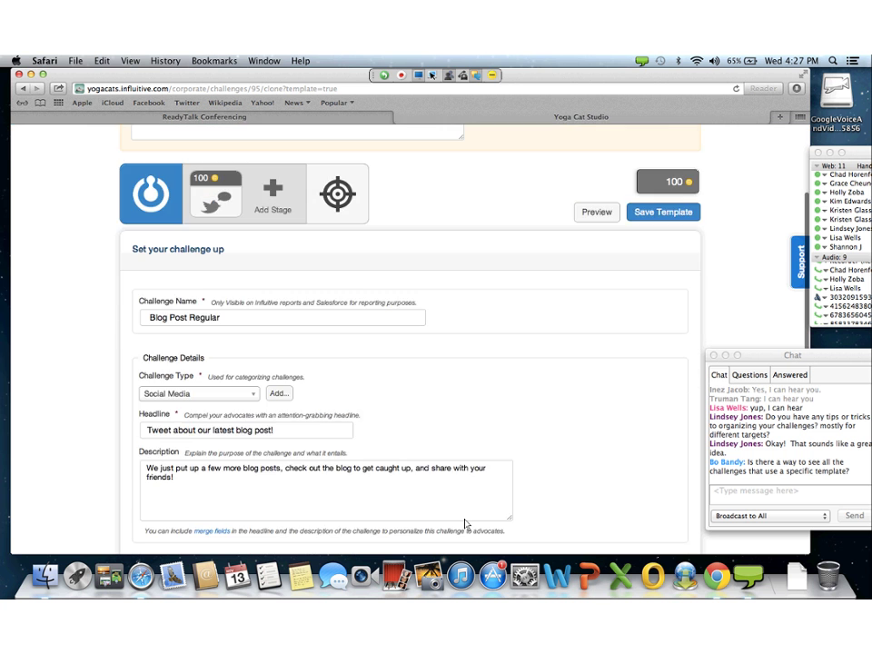
{"action": "left_click", "coordinate": [253, 282]}
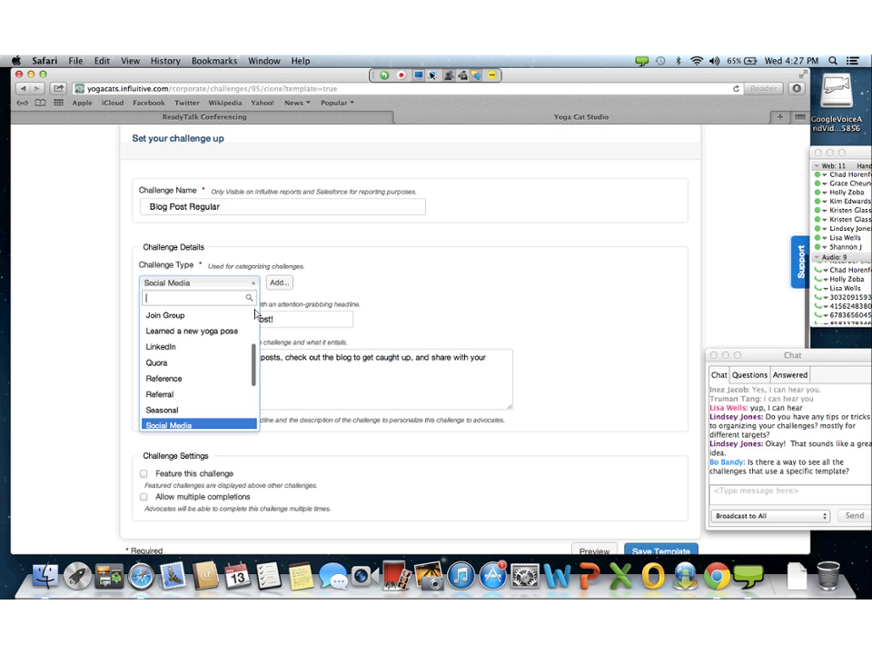
{"action": "left_click", "coordinate": [255, 310]}
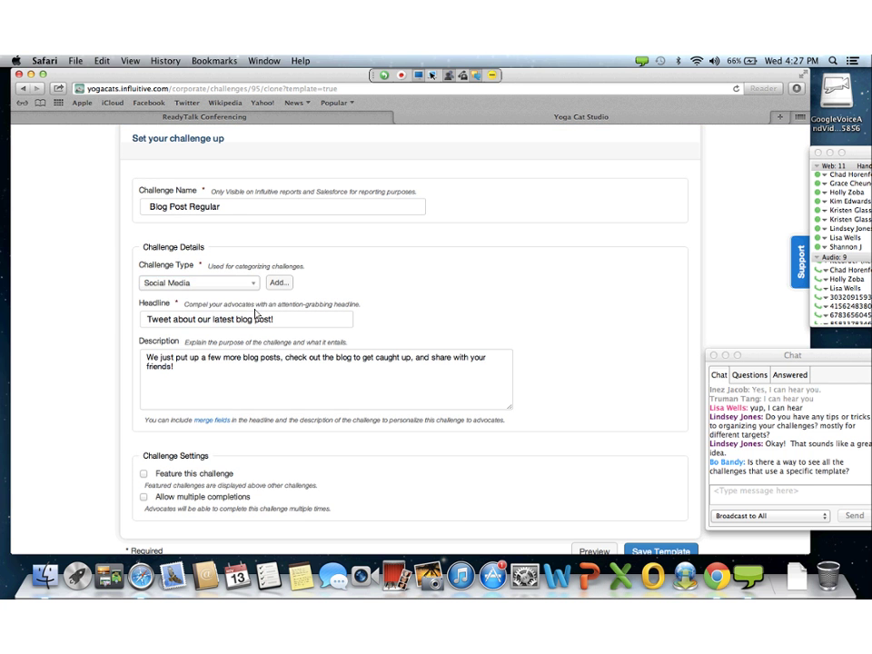
{"action": "left_click", "coordinate": [238, 288]}
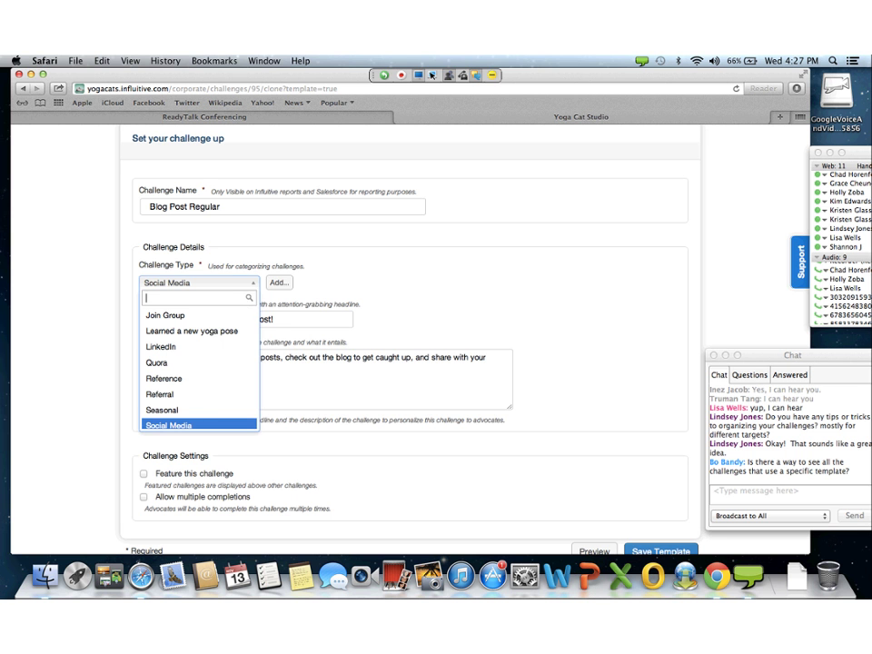
{"action": "left_click", "coordinate": [453, 511]}
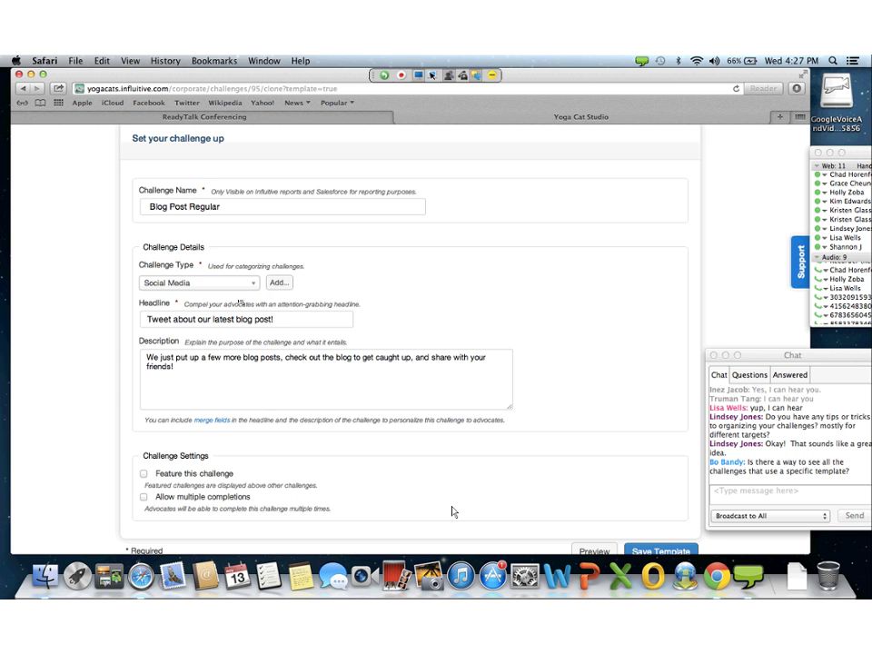
Add a new template category "social media" and save the template
{"action": "scroll", "coordinate": [452, 510], "scroll_direction": "up", "scroll_amount": 5}
{"action": "left_click", "coordinate": [559, 215]}
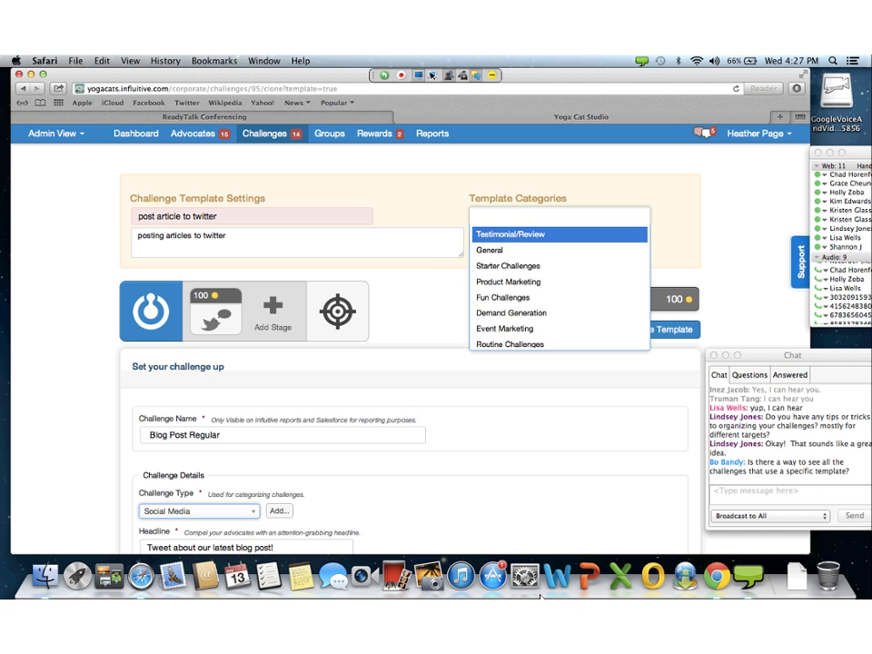
{"action": "type", "text": "social"}
{"action": "type", "text": " media"}
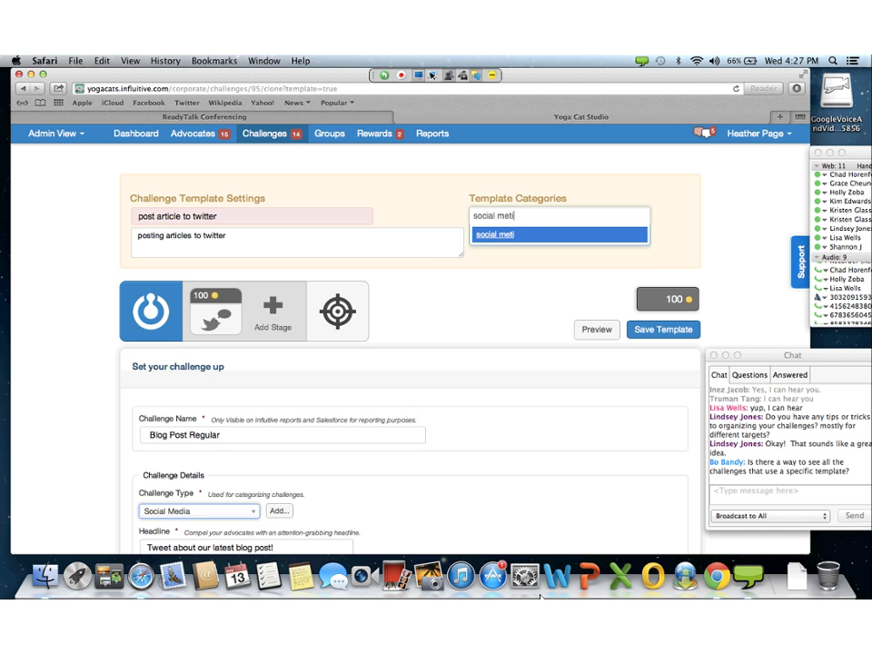
{"action": "key", "text": "Return"}
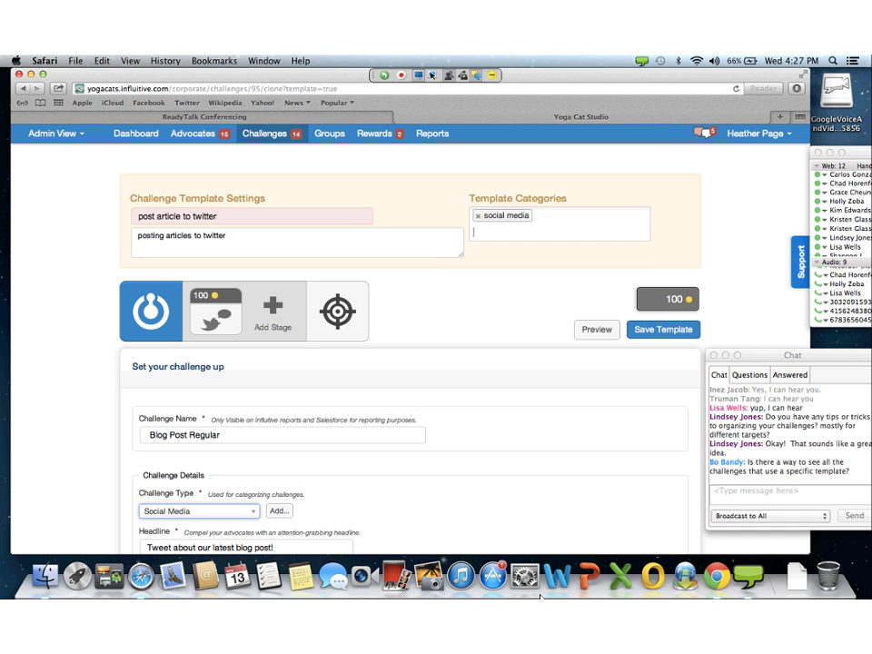
{"action": "left_click", "coordinate": [662, 329]}
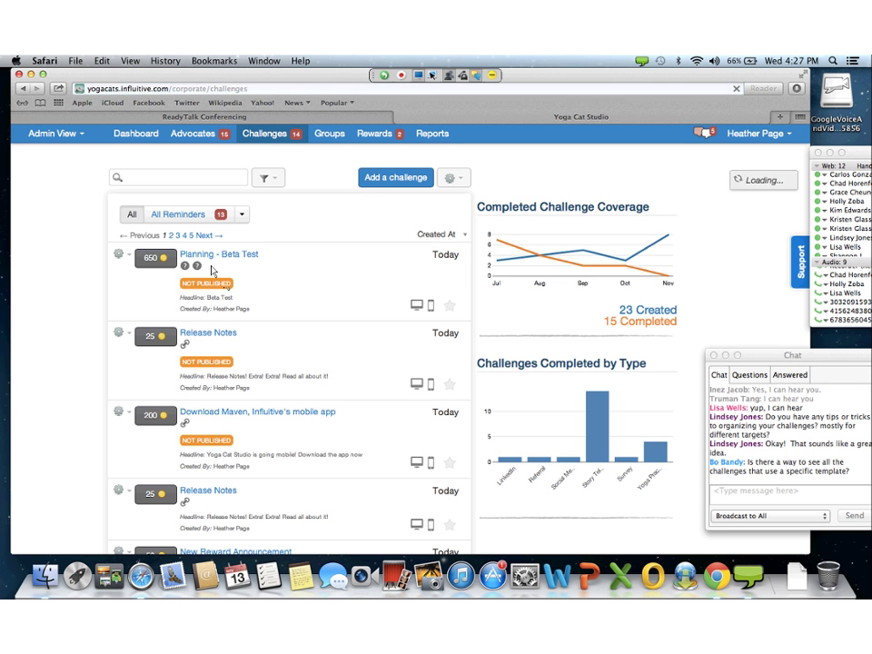
Search the challenge list for "social media"
{"action": "type", "text": "social me"}
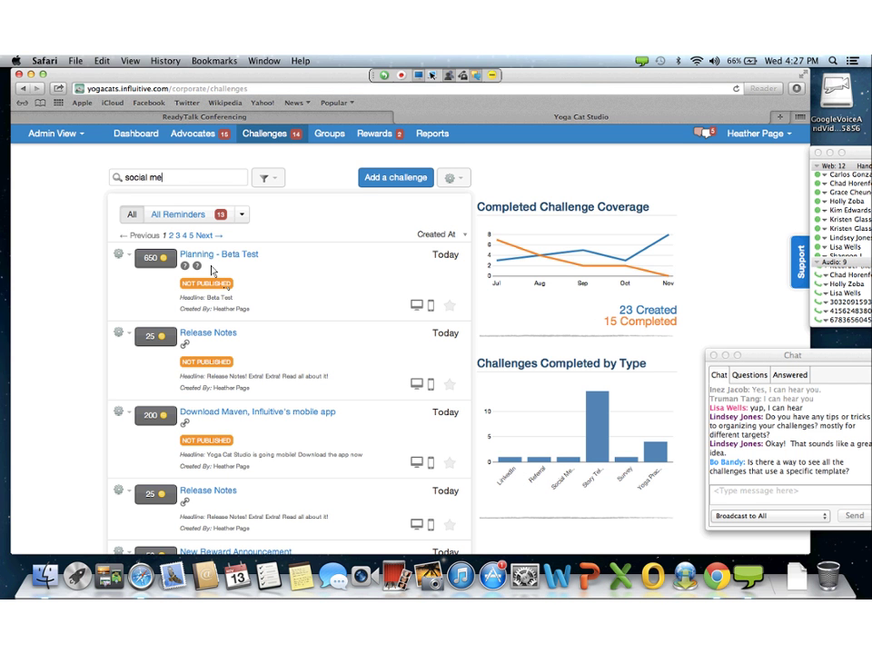
{"action": "type", "text": "dia"}
{"action": "key", "text": "Return"}
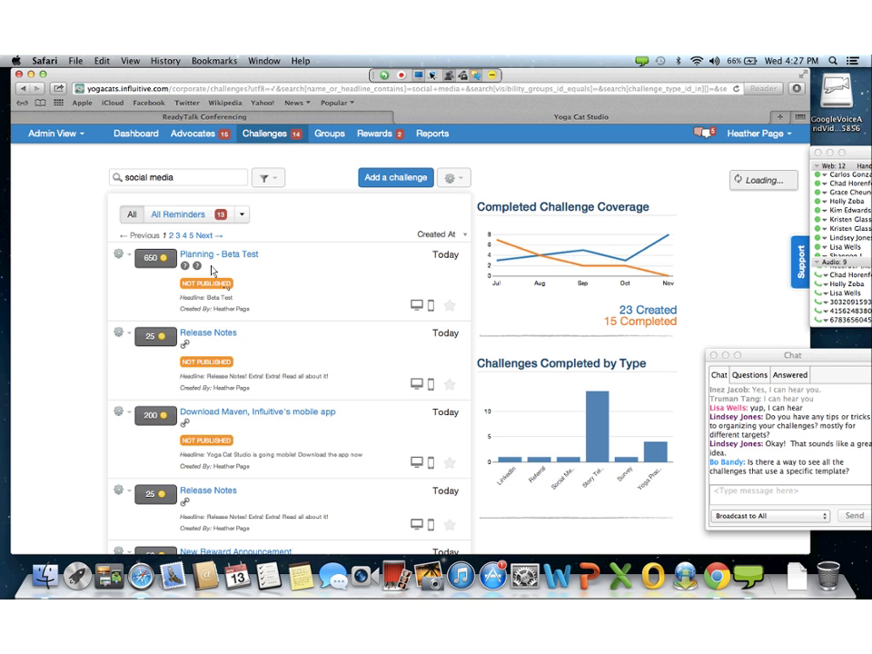
Clear the search text and filter the challenge list by the challenge type Social Media
{"action": "key", "text": "BackSpace"}
{"action": "key", "text": "BackSpace"}
{"action": "key", "text": "BackSpace"}
{"action": "key", "text": "BackSpace"}
{"action": "key", "text": "BackSpace"}
{"action": "key", "text": "BackSpace"}
{"action": "key", "text": "BackSpace"}
{"action": "key", "text": "BackSpace"}
{"action": "key", "text": "BackSpace"}
{"action": "key", "text": "BackSpace"}
{"action": "key", "text": "BackSpace"}
{"action": "key", "text": "BackSpace"}
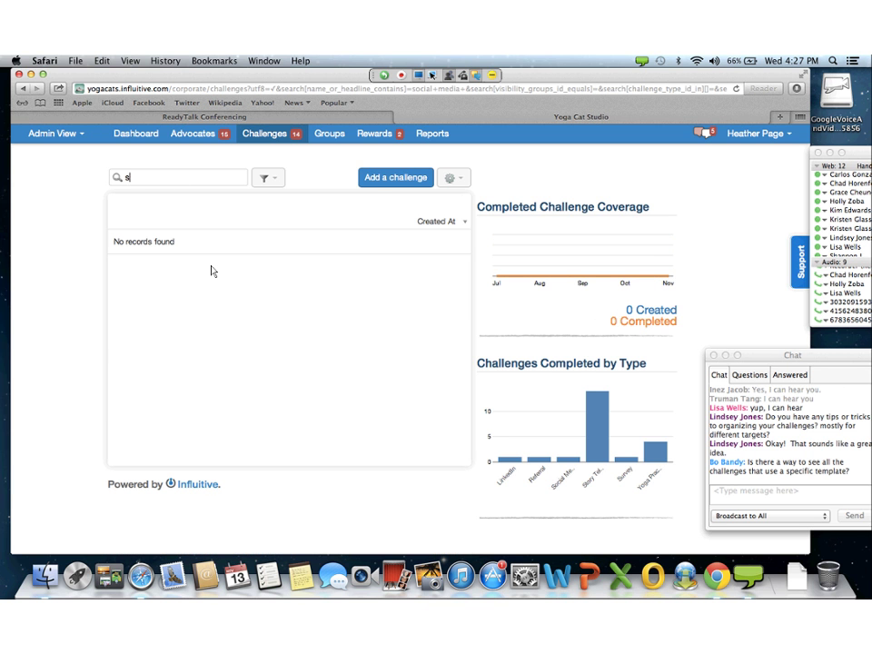
{"action": "key", "text": "Return"}
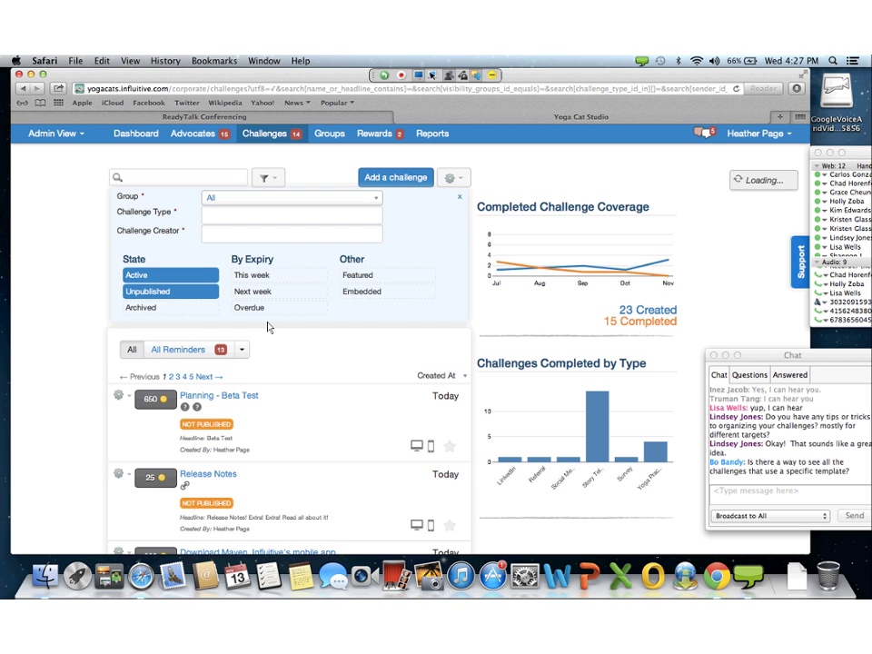
{"action": "type", "text": "soci"}
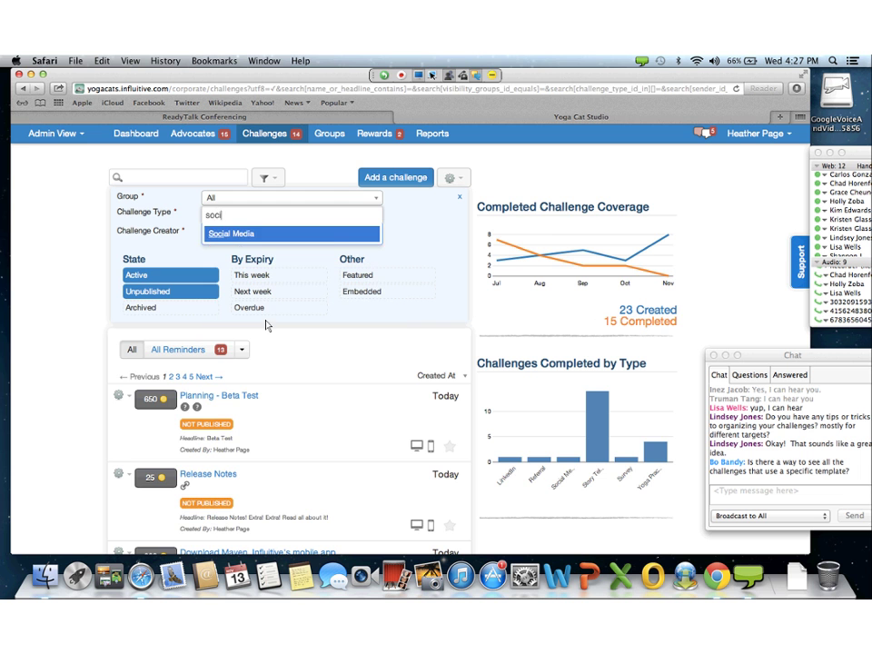
{"action": "key", "text": "Return"}
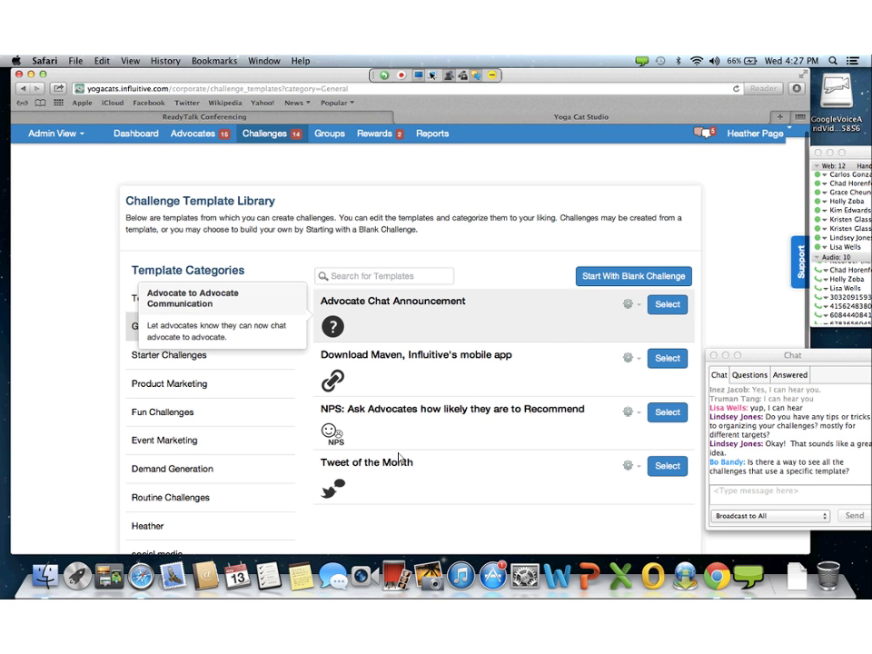
In the Challenge Template Library, view the social media category and the Product Marketing category
{"action": "scroll", "coordinate": [400, 459], "scroll_direction": "down", "scroll_amount": 3}
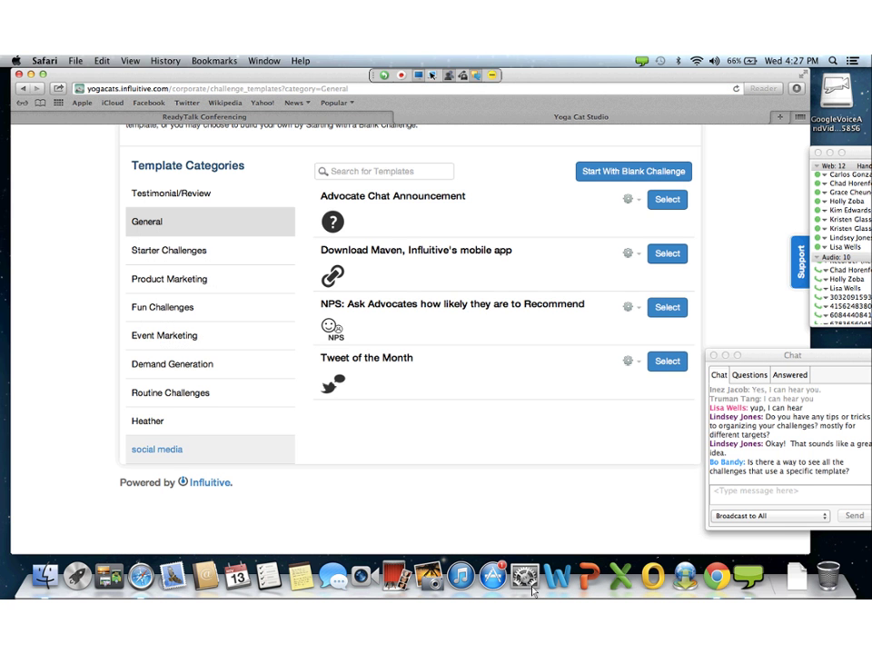
{"action": "left_click", "coordinate": [157, 449]}
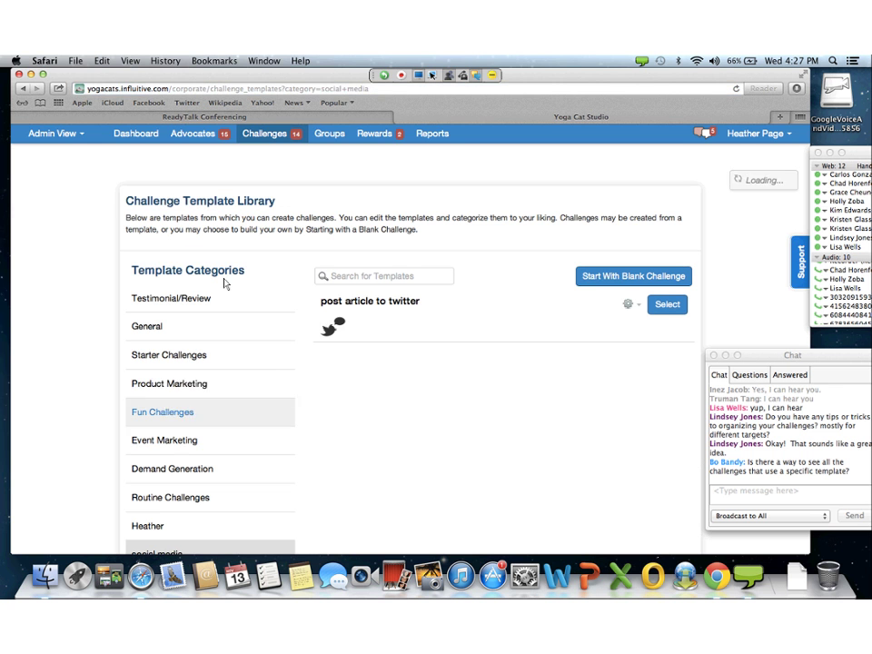
{"action": "left_click", "coordinate": [216, 276]}
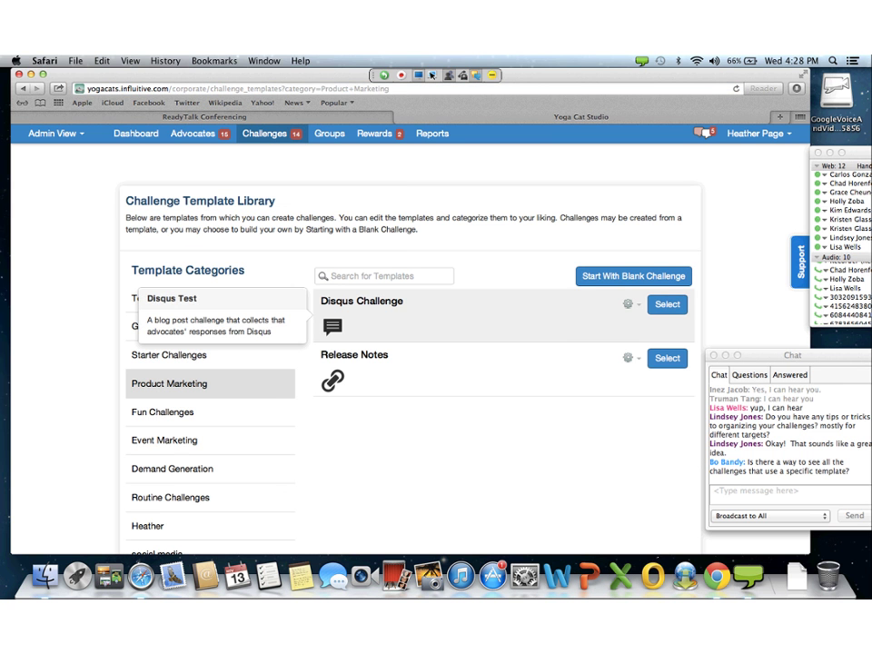
Open the Disqus Challenge template for editing and review its template settings and challenge details
{"action": "left_click", "coordinate": [630, 304]}
{"action": "left_click", "coordinate": [604, 321]}
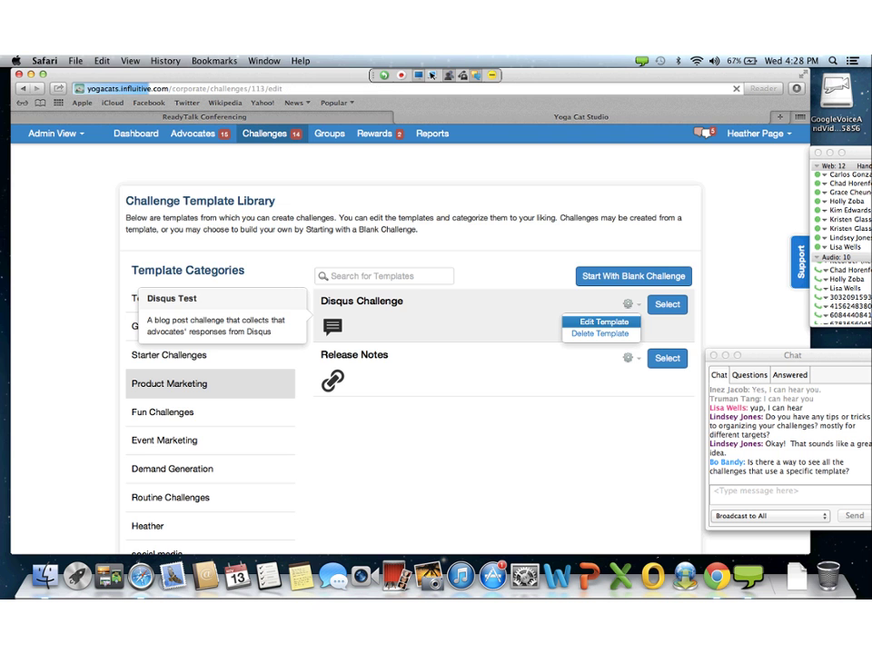
{"action": "scroll", "coordinate": [367, 425], "scroll_direction": "down", "scroll_amount": 3}
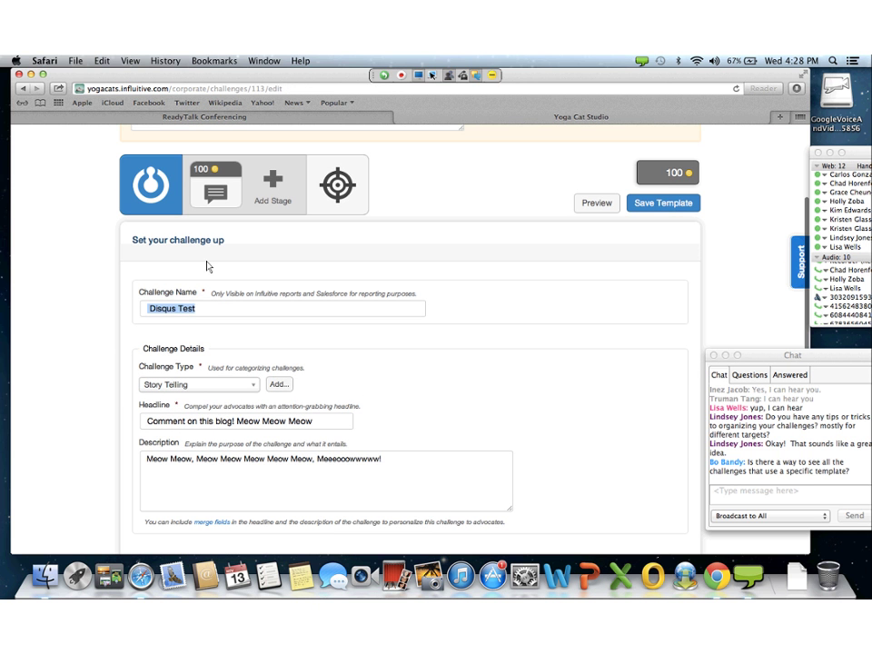
{"action": "scroll", "coordinate": [411, 469], "scroll_direction": "up", "scroll_amount": 3}
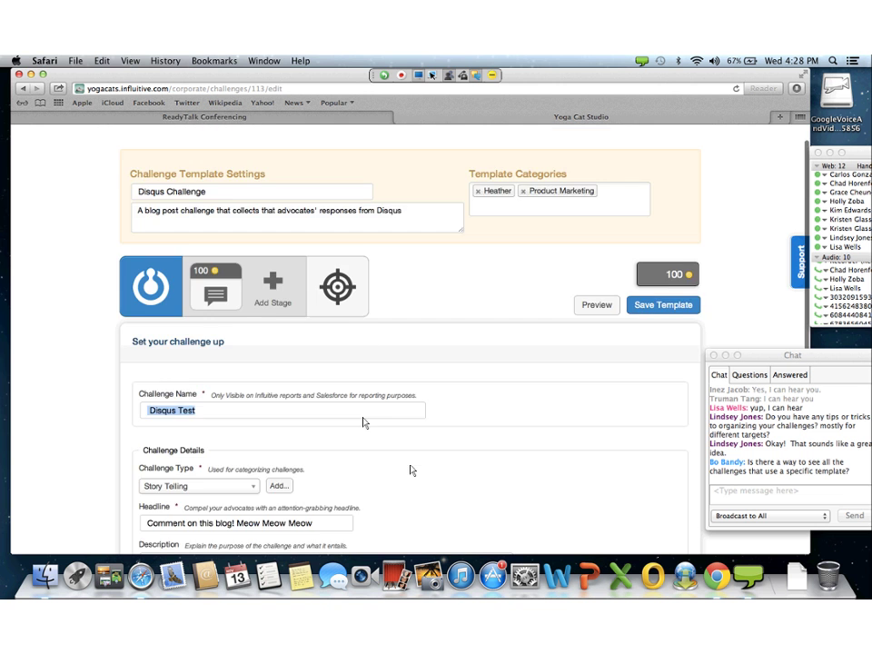
{"action": "scroll", "coordinate": [363, 423], "scroll_direction": "down", "scroll_amount": 4}
Replace the challenge description with the placeholder text "insert content here"
{"action": "left_click", "coordinate": [382, 406]}
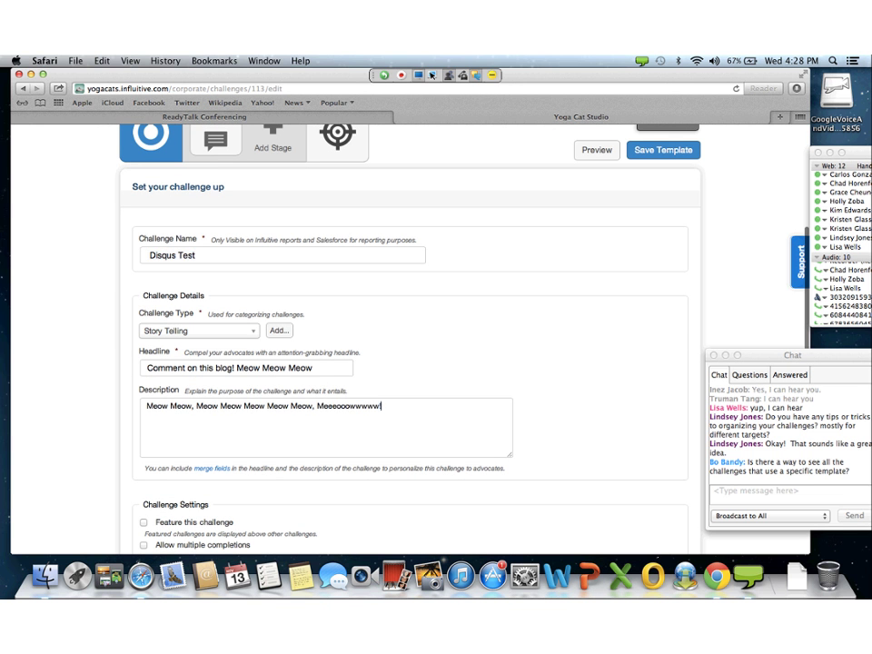
{"action": "left_click_drag", "start_coordinate": [383, 406], "coordinate": [146, 406]}
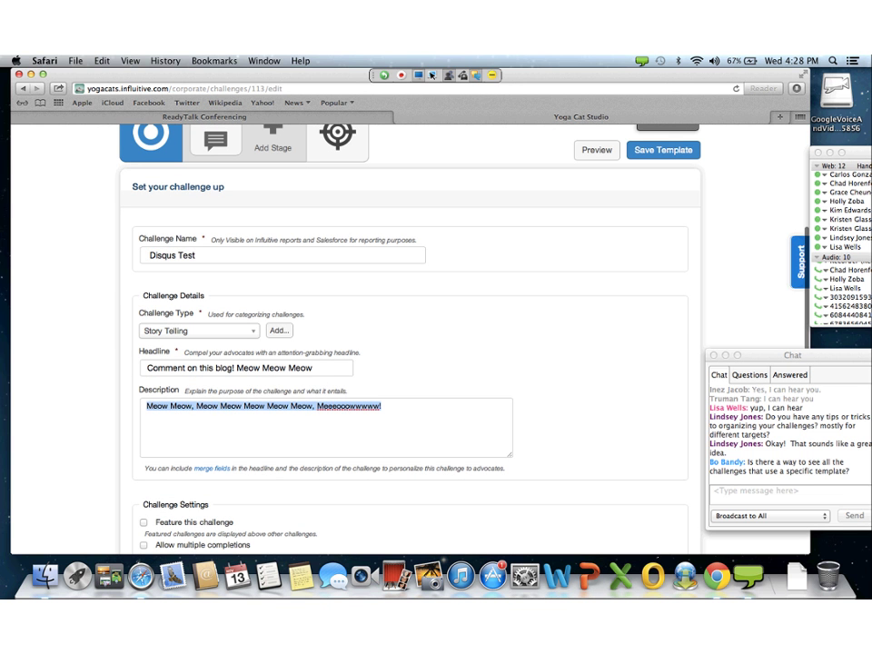
{"action": "key", "text": "BackSpace"}
{"action": "type", "text": "ins"}
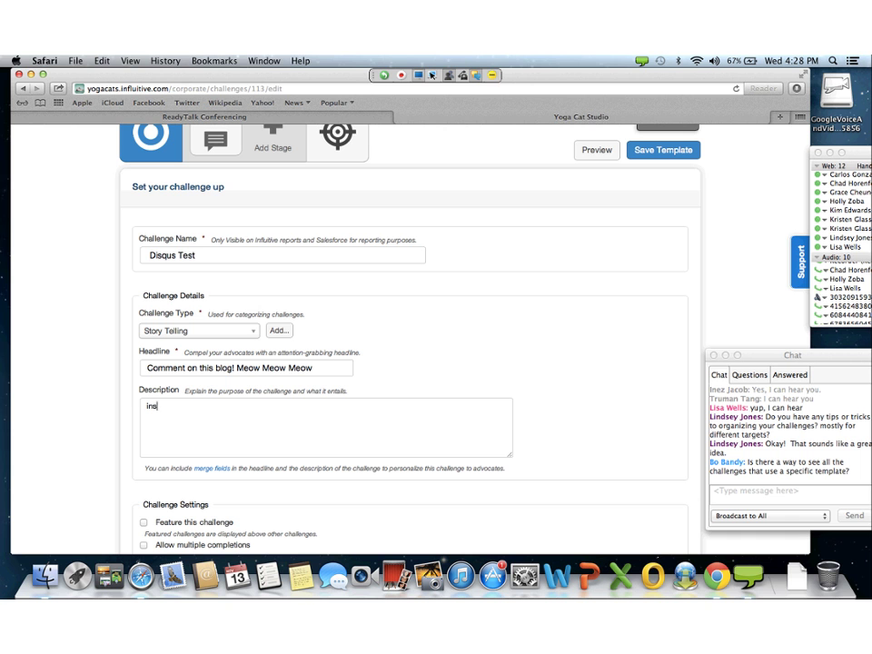
{"action": "type", "text": "ert content here"}
Replace the challenge headline with "Read our blog!"
{"action": "left_click_drag", "start_coordinate": [313, 368], "coordinate": [231, 368]}
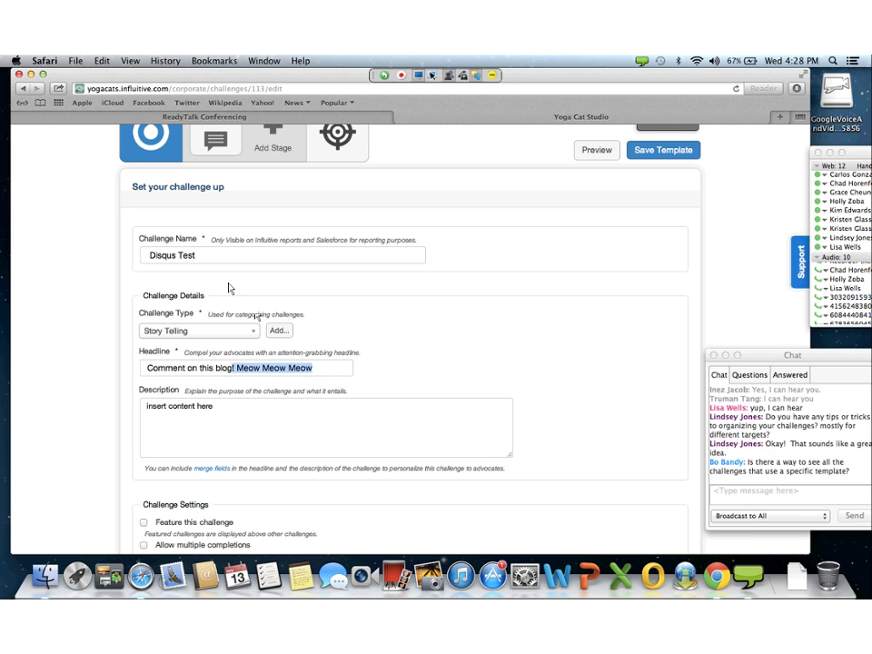
{"action": "key", "text": "super+a"}
{"action": "type", "text": "Gener"}
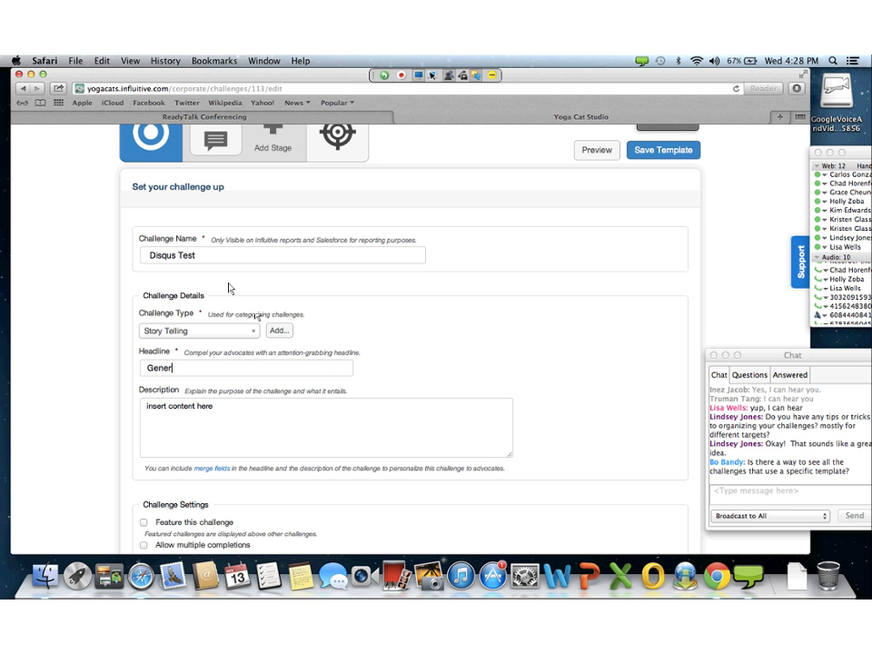
{"action": "key", "text": "BackSpace"}
{"action": "key", "text": "BackSpace"}
{"action": "key", "text": "BackSpace"}
{"action": "key", "text": "BackSpace"}
{"action": "key", "text": "BackSpace"}
{"action": "type", "text": "Read our blog!"}
{"action": "left_click_drag", "start_coordinate": [205, 368], "coordinate": [161, 368]}
{"action": "left_click", "coordinate": [212, 406]}
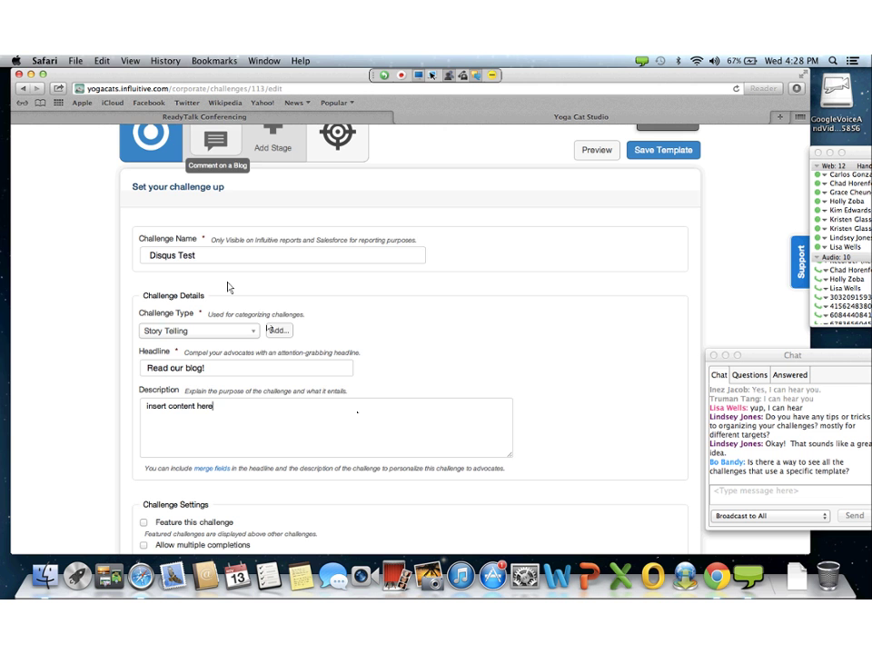
In the Comment on a Blog stage, set and verify google.com as the link to the post, and save the template
{"action": "left_click", "coordinate": [216, 140]}
{"action": "scroll", "coordinate": [317, 376], "scroll_direction": "down", "scroll_amount": 1}
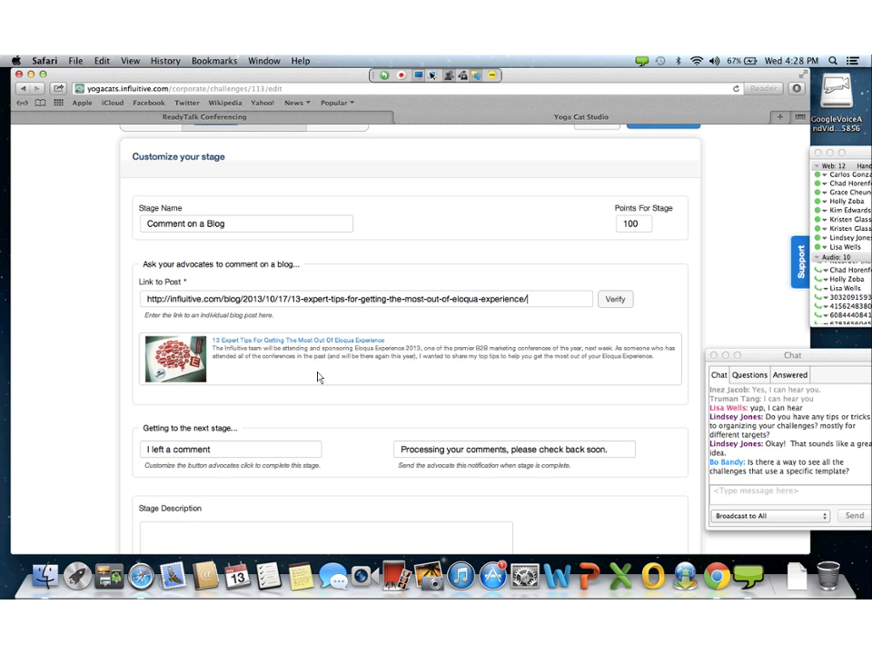
{"action": "key", "text": "super+a"}
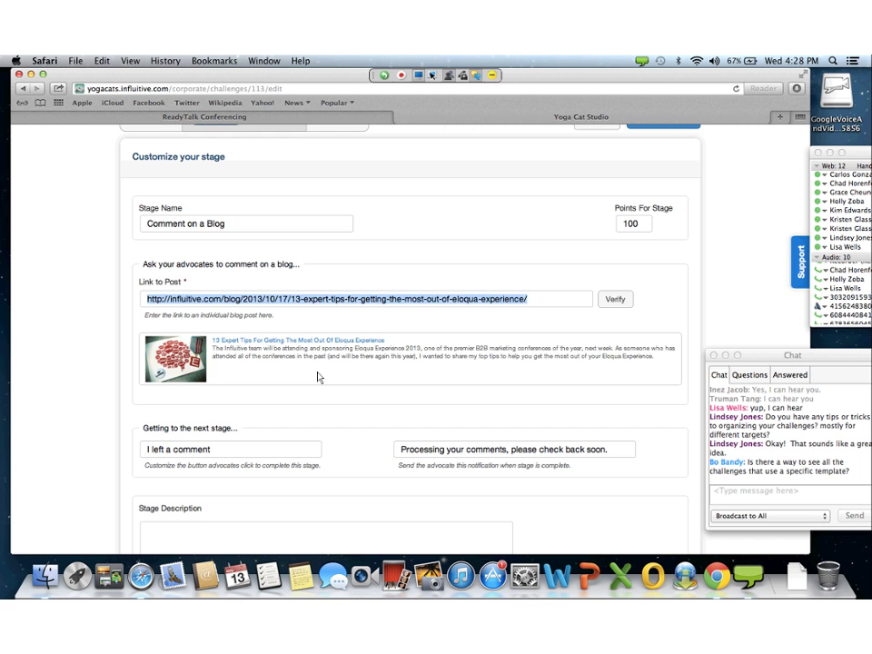
{"action": "type", "text": "googleca"}
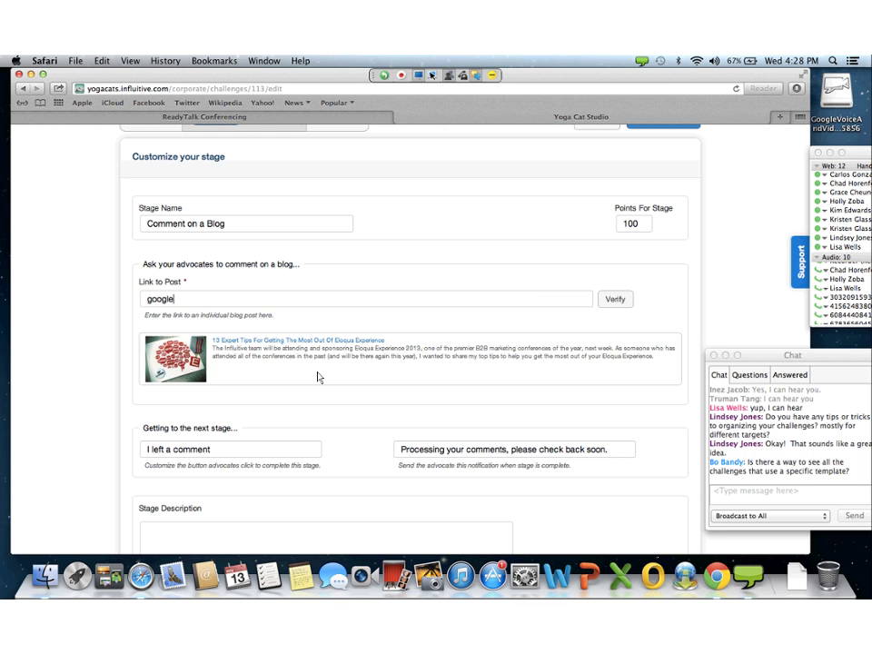
{"action": "key", "text": "BackSpace"}
{"action": "key", "text": "BackSpace"}
{"action": "type", "text": ".com"}
{"action": "left_click", "coordinate": [614, 299]}
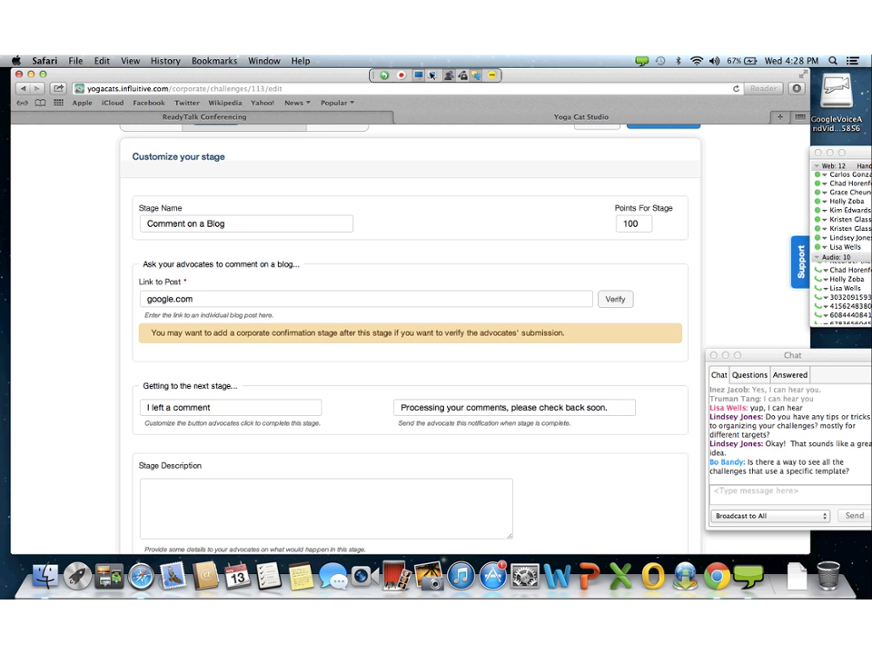
{"action": "scroll", "coordinate": [405, 464], "scroll_direction": "up", "scroll_amount": 5}
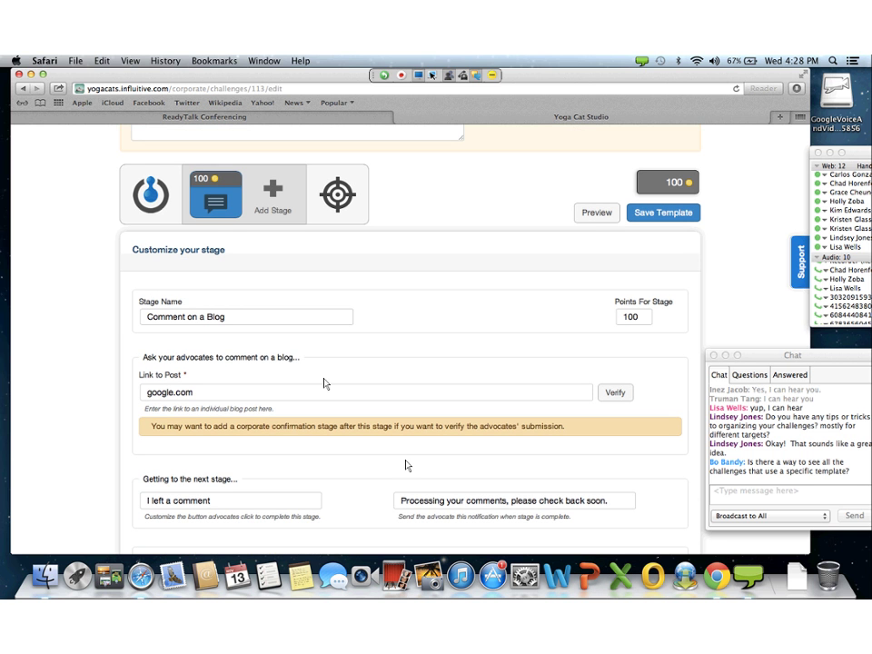
{"action": "left_click", "coordinate": [167, 223]}
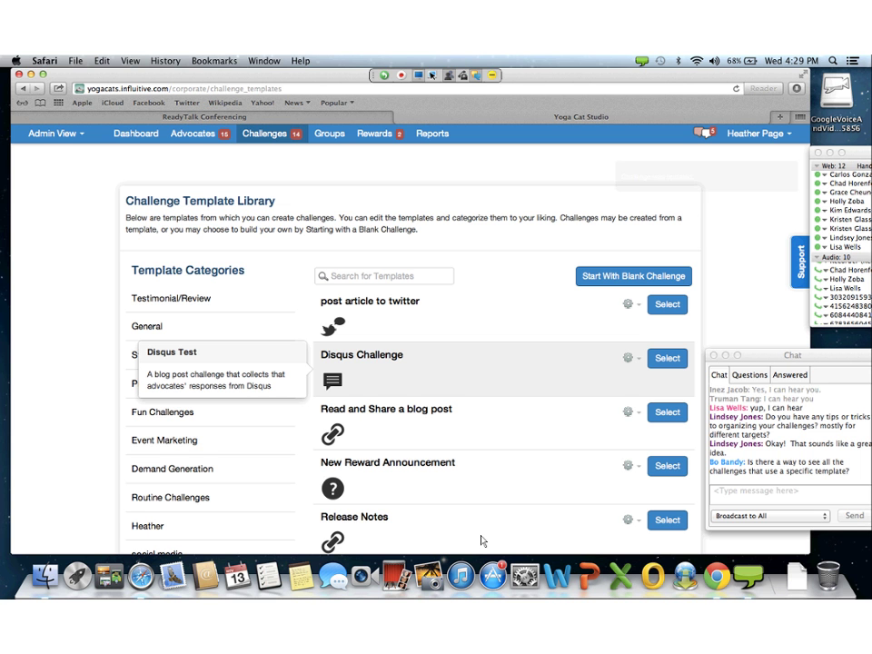
Look over the full list of templates in the library and switch to the webinar's Conference Controls
{"action": "scroll", "coordinate": [482, 542], "scroll_direction": "down", "scroll_amount": 5}
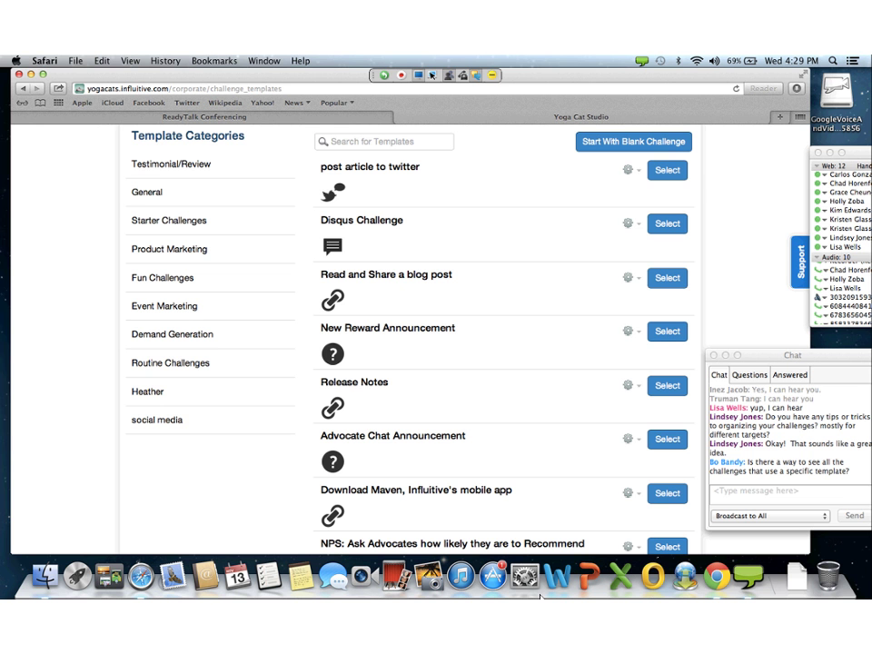
{"action": "scroll", "coordinate": [411, 338], "scroll_direction": "up", "scroll_amount": 3}
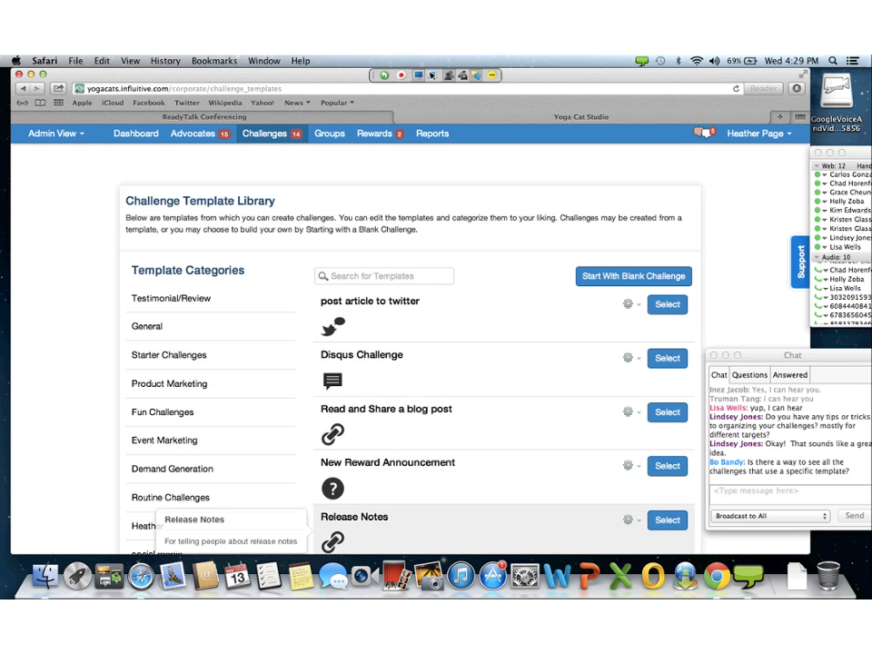
{"action": "left_click", "coordinate": [748, 576]}
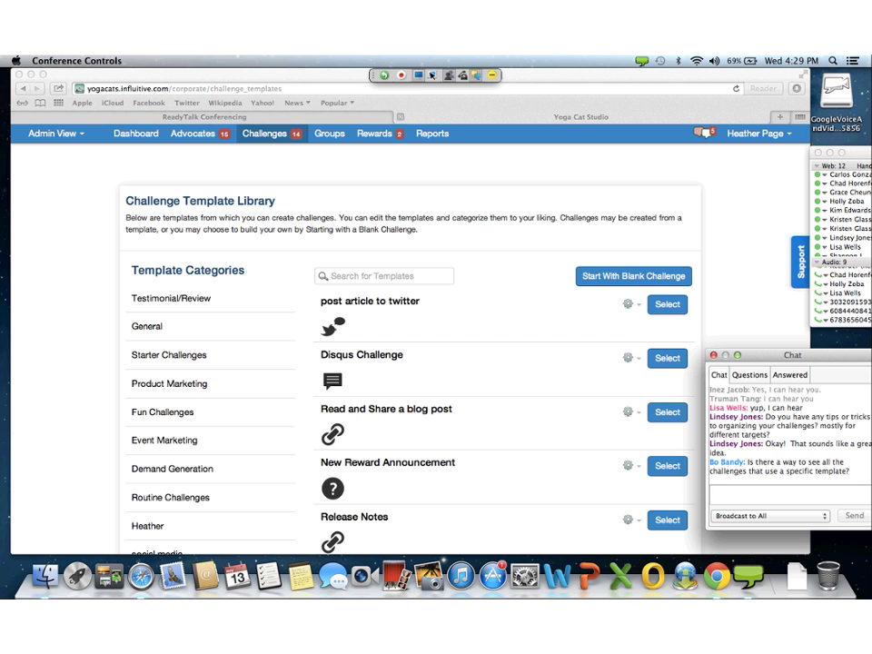